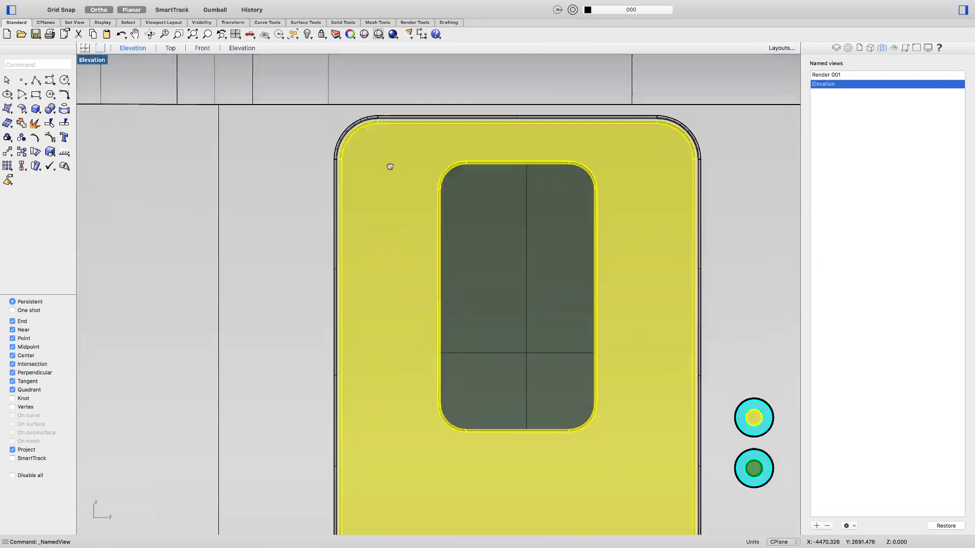
# - Examine the doors, bogies, windows and pantograph along the train's side in the Elevation view
pyautogui.scroll(-5, 391, 317)
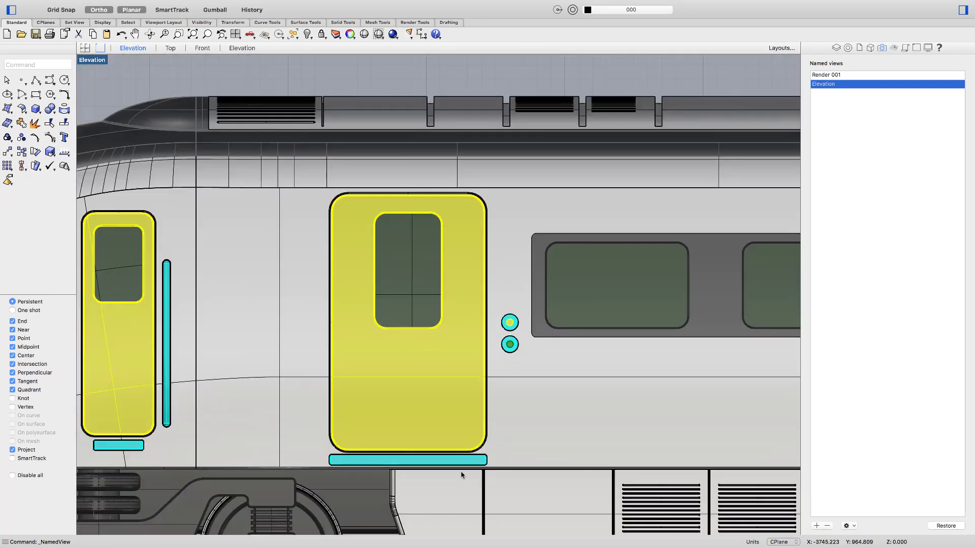
pyautogui.scroll(-5, 382, 457)
pyautogui.hscroll(-7, 383, 457)
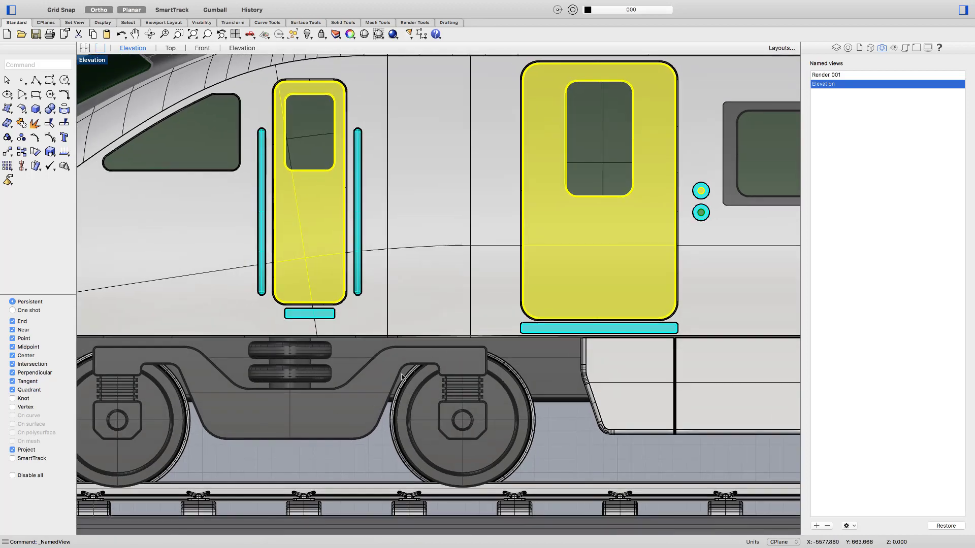
pyautogui.scroll(-5, 402, 377)
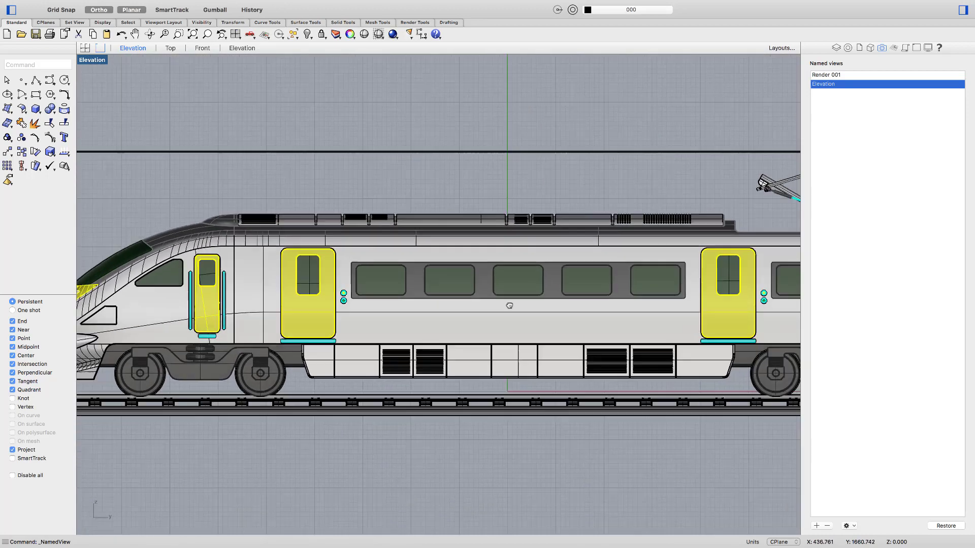
pyautogui.moveTo(509, 306); pyautogui.dragTo(215, 294, button='right')
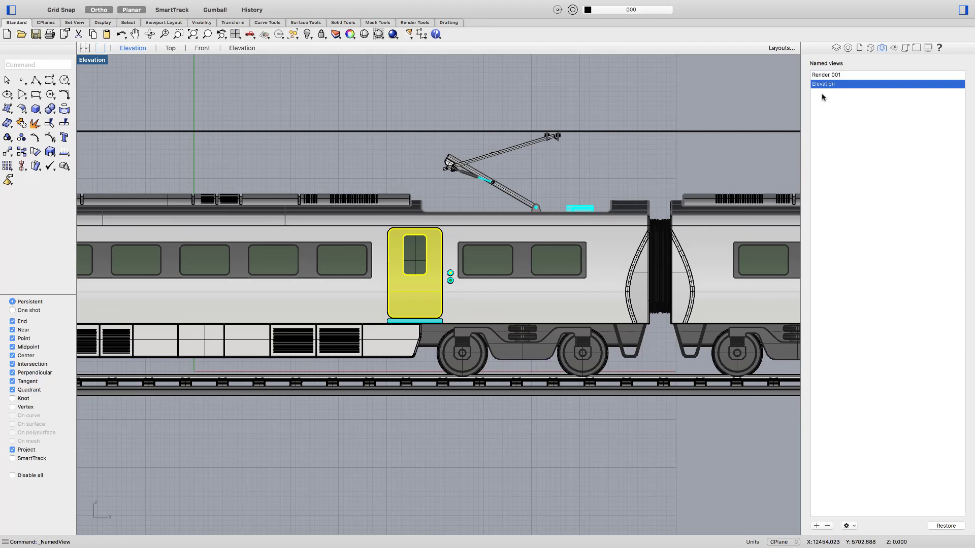
# - Restore the Render 001 named view and display the layer list with the 001 Bodyside sublayers
pyautogui.click(848, 77)
pyautogui.doubleClick(848, 77)
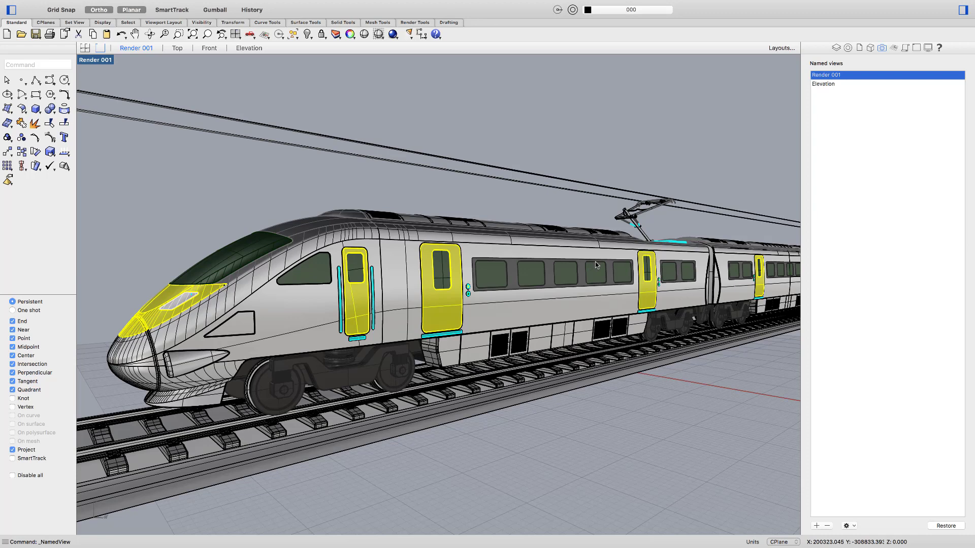
pyautogui.click(835, 47)
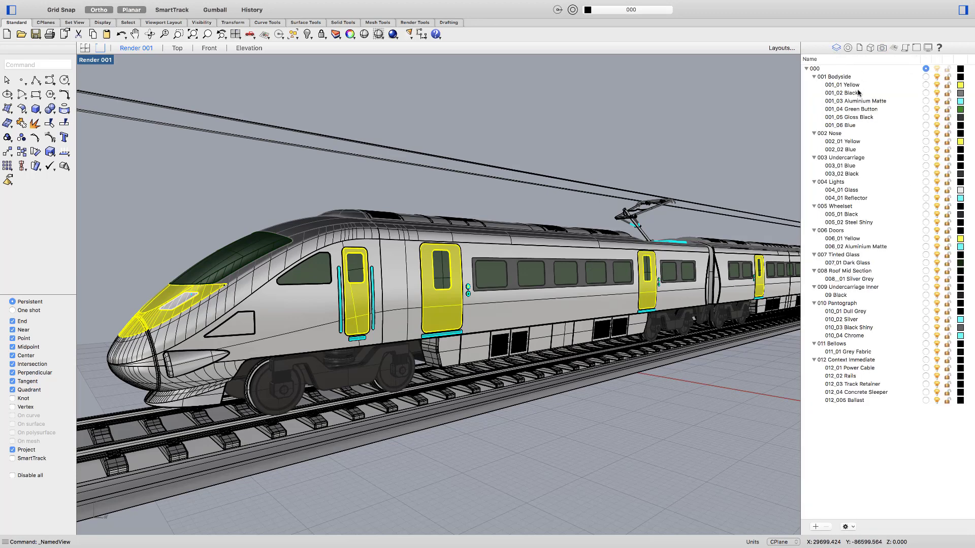
pyautogui.click(814, 77)
pyautogui.click(815, 77)
# - Send the model to KeyShot with the KeyShot7Render command and activate the lower of the two imported Render 001 cameras
pyautogui.write('KeyShot7Render')
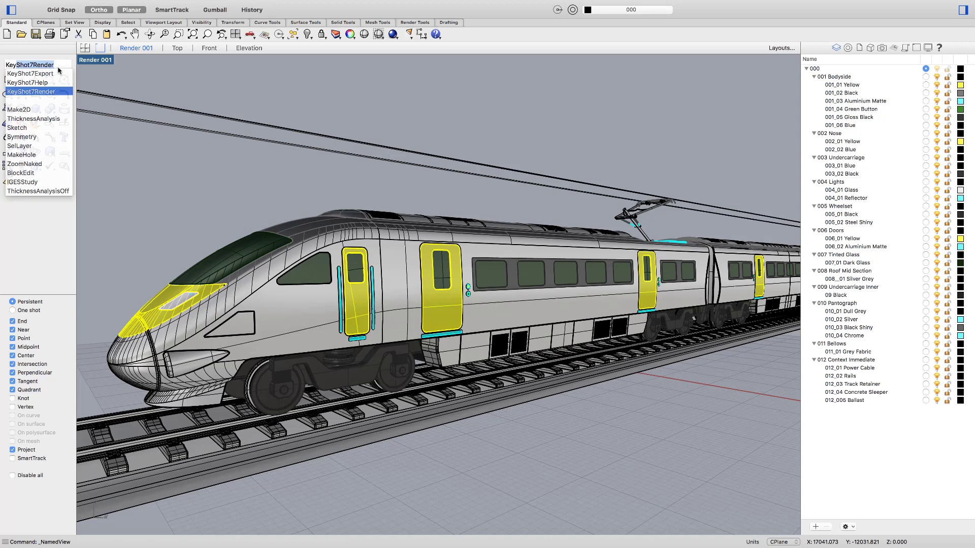
pyautogui.press('Return')
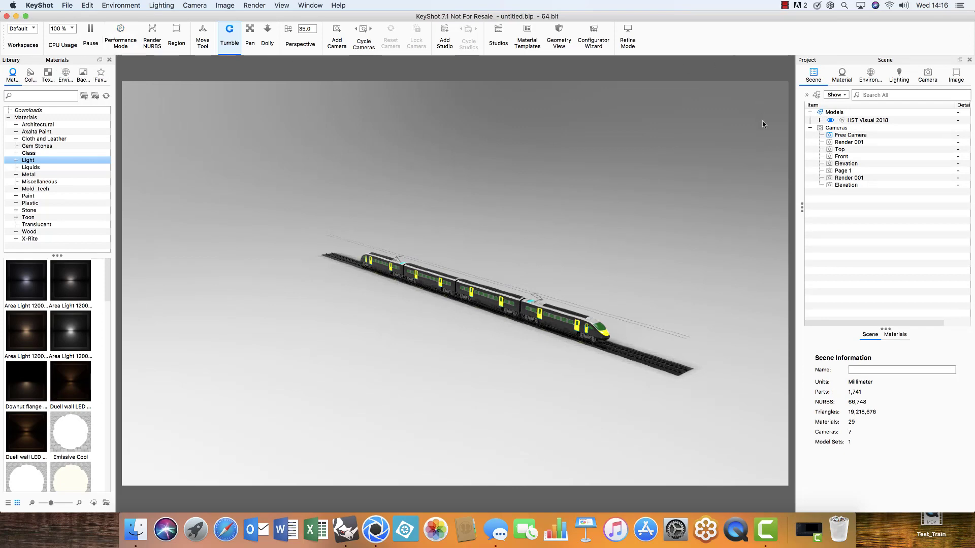
pyautogui.click(933, 74)
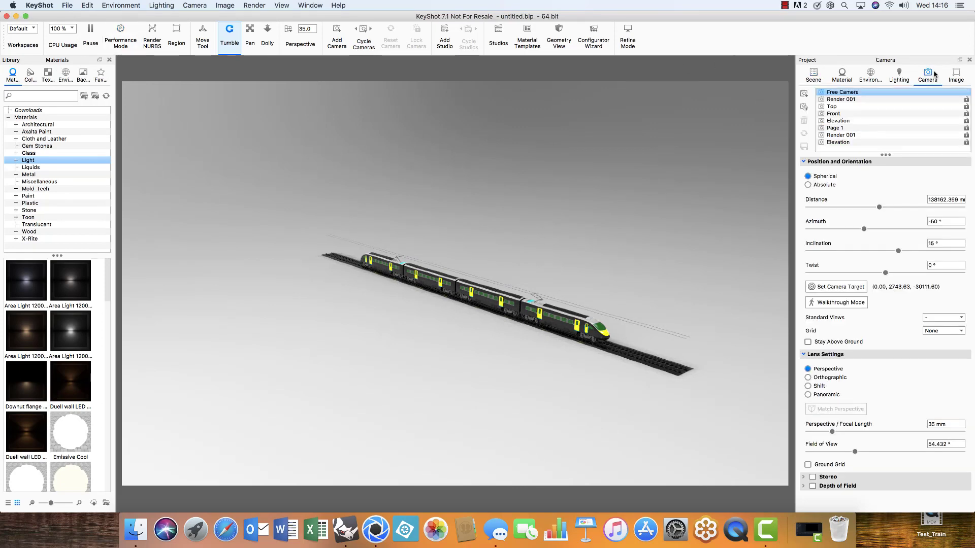
pyautogui.click(867, 135)
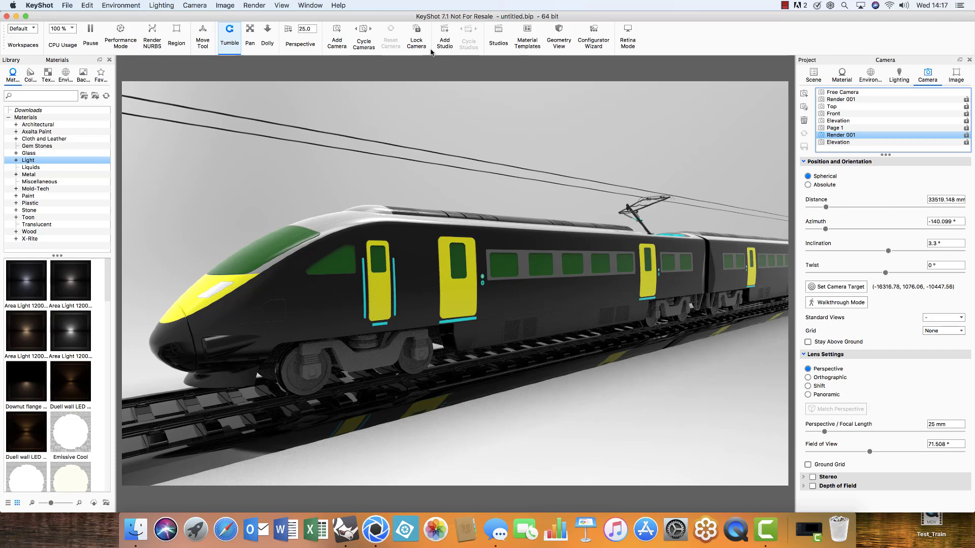
# - Reframe the Render 001 camera on the front carriage, with a distance of about 34858 mm and an azimuth of about -138°
pyautogui.click(267, 36)
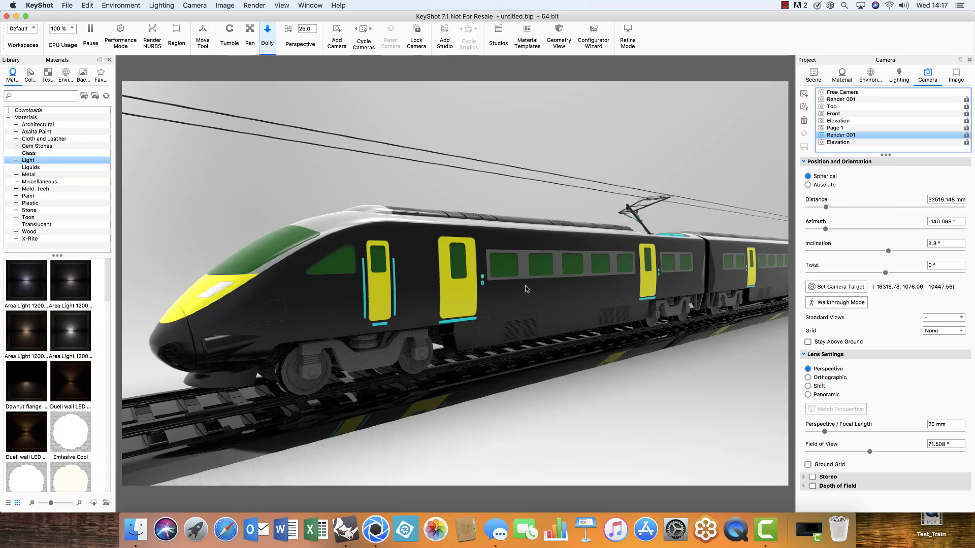
pyautogui.moveTo(527, 289); pyautogui.dragTo(525, 280)
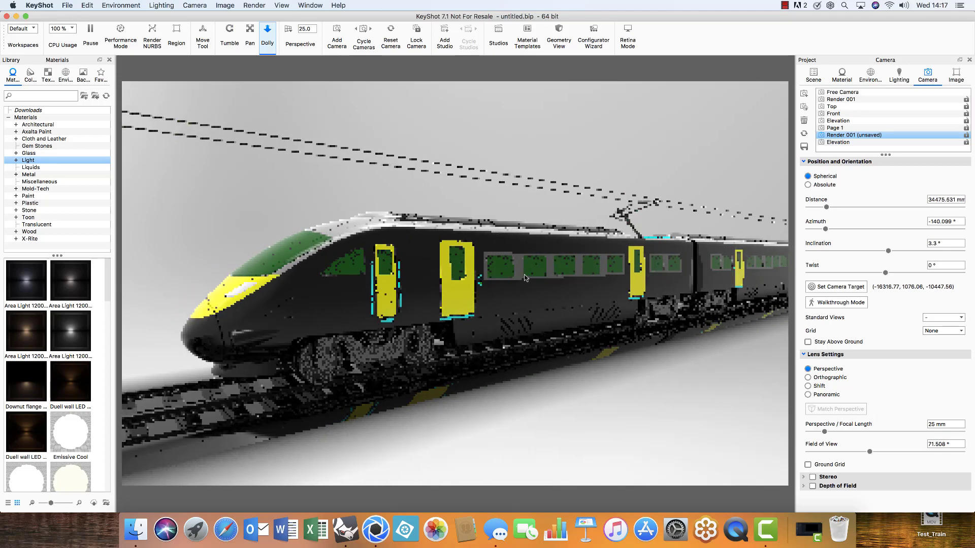
pyautogui.click(250, 35)
pyautogui.moveTo(429, 252); pyautogui.dragTo(428, 230)
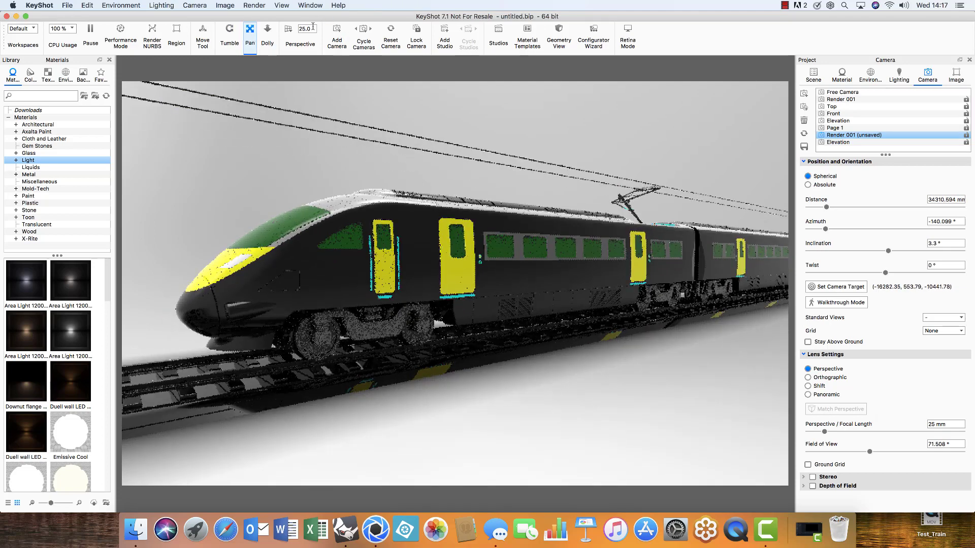
pyautogui.click(230, 33)
pyautogui.moveTo(400, 313); pyautogui.dragTo(406, 307)
pyautogui.click(250, 33)
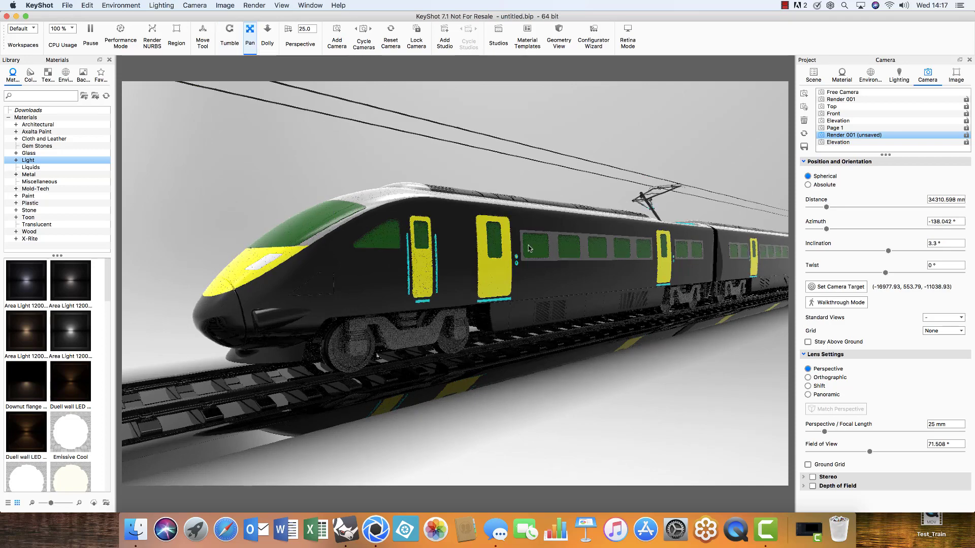
pyautogui.moveTo(531, 248); pyautogui.dragTo(509, 250)
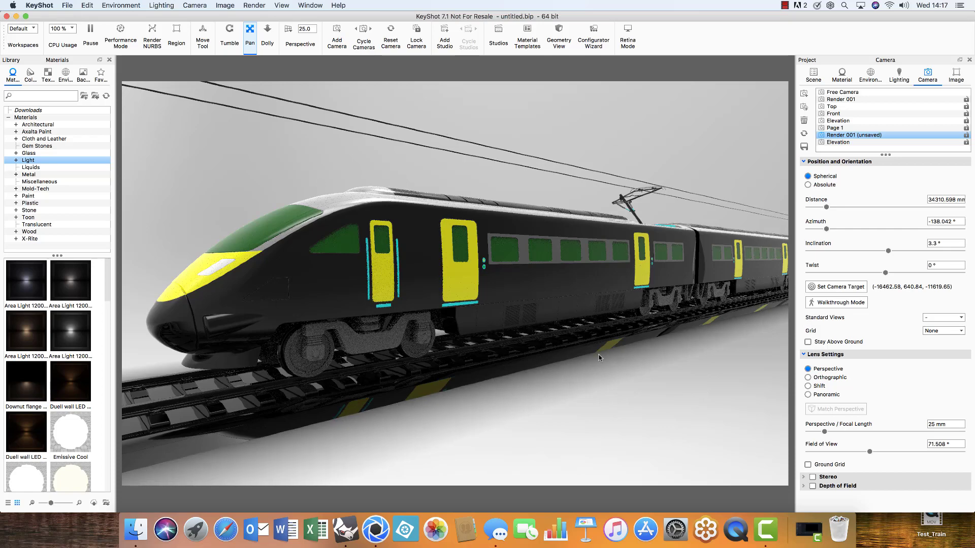
pyautogui.click(268, 36)
pyautogui.moveTo(425, 293); pyautogui.dragTo(495, 328)
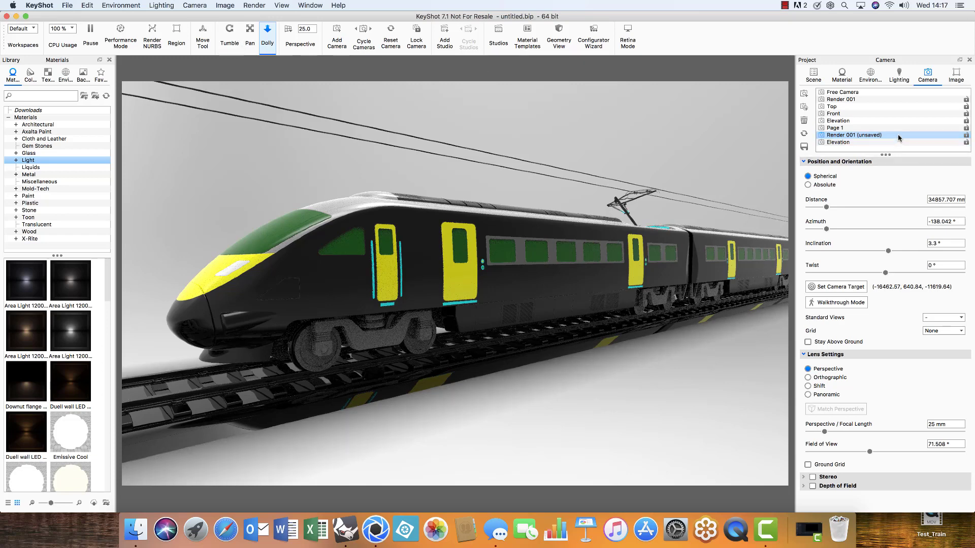
# - Save and lock the adjusted Render 001 camera, and switch to the Free Camera
pyautogui.click(803, 147)
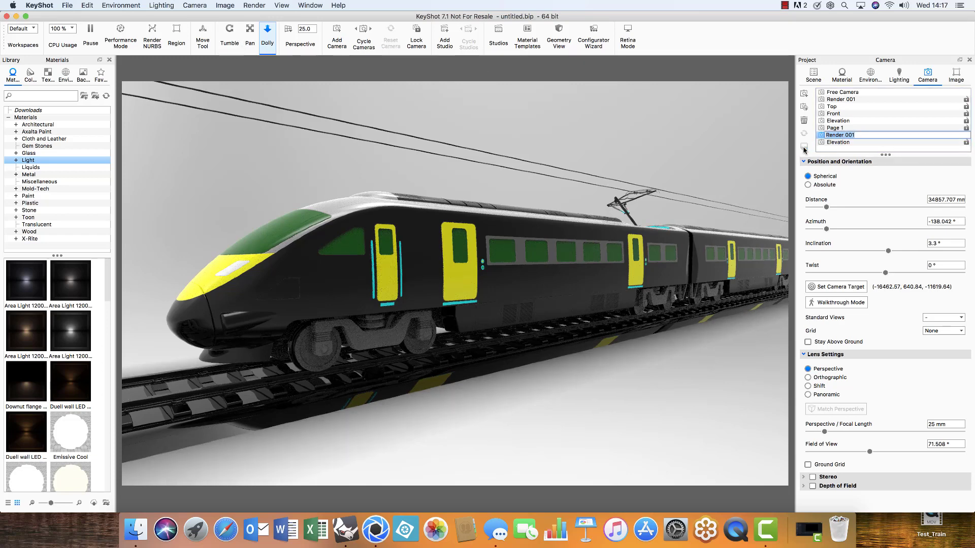
pyautogui.press('Return')
pyautogui.click(968, 136)
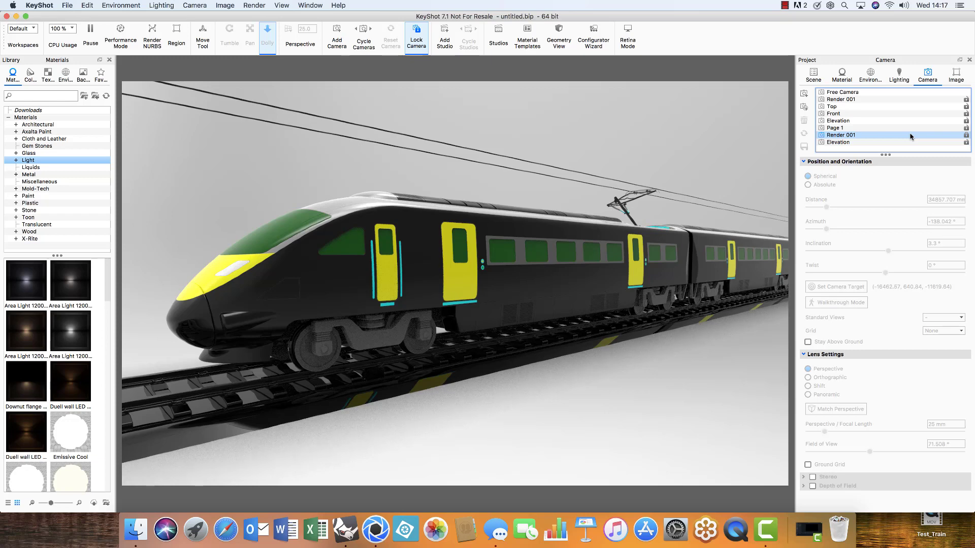
pyautogui.click(907, 93)
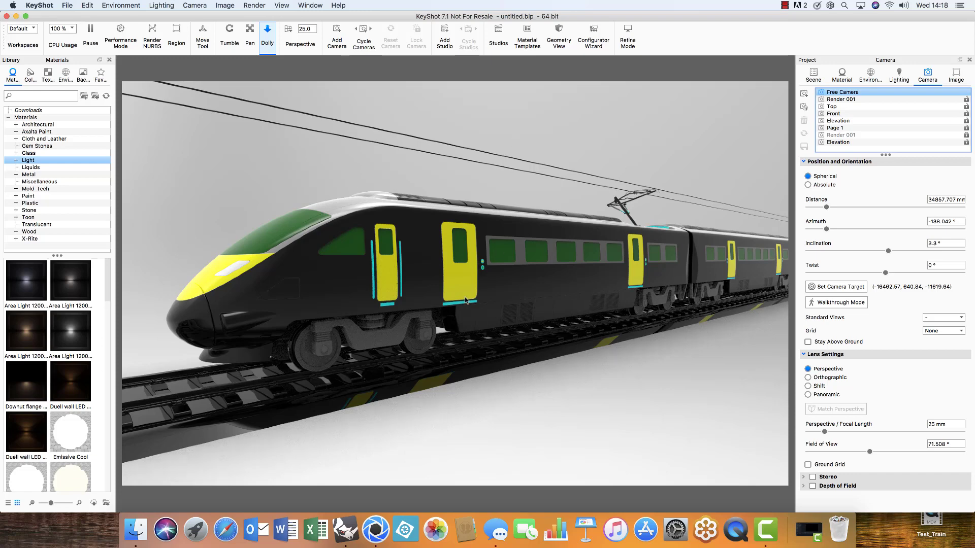
# - Expand HST Visual 2018 in the scene tree down to the material groups inside 001 Bodyside
pyautogui.click(813, 76)
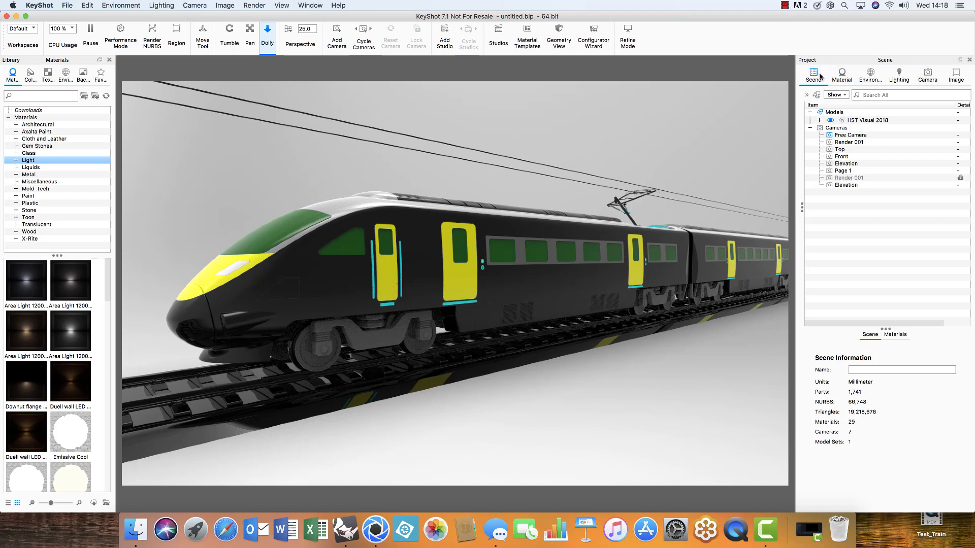
pyautogui.click(839, 149)
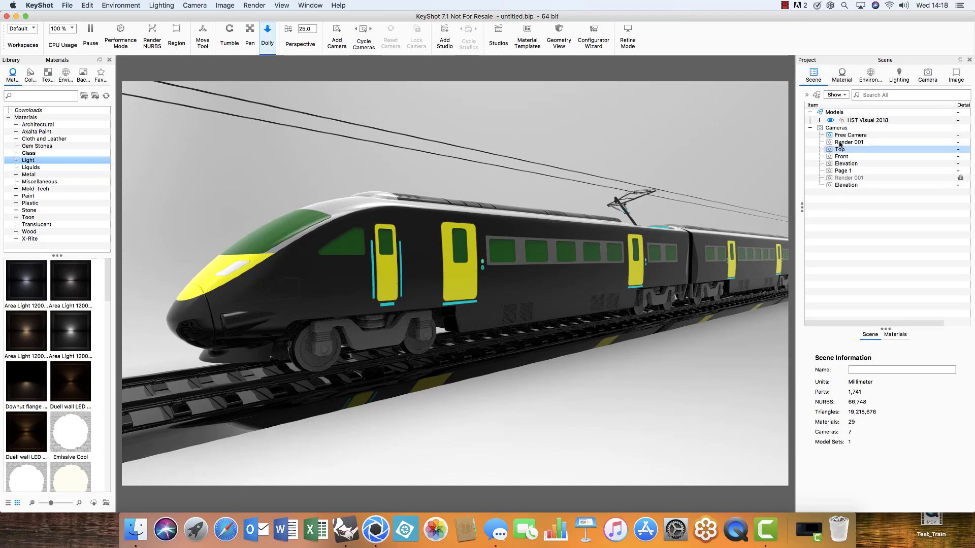
pyautogui.click(819, 120)
pyautogui.click(830, 130)
pyautogui.click(829, 129)
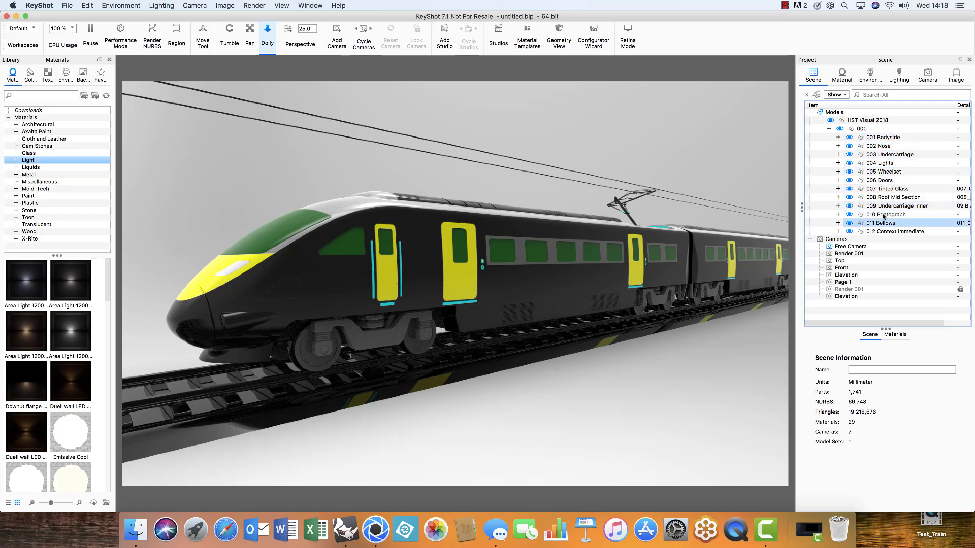
pyautogui.click(838, 138)
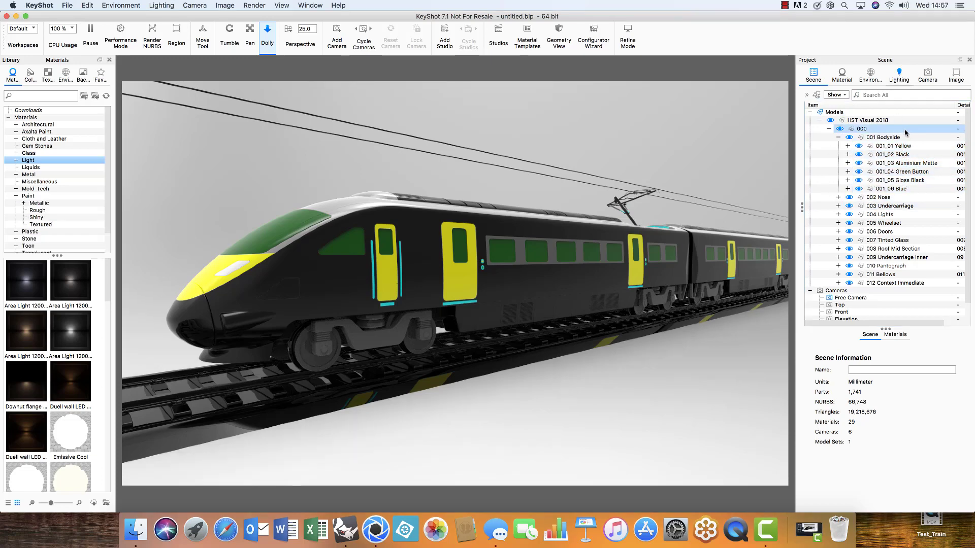
# - Review the materials imported with the train model and return to the scene tree
pyautogui.click(842, 75)
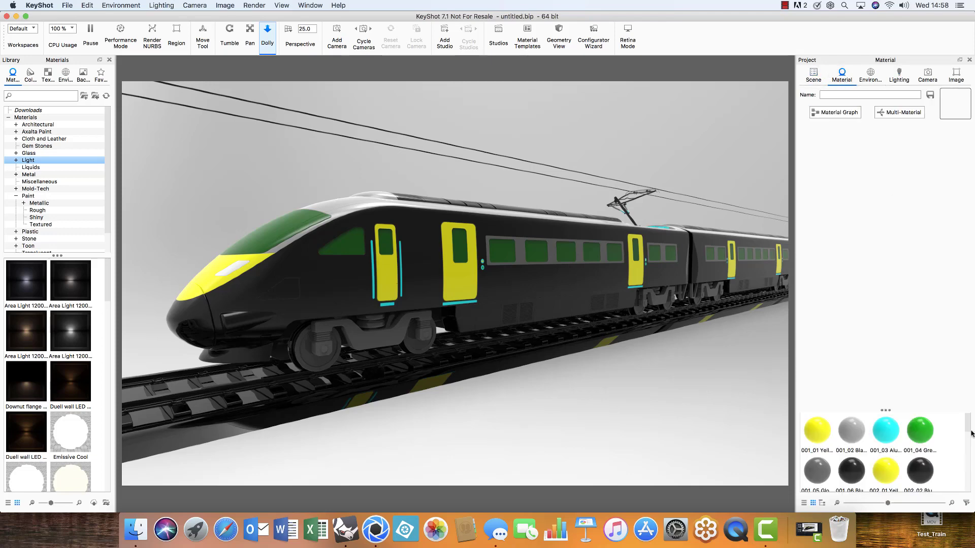
pyautogui.moveTo(971, 433)
pyautogui.mouseDown()
pyautogui.moveTo(973, 477)
pyautogui.moveTo(971, 420)
pyautogui.moveTo(973, 494)
pyautogui.moveTo(970, 420)
pyautogui.mouseUp()
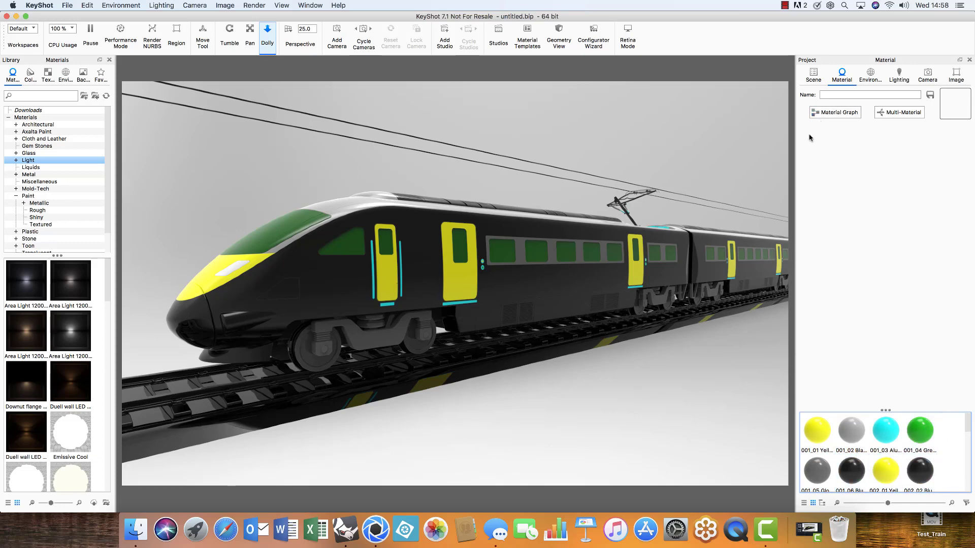
pyautogui.click(813, 75)
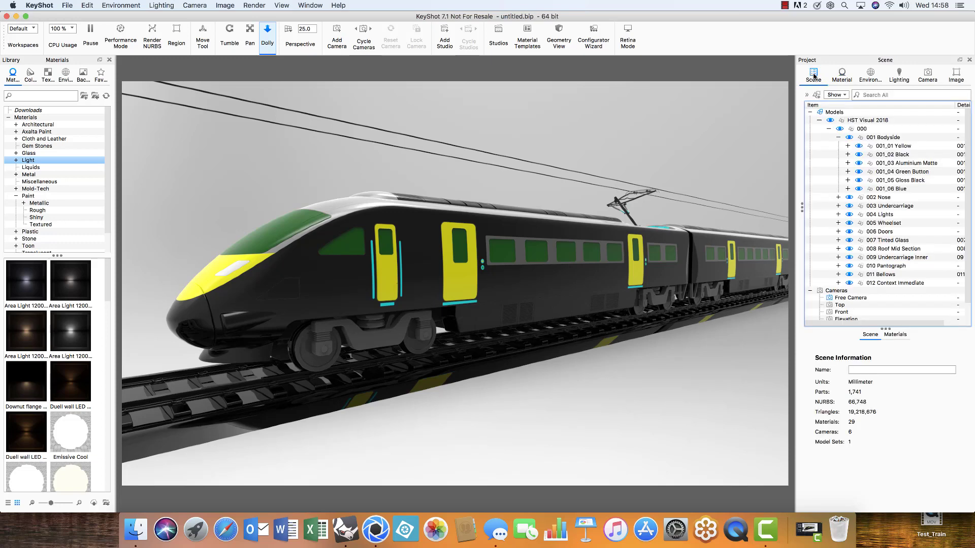
# - Switch to full screen and display the Shiny paints in the material library
pyautogui.click(282, 6)
pyautogui.click(307, 131)
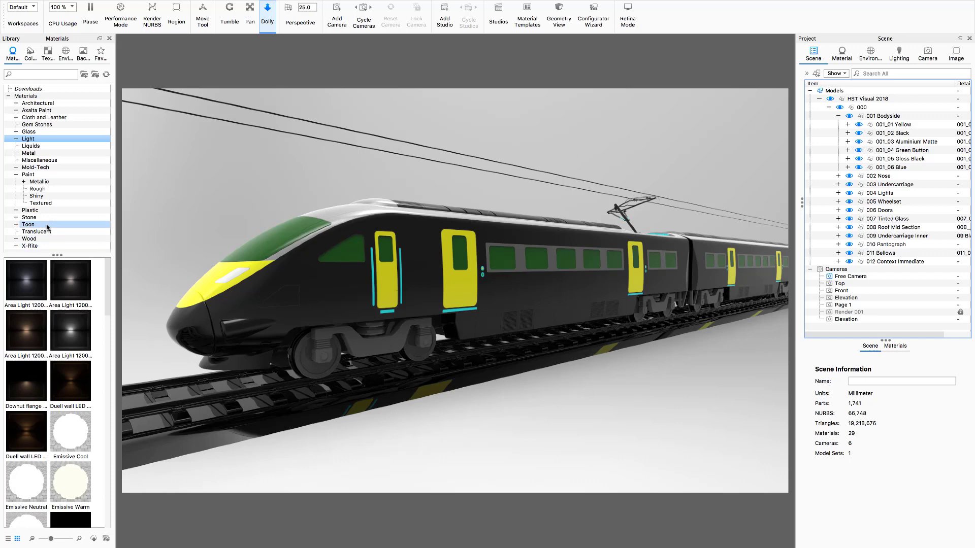
pyautogui.click(28, 174)
pyautogui.click(35, 196)
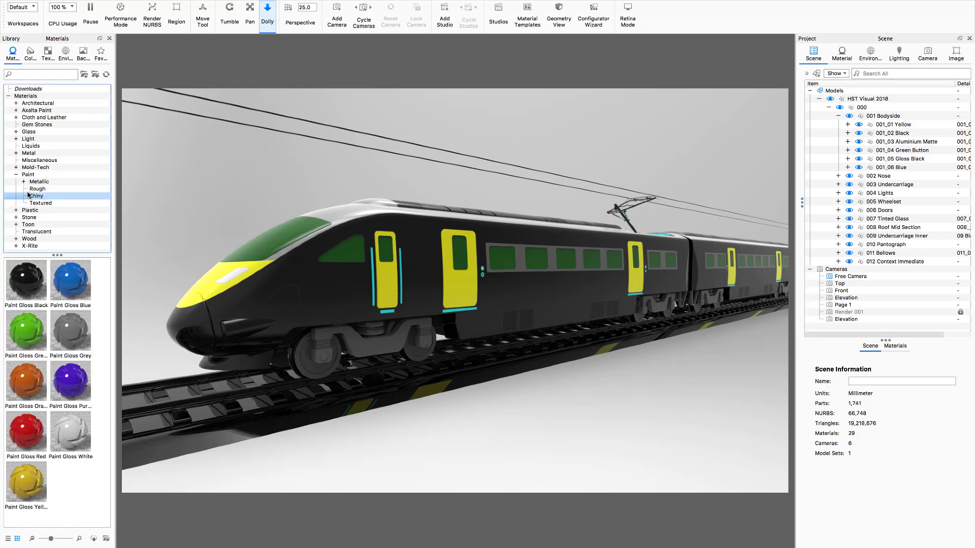
# - Apply Paint Gloss Blue to the 001_06 Blue group of the bodyside
pyautogui.click(896, 117)
pyautogui.moveTo(893, 123); pyautogui.dragTo(918, 166)
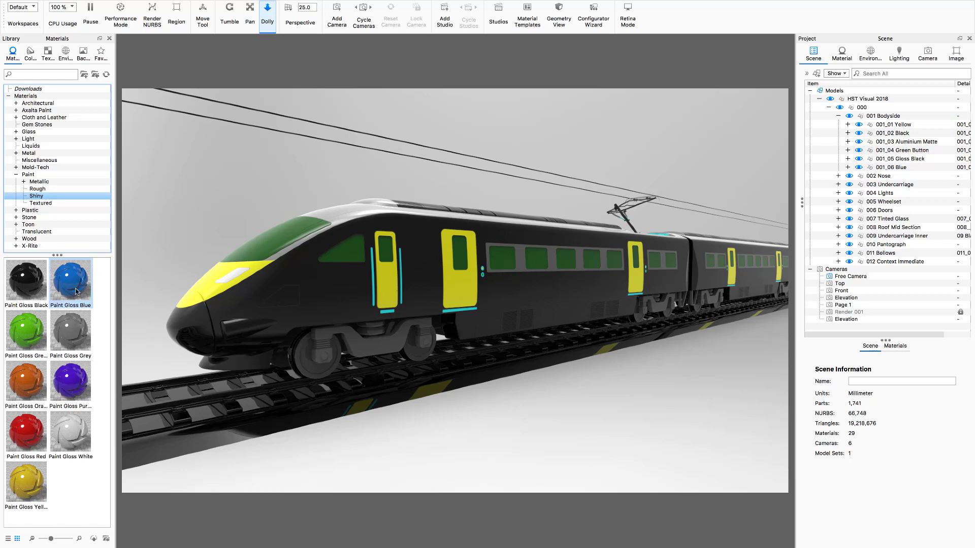
pyautogui.moveTo(71, 280)
pyautogui.mouseDown()
pyautogui.moveTo(685, 189)
pyautogui.moveTo(912, 167)
pyautogui.mouseUp()
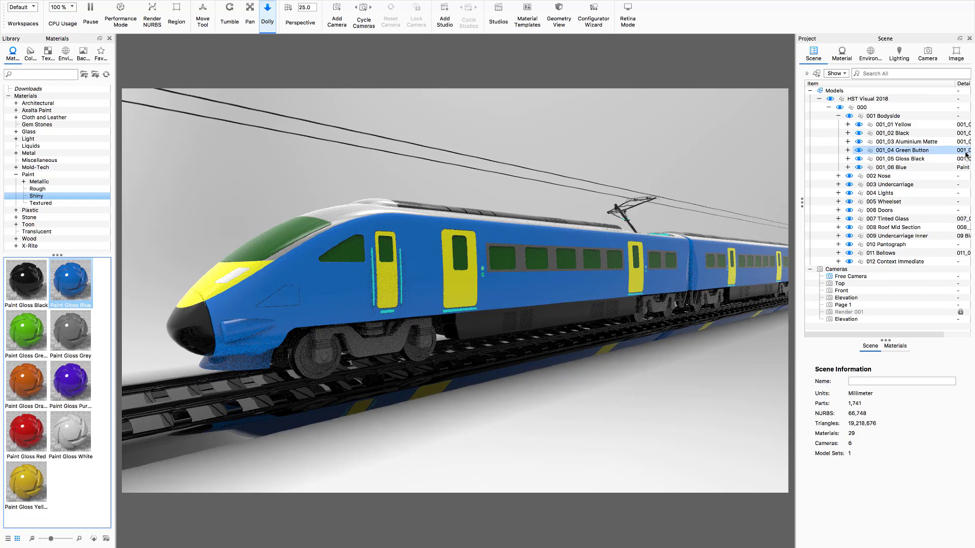
# - Inspect the Paint Gloss Blue entry among the project's in-use materials
pyautogui.click(845, 58)
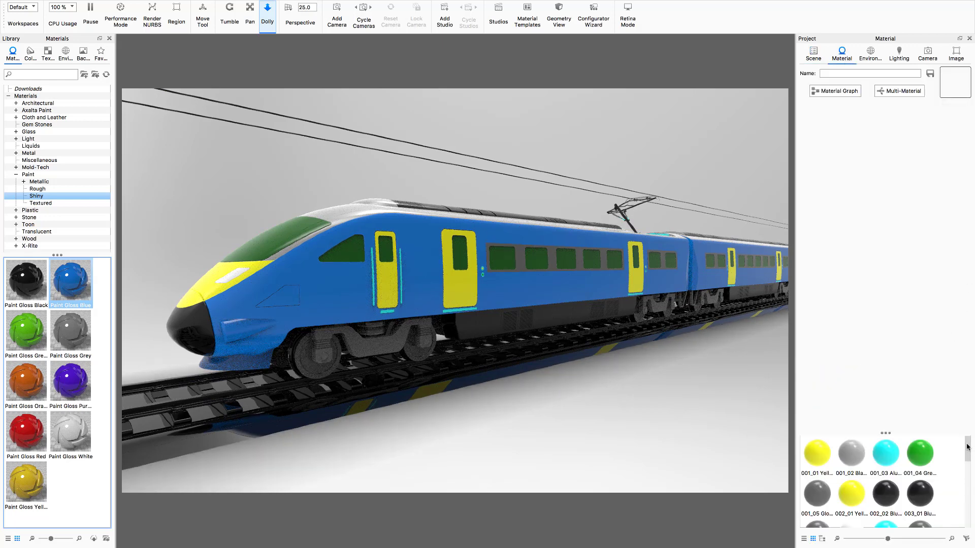
pyautogui.moveTo(967, 447); pyautogui.dragTo(967, 515)
pyautogui.click(820, 513)
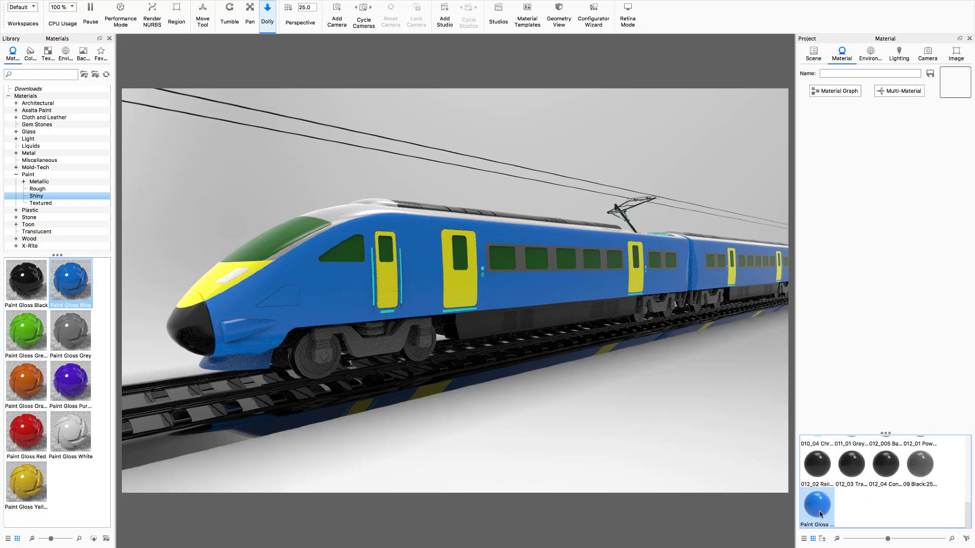
pyautogui.moveTo(820, 513)
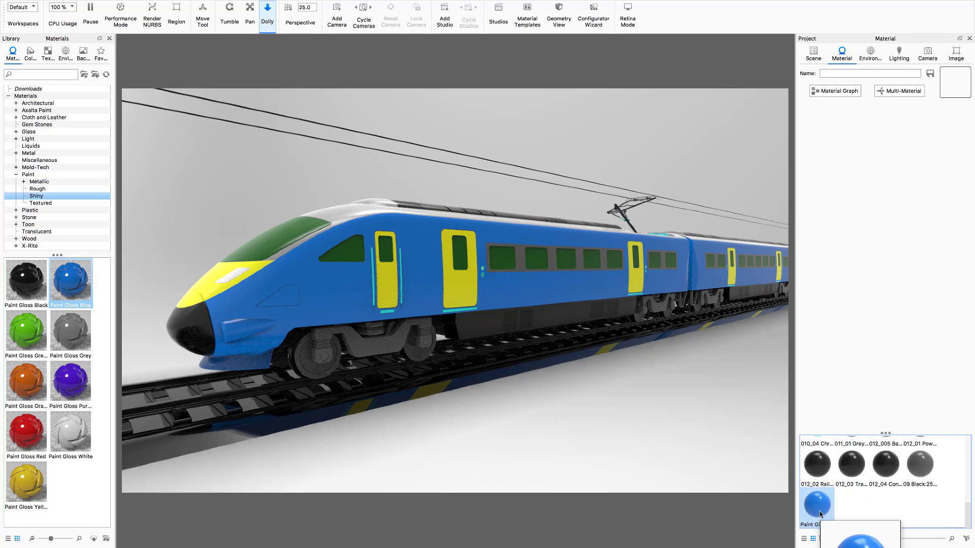
# - Open the material of the bodyside's 001_06 Blue group for editing from the scene tree
pyautogui.click(816, 60)
pyautogui.rightClick(902, 169)
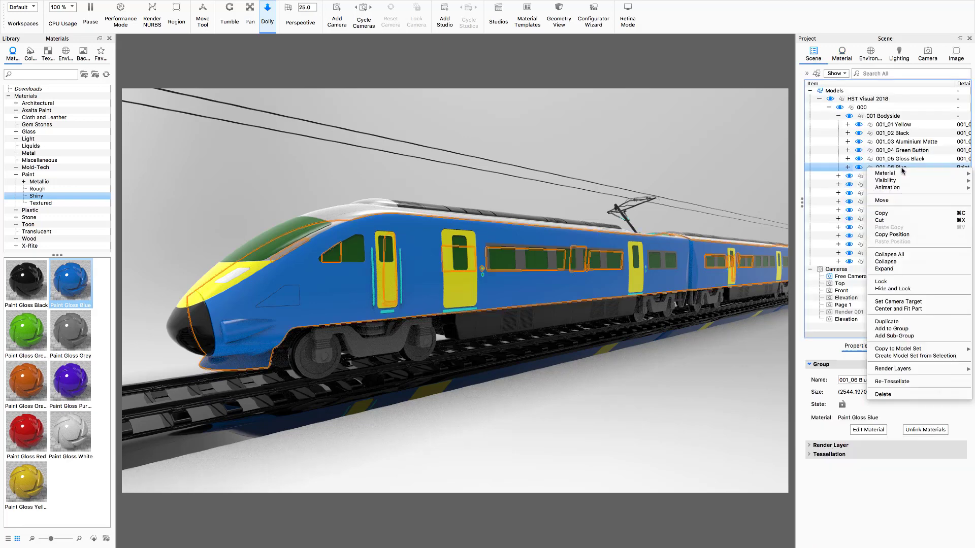
pyautogui.moveTo(886, 174)
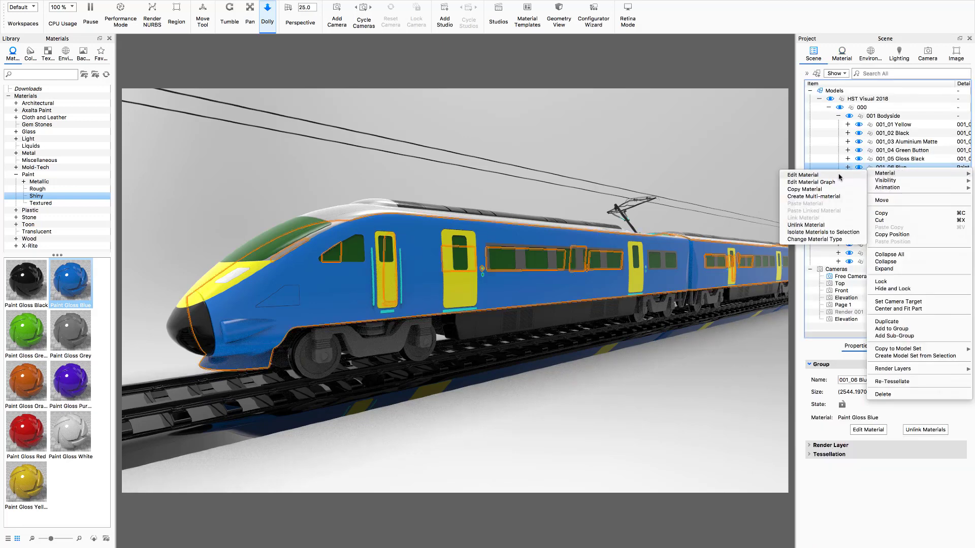
pyautogui.click(802, 175)
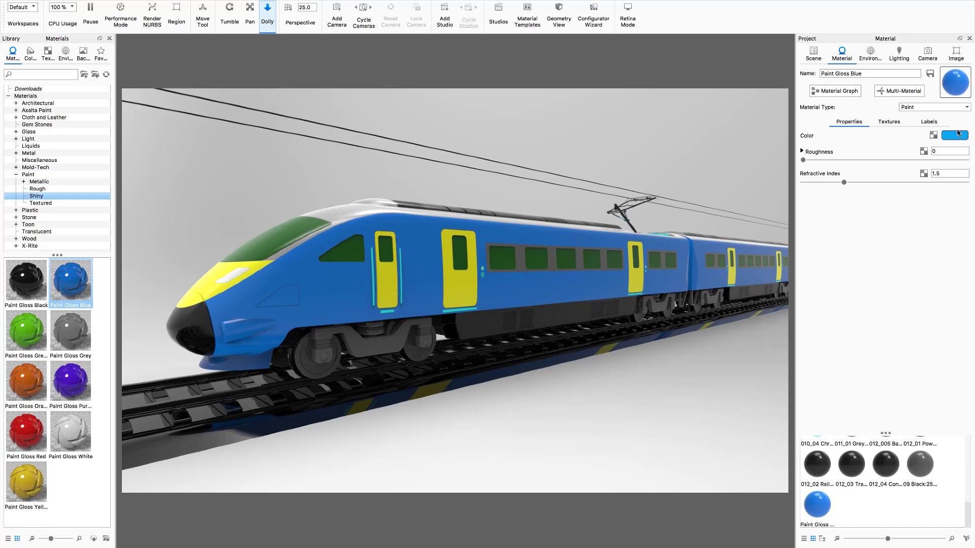
# - Review the available material types for Paint Gloss Blue while keeping its type as Paint
pyautogui.click(959, 109)
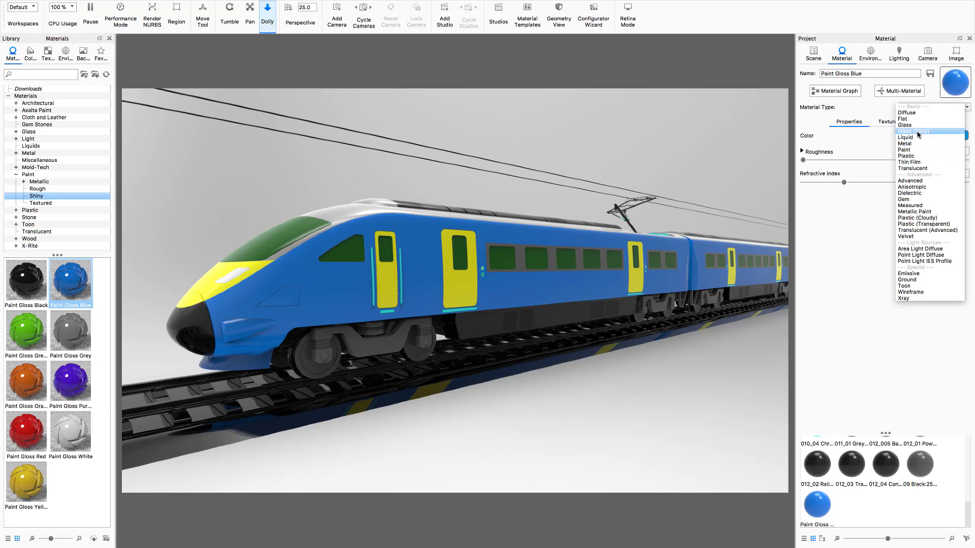
pyautogui.click(882, 138)
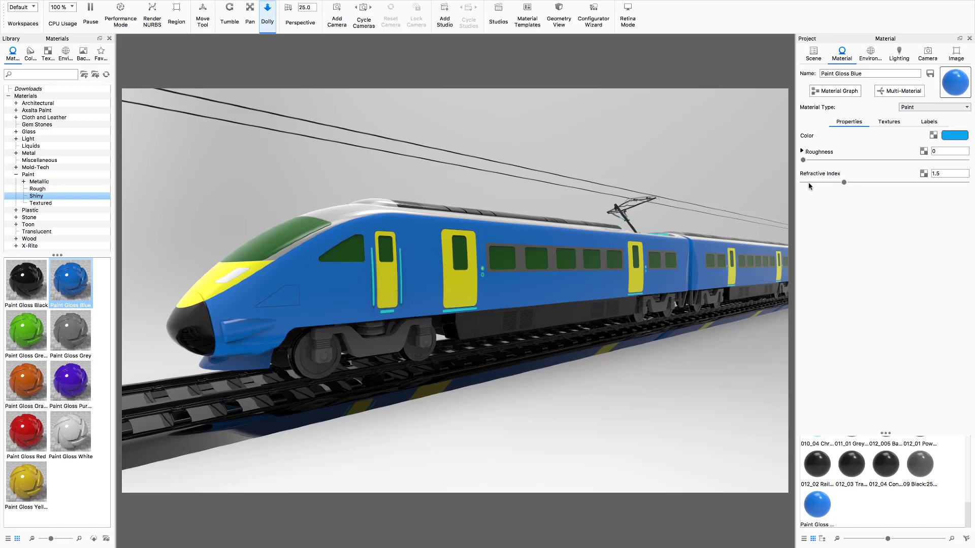
pyautogui.click(928, 107)
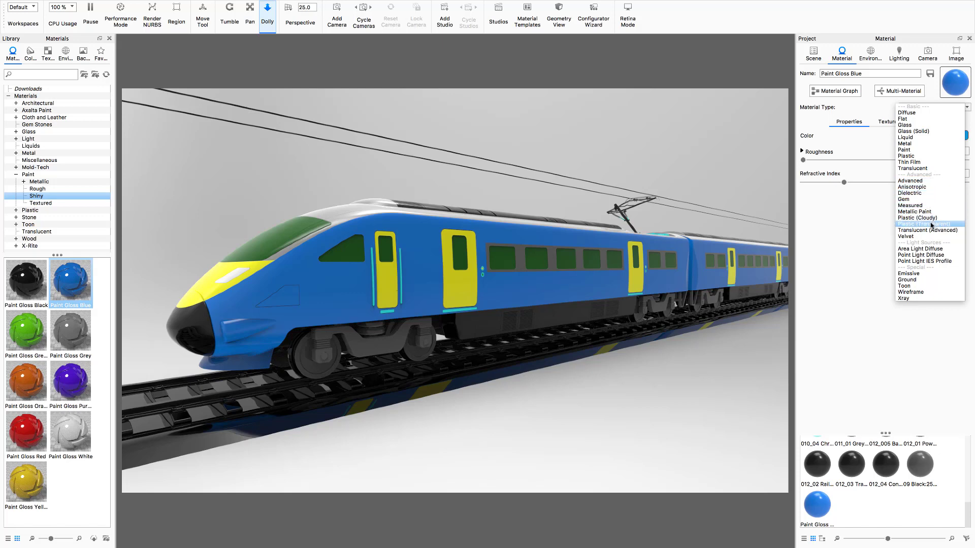
pyautogui.click(925, 152)
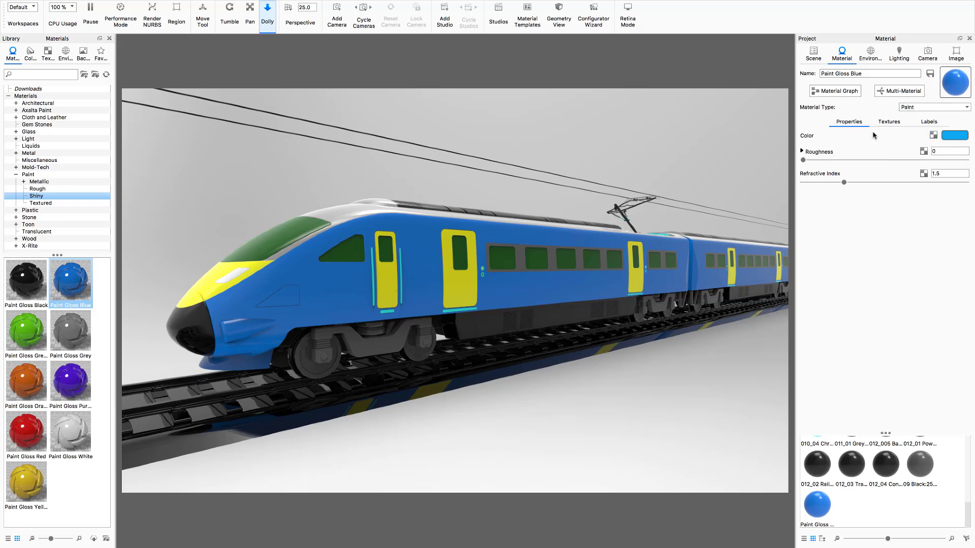
# - Change the Paint Gloss Blue material's colour to a muted blue, RGB 77, 147, 198
pyautogui.click(956, 136)
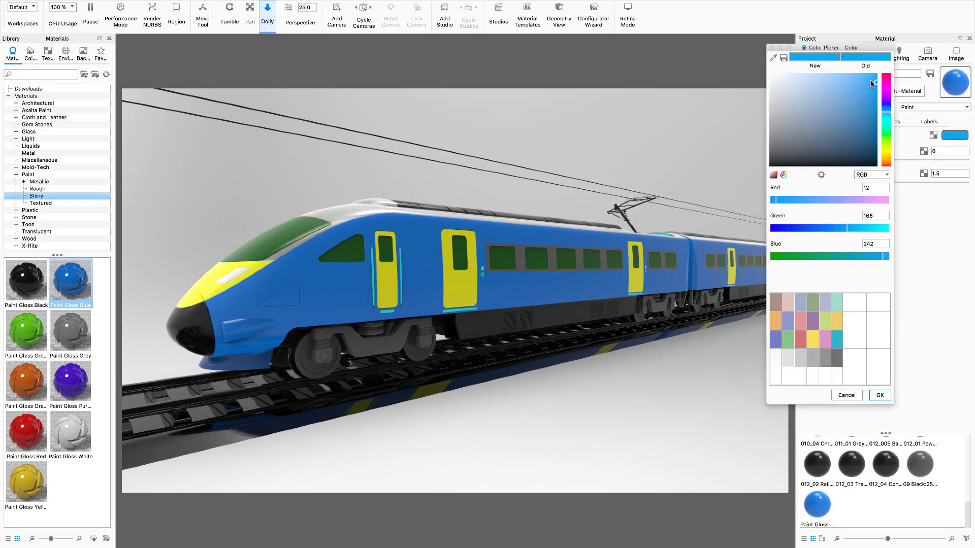
pyautogui.moveTo(875, 85); pyautogui.dragTo(861, 111)
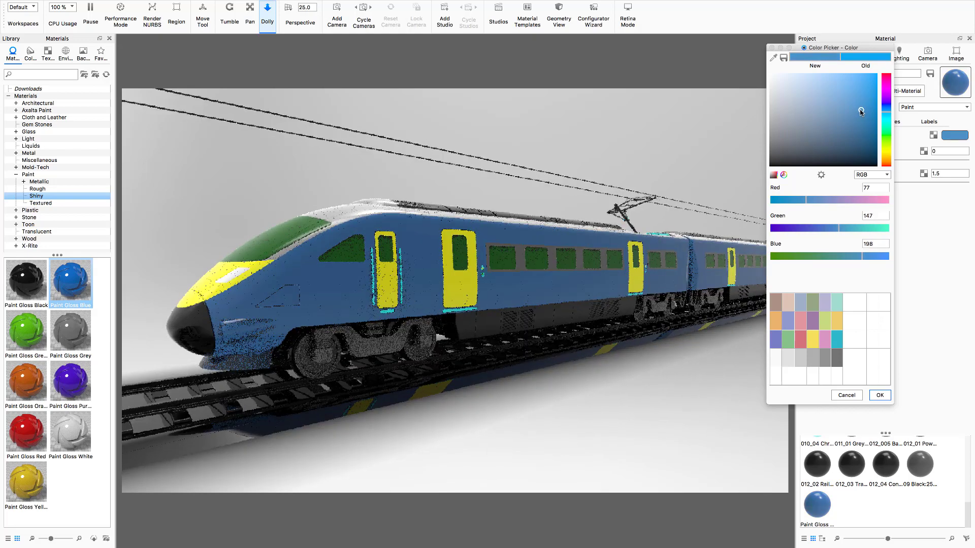
pyautogui.click(878, 396)
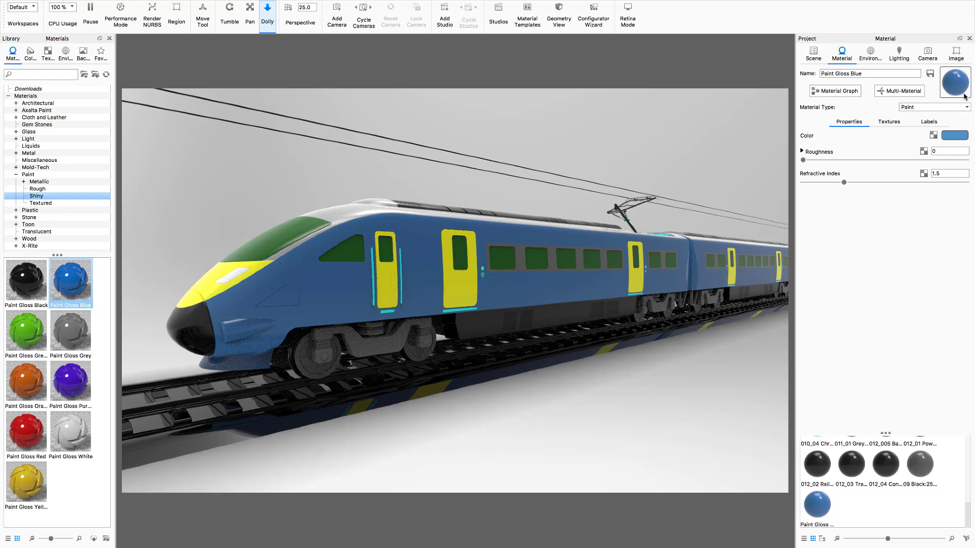
# - Set the blue paint's refractive index to 1.65, then test its roughness at 0.109 and return it to 0
pyautogui.click(938, 175)
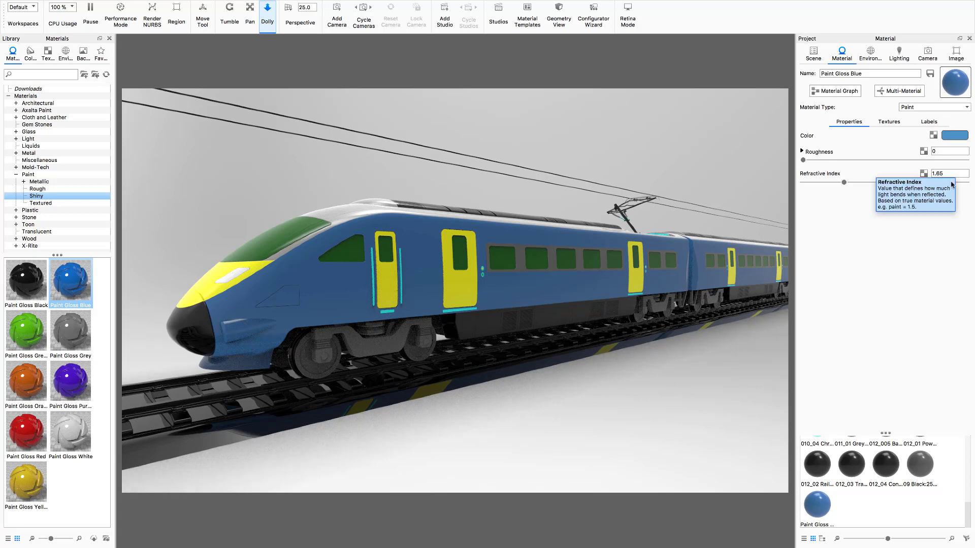
pyautogui.press('Return')
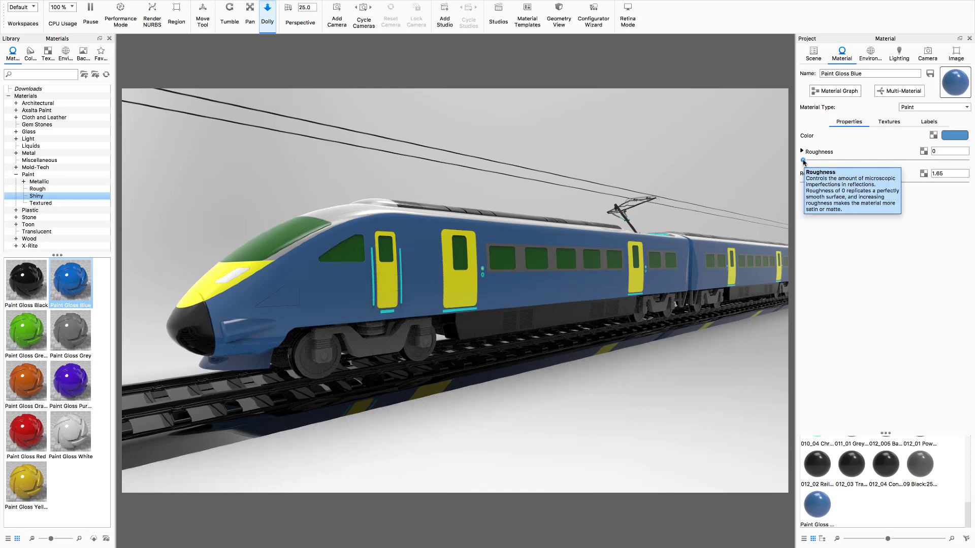
pyautogui.moveTo(803, 161); pyautogui.dragTo(862, 163)
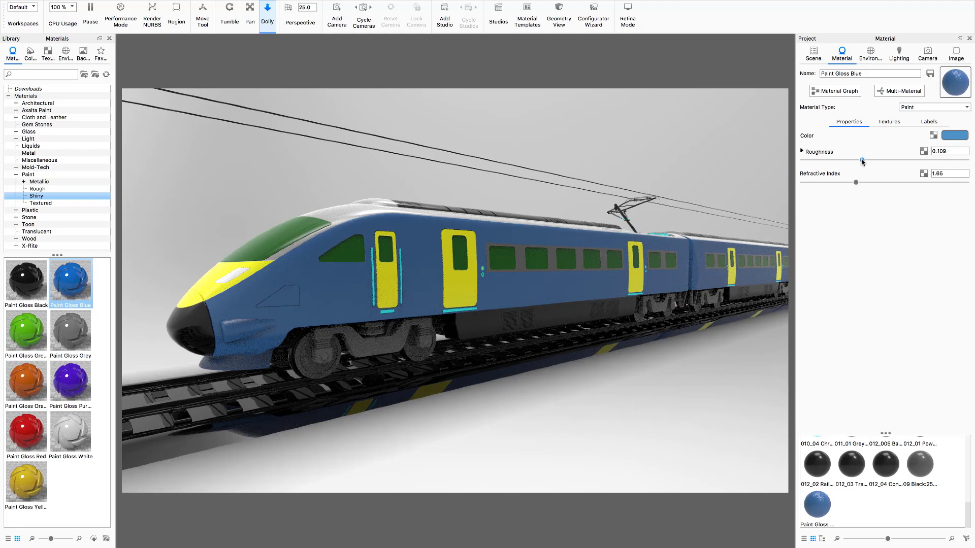
pyautogui.moveTo(862, 160); pyautogui.dragTo(802, 161)
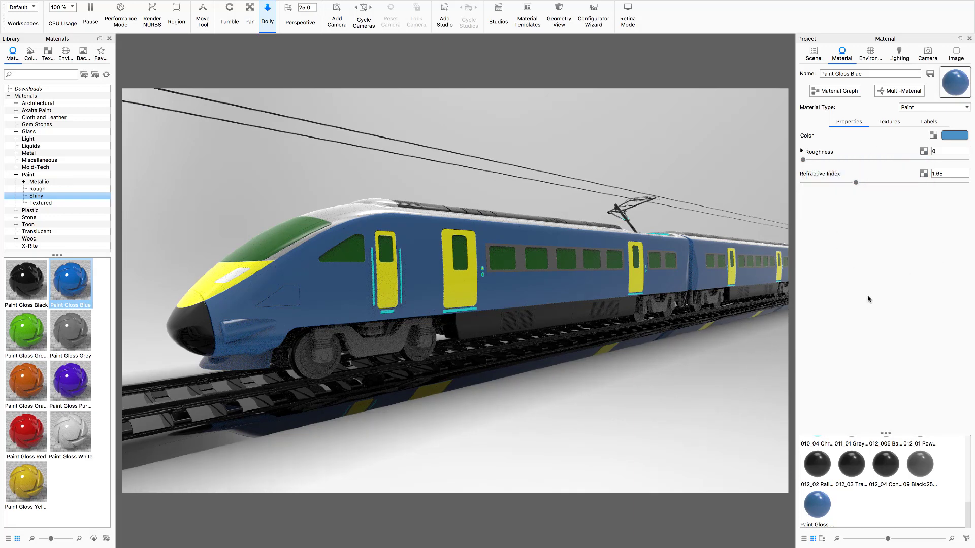
# - Rename the edited Paint Gloss Blue material as HST Blue Gloss
pyautogui.moveTo(859, 74); pyautogui.dragTo(819, 74)
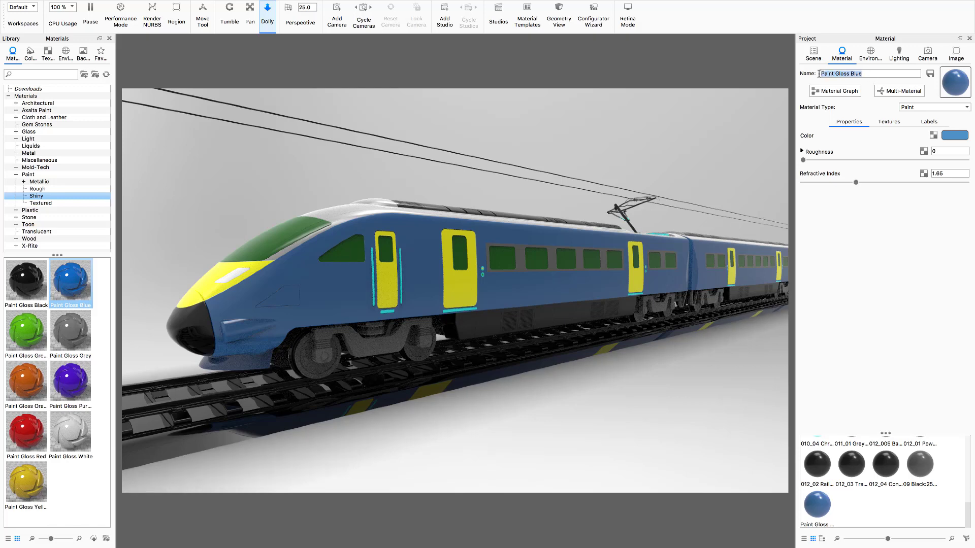
pyautogui.press('BackSpace')
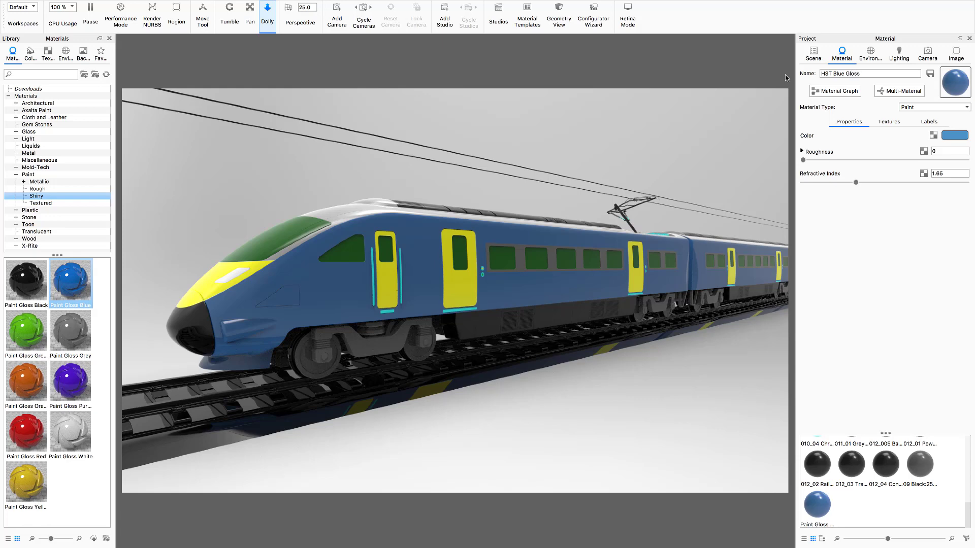
pyautogui.click(856, 249)
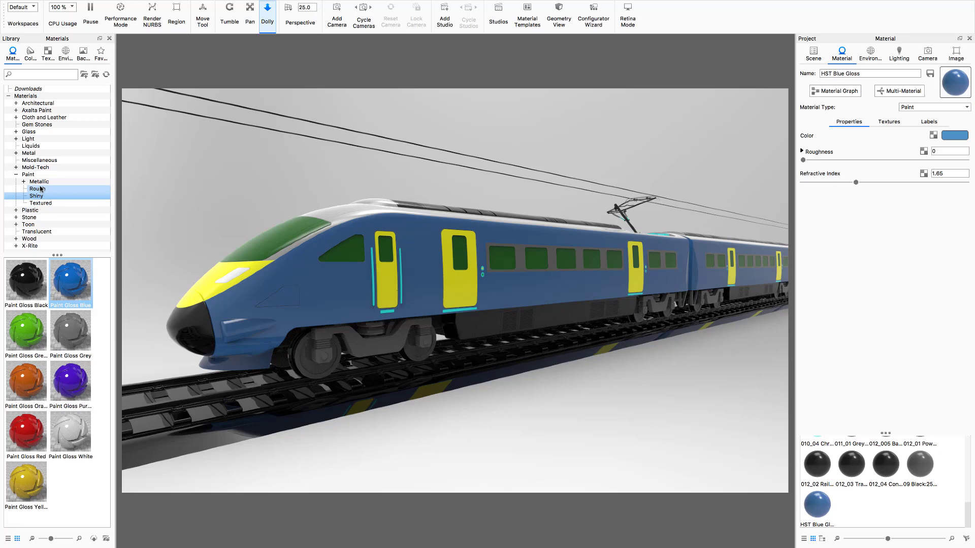
# - Add a folder named HST directly under Materials in the material library
pyautogui.click(30, 97)
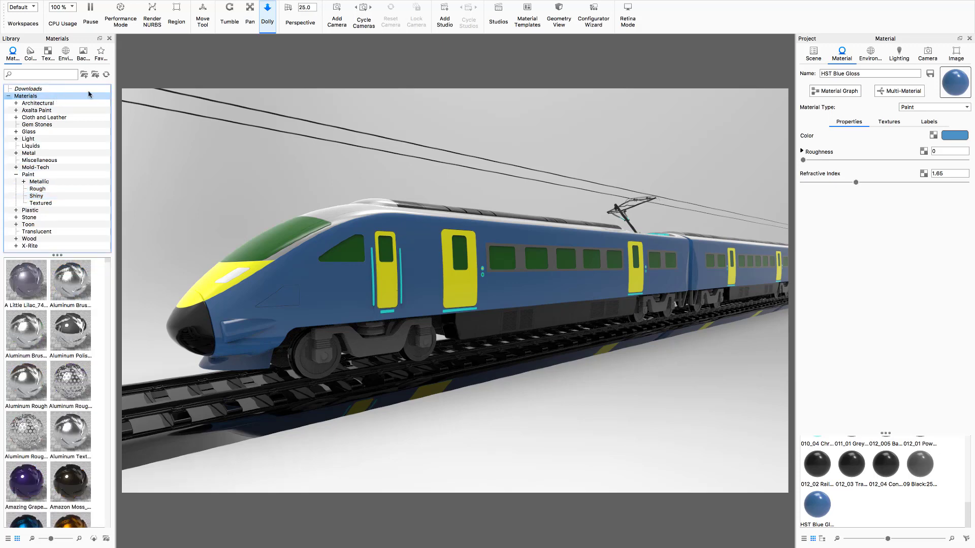
pyautogui.click(84, 75)
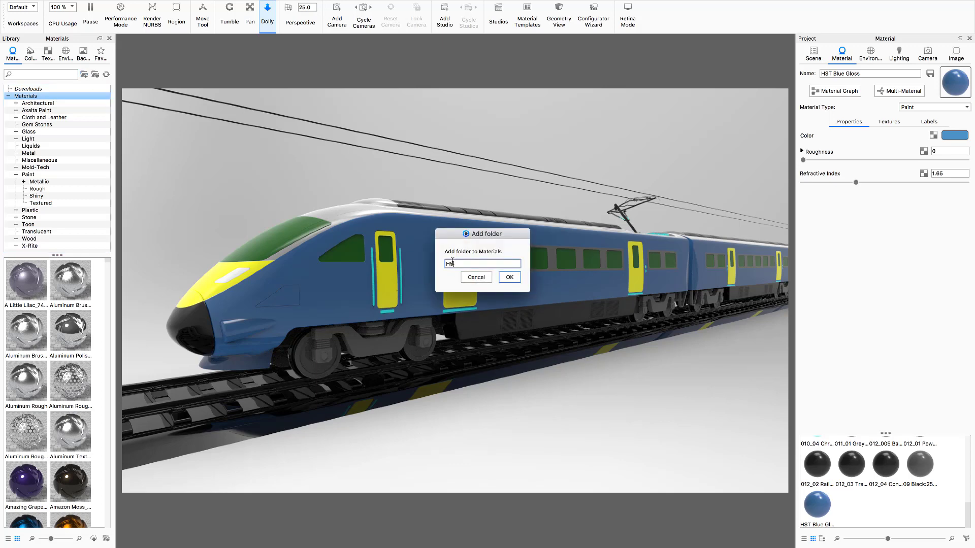
pyautogui.click(509, 277)
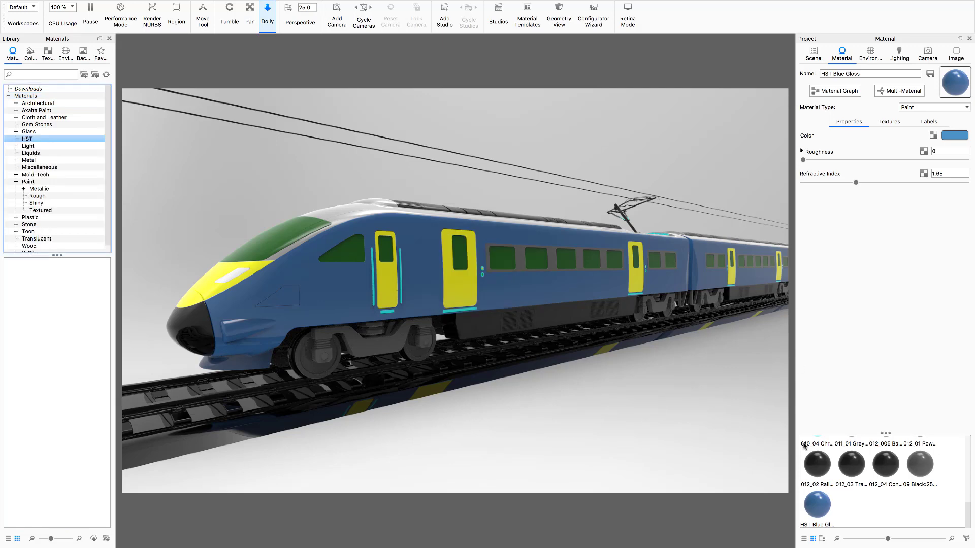
# - Save the HST Blue Gloss material from the project into the HST library folder
pyautogui.click(818, 510)
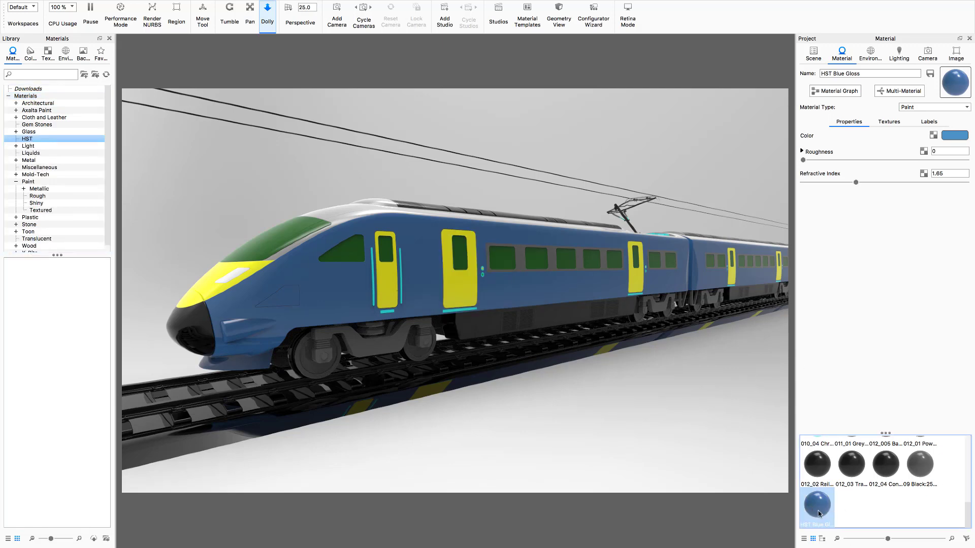
pyautogui.moveTo(818, 514); pyautogui.dragTo(36, 289)
pyautogui.click(48, 355)
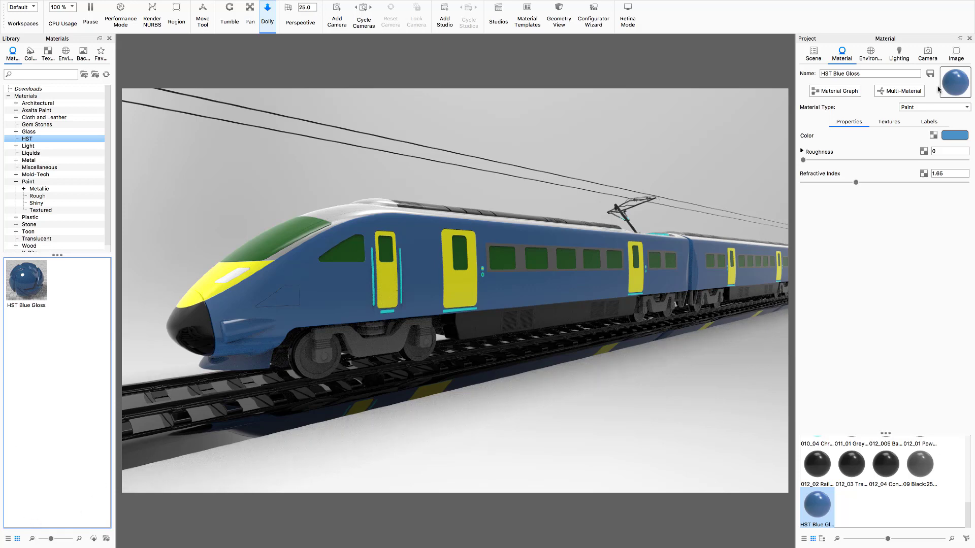
# - Apply Paint Matte Black from the Rough paints to the bodyside's 001_02 Black group
pyautogui.click(814, 55)
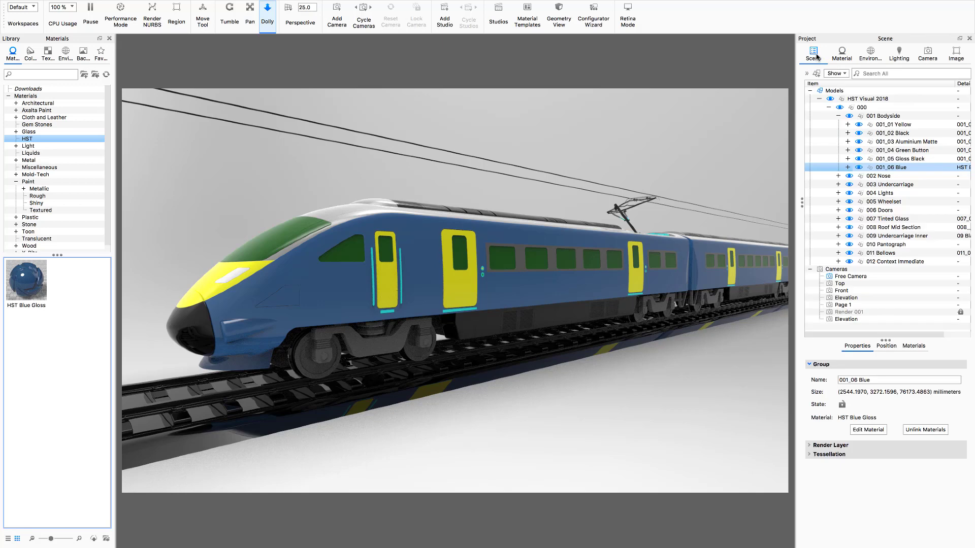
pyautogui.click(908, 134)
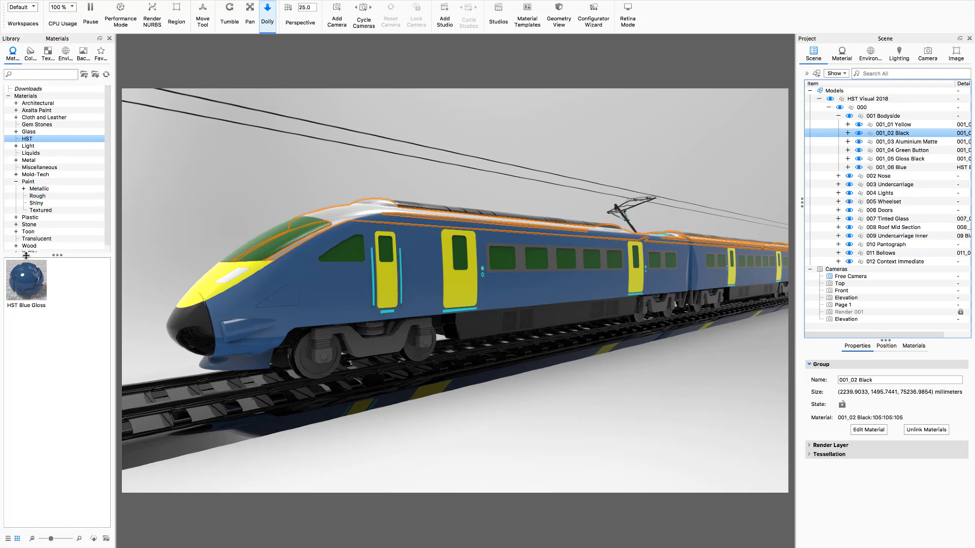
pyautogui.click(37, 198)
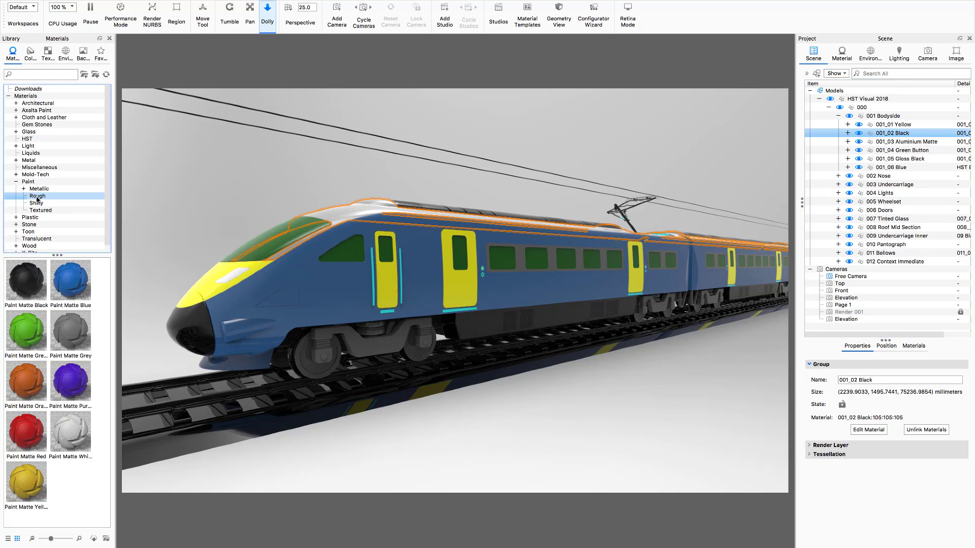
pyautogui.moveTo(20, 289)
pyautogui.mouseDown()
pyautogui.moveTo(605, 225)
pyautogui.moveTo(911, 135)
pyautogui.mouseUp()
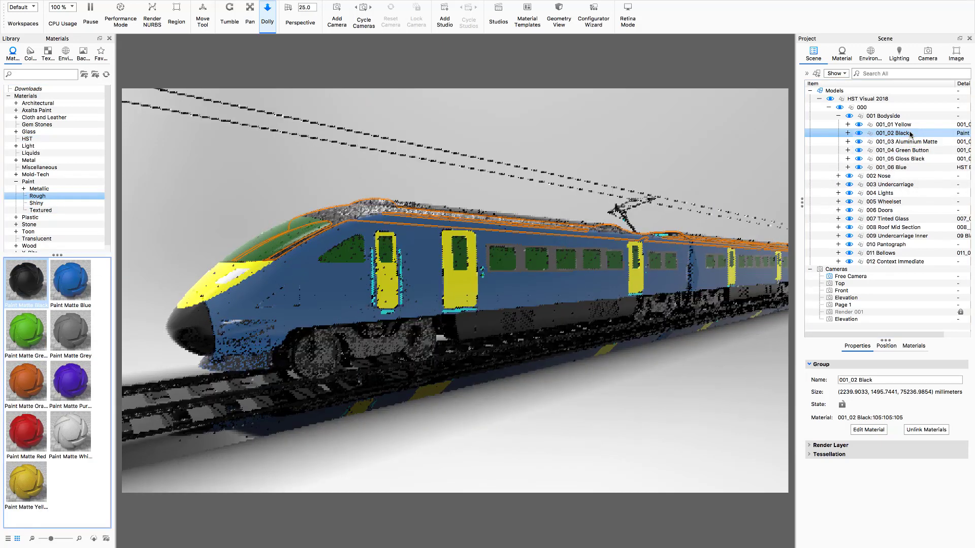
# - Open the 001_02 Black group's material for editing and lower its roughness to about 0.074
pyautogui.rightClick(910, 134)
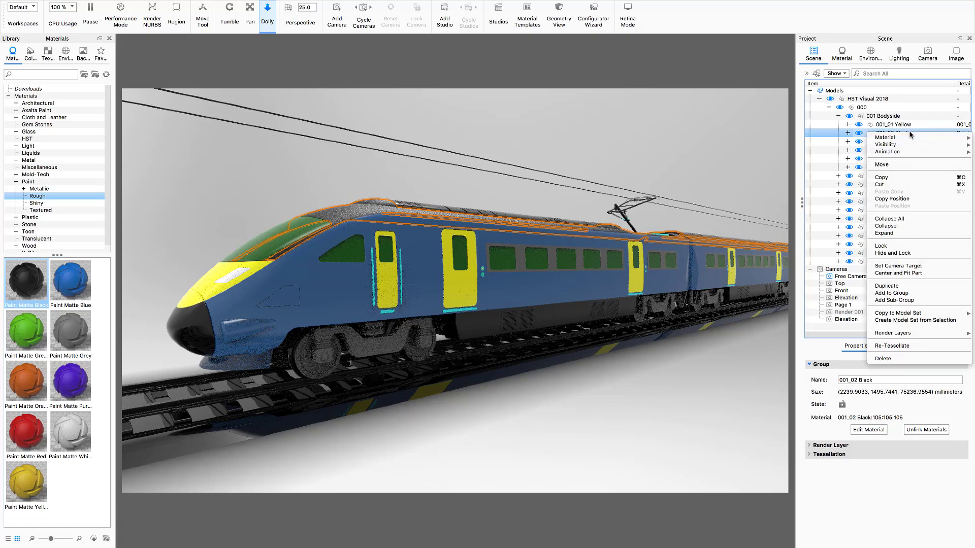
pyautogui.moveTo(910, 136)
pyautogui.click(831, 142)
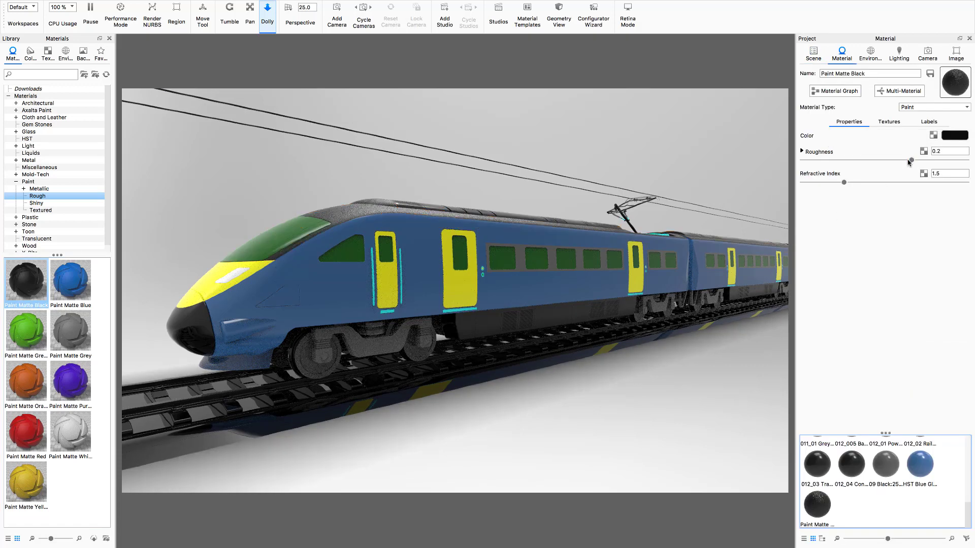
pyautogui.moveTo(911, 161); pyautogui.dragTo(847, 162)
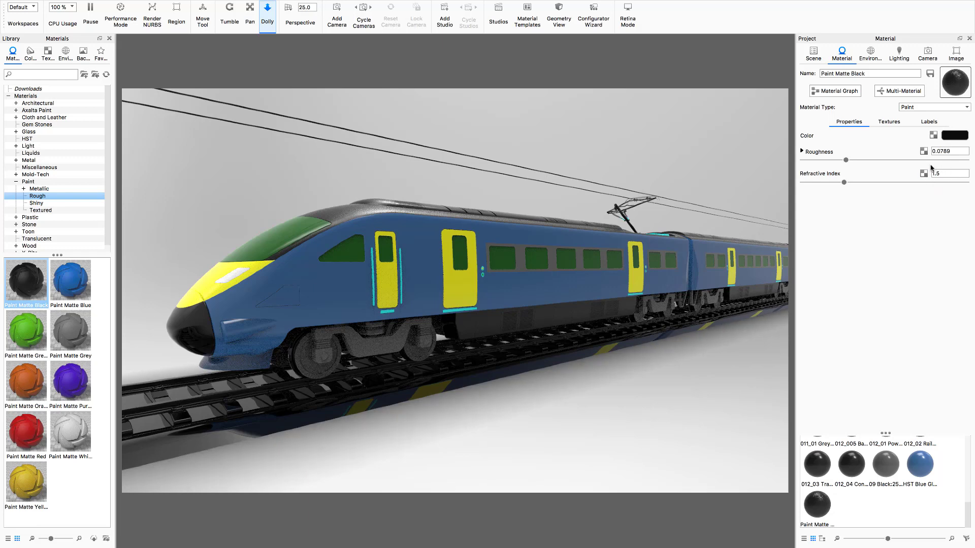
# - Rename the Paint Matte Black material as HST Black Matte
pyautogui.tripleClick(840, 74)
pyautogui.write('HST Black Matte')
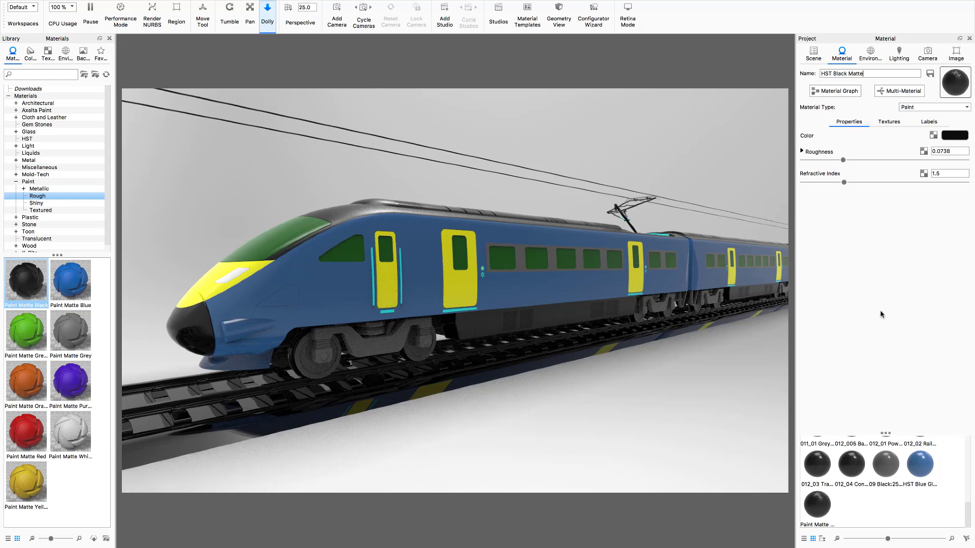
pyautogui.click(879, 309)
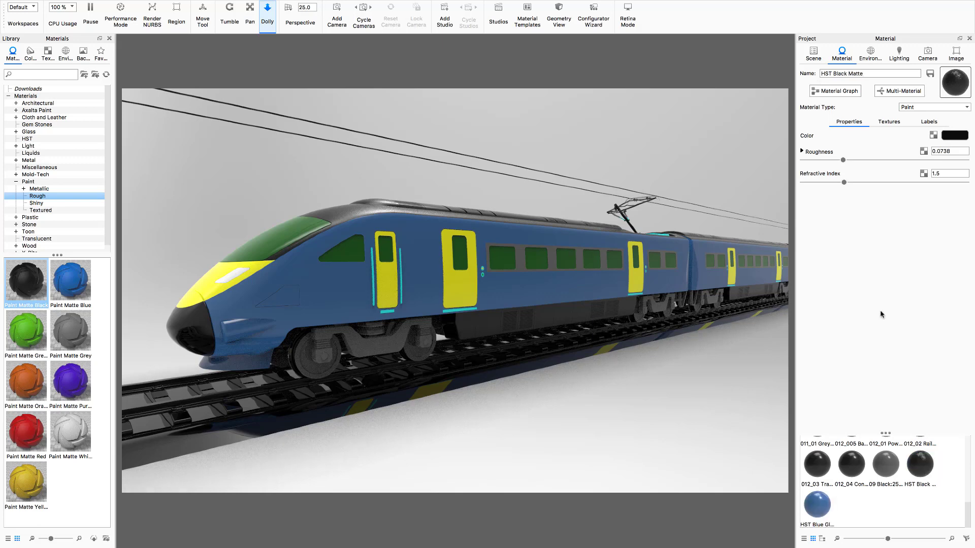
# - Save HST Black Matte from the project into the HST library folder and return to the scene tree
pyautogui.click(27, 138)
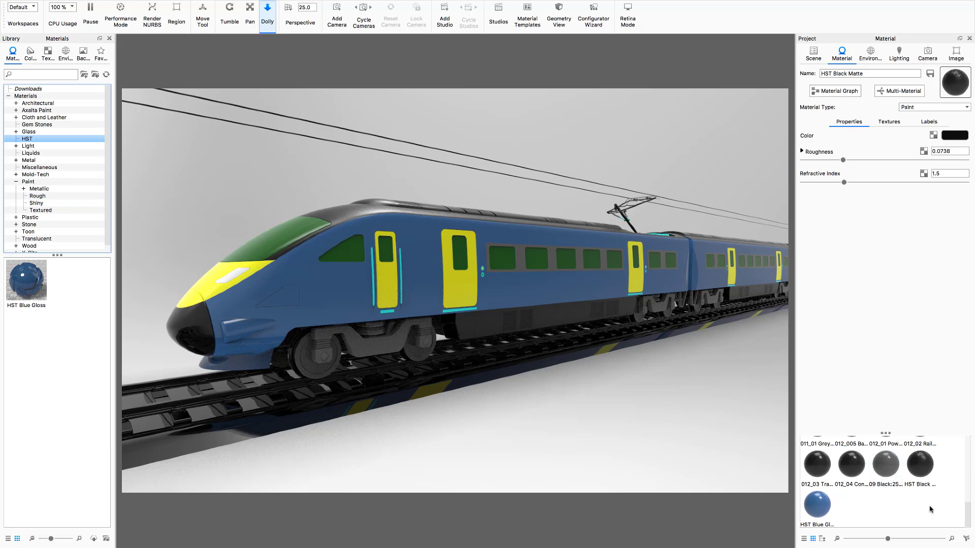
pyautogui.click(923, 468)
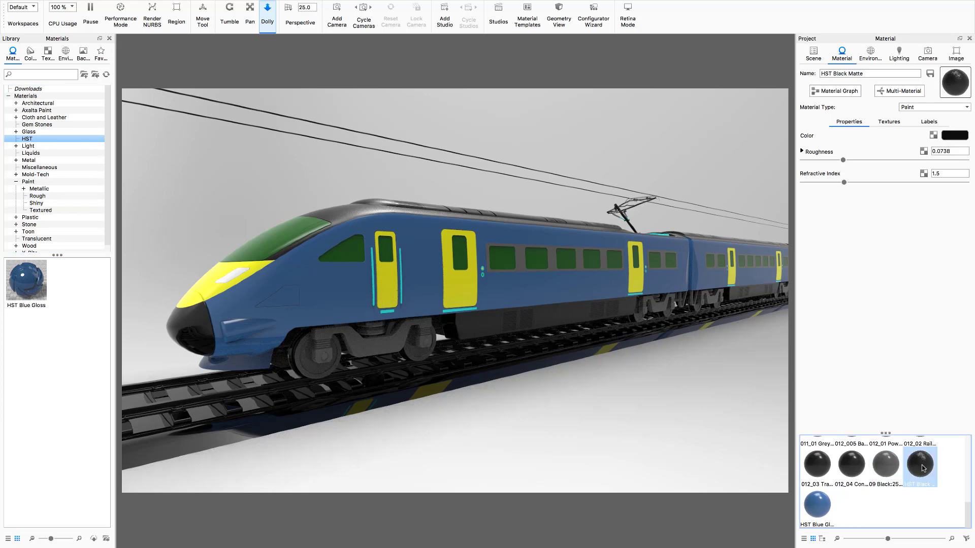
pyautogui.moveTo(923, 468); pyautogui.dragTo(14, 345)
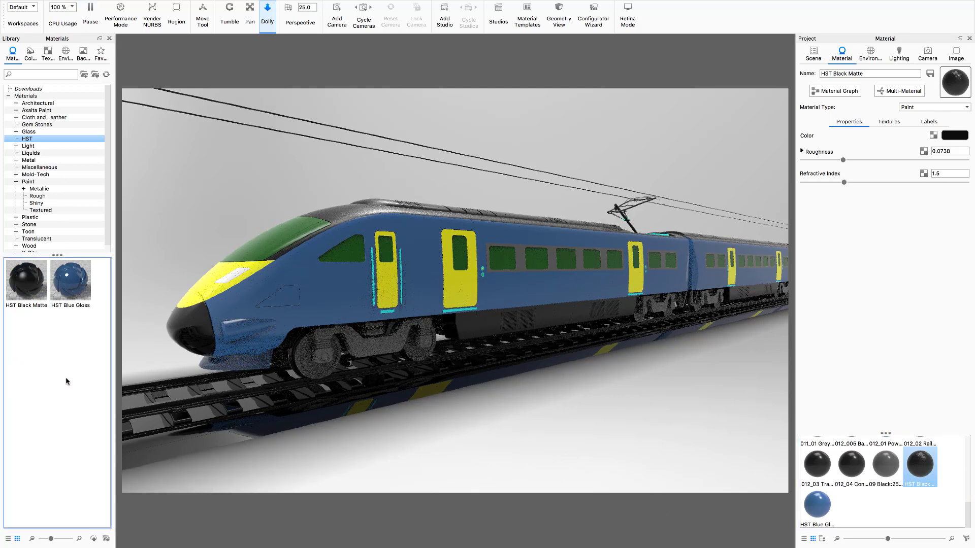
pyautogui.click(813, 53)
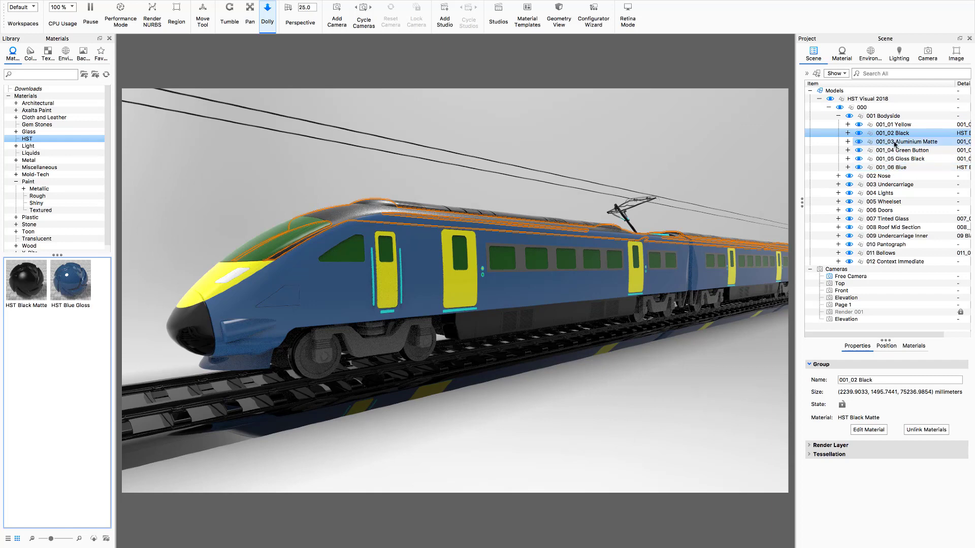
# - Expand the 002 Nose and 003 Undercarriage groups, and look through the materials in the HST library folder
pyautogui.click(838, 176)
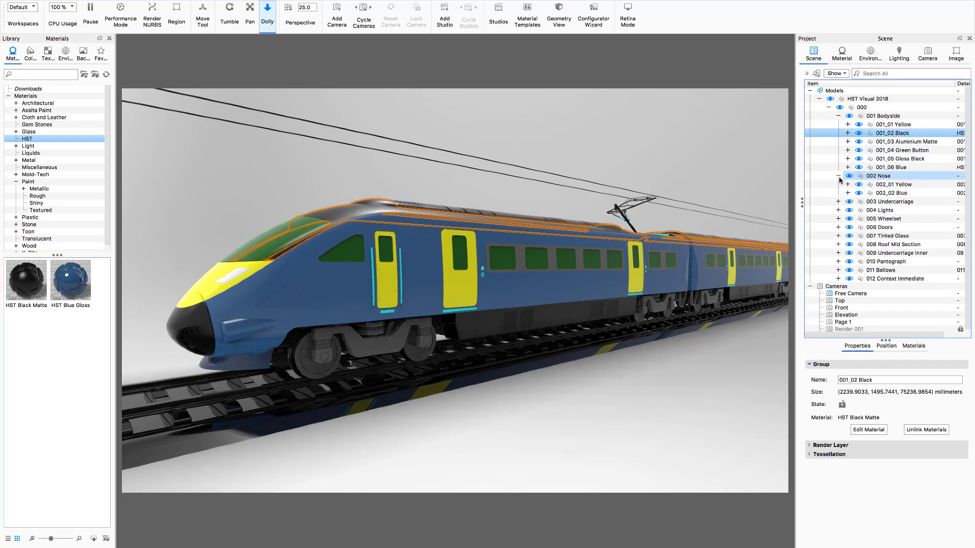
pyautogui.click(838, 202)
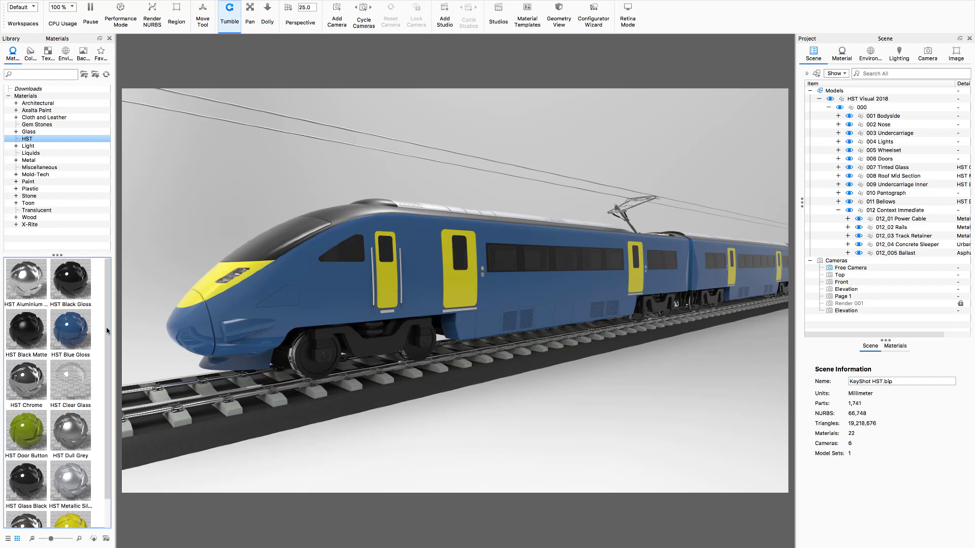
pyautogui.scroll(-2, 106, 327)
pyautogui.scroll(2, 111, 356)
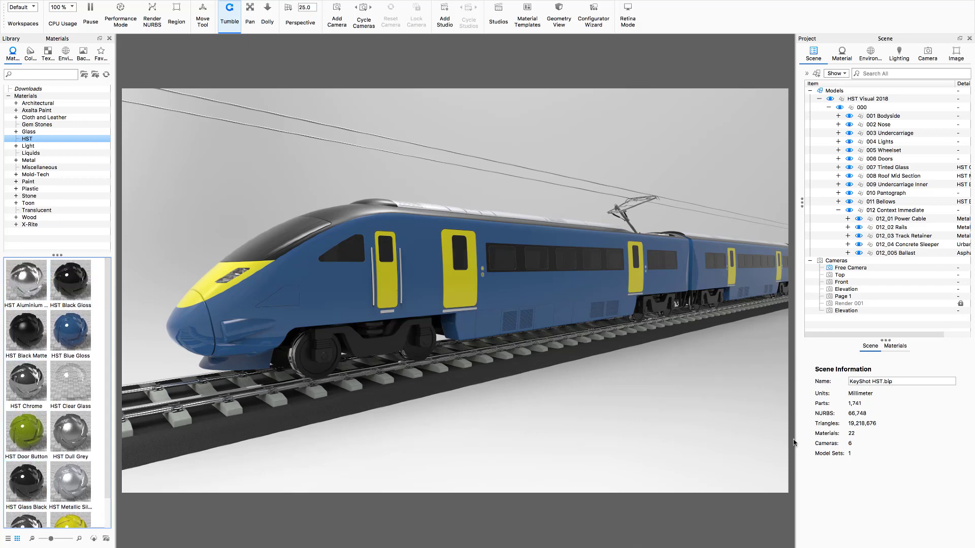
pyautogui.click(959, 272)
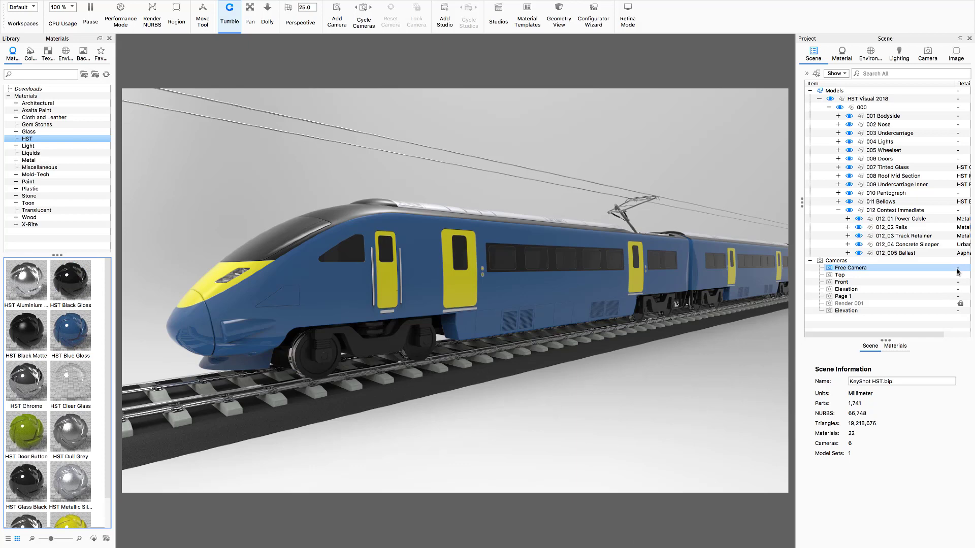
# - Show the scene's materials as a list and link HST Black Matte with its #2, #3 and #4 duplicates
pyautogui.click(895, 347)
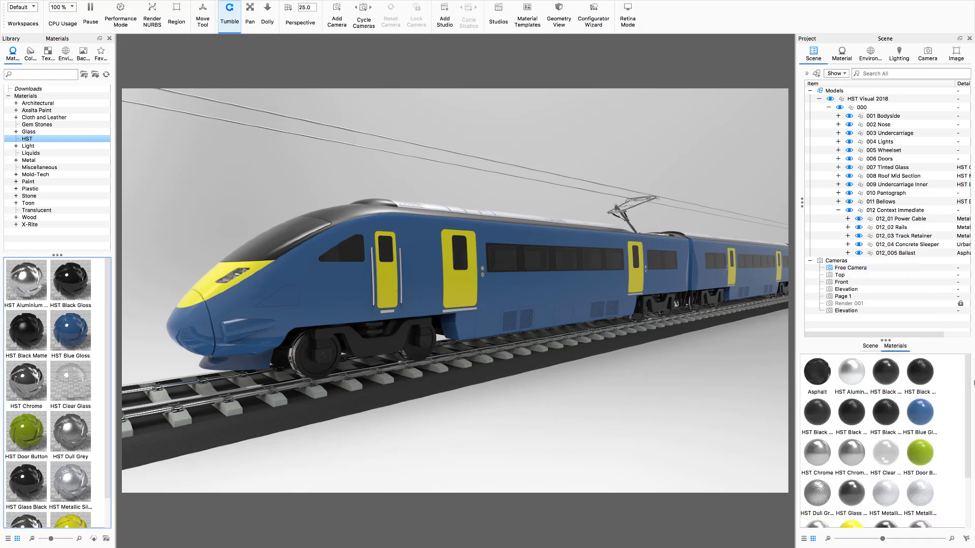
pyautogui.scroll(-2, 967, 418)
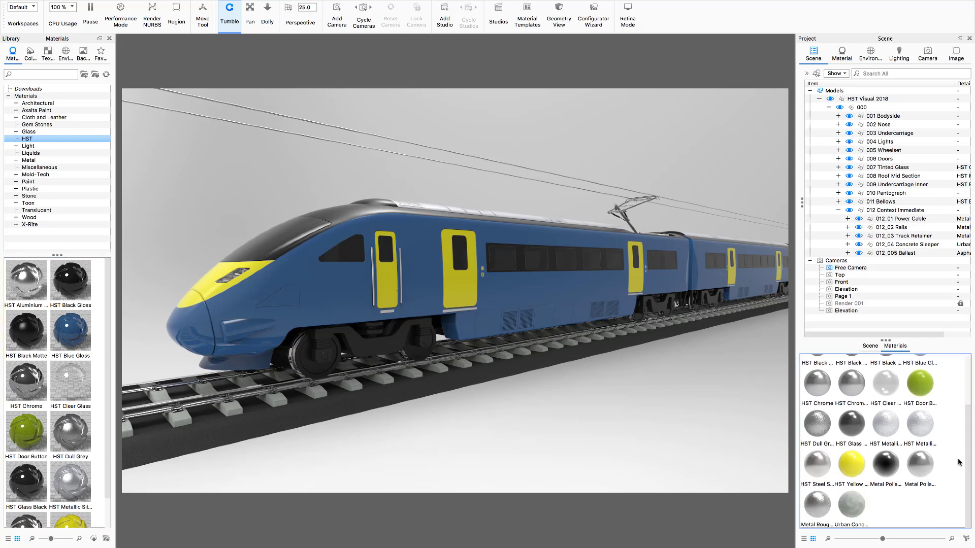
pyautogui.click(804, 539)
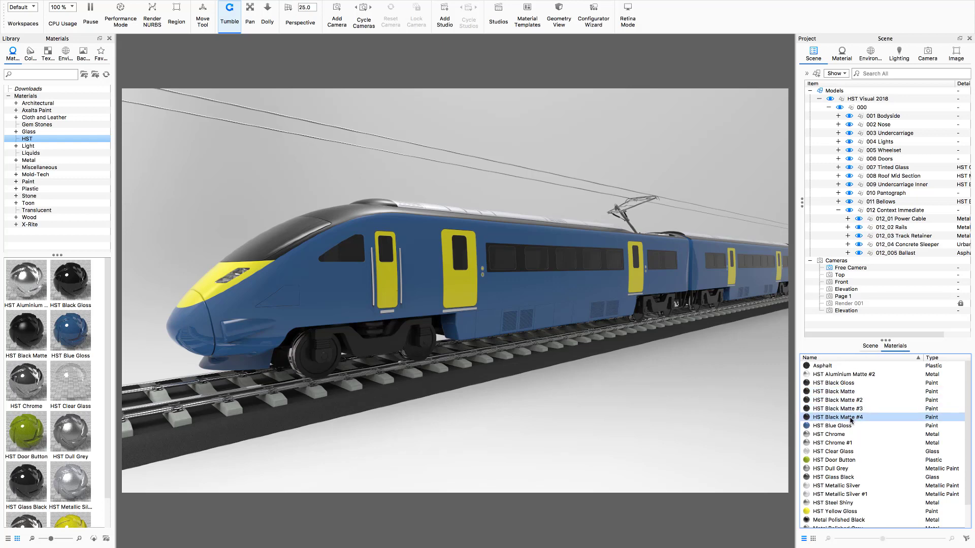
pyautogui.click(848, 393)
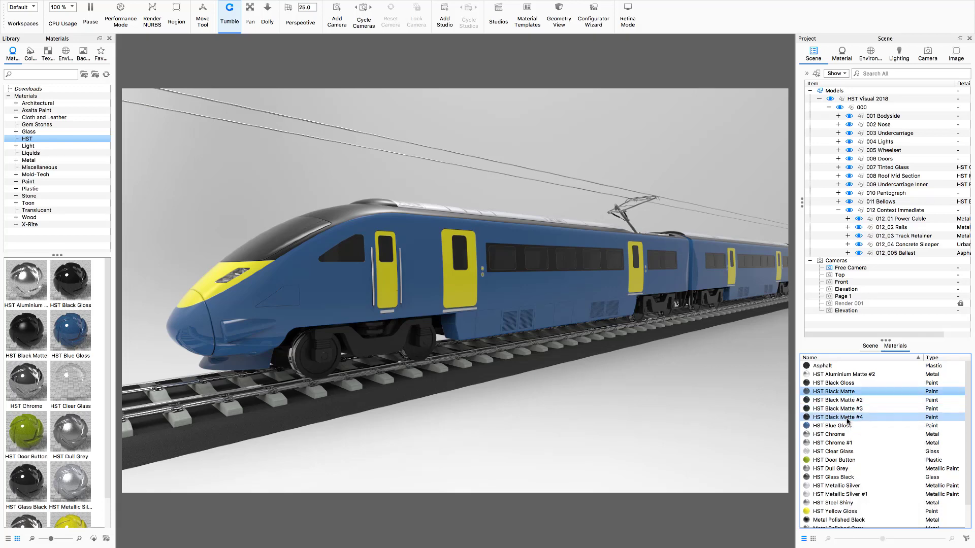
pyautogui.keyDown('shift'); pyautogui.click(847, 418); pyautogui.keyUp('shift')
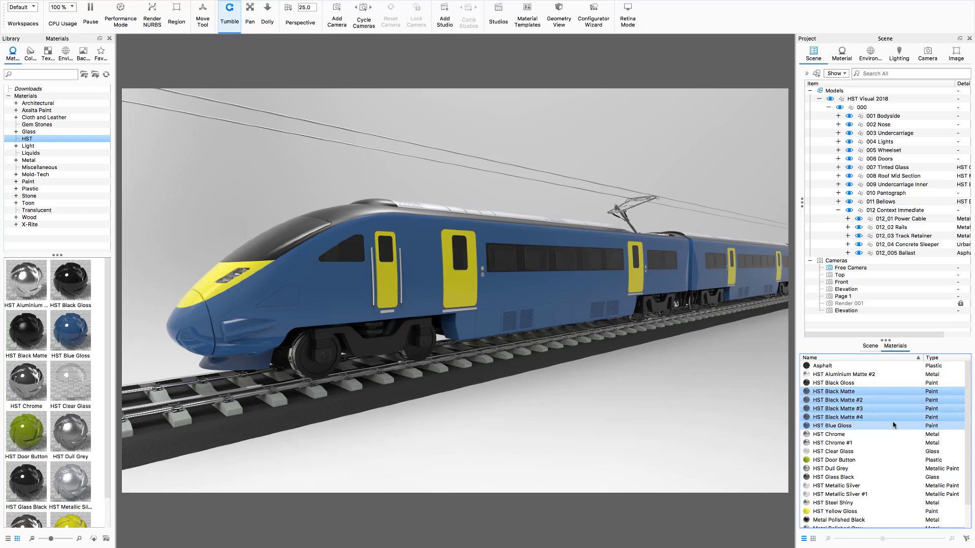
pyautogui.rightClick(863, 411)
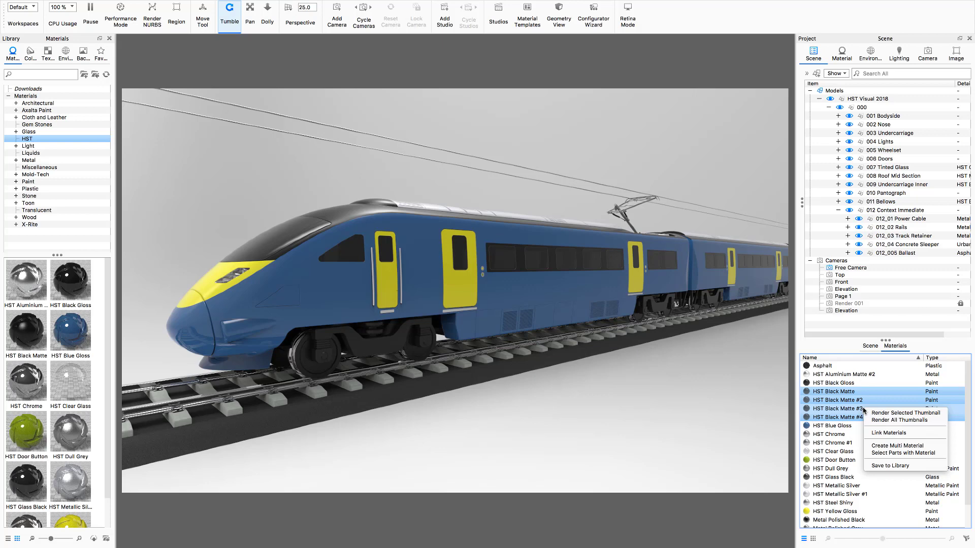
pyautogui.click(887, 433)
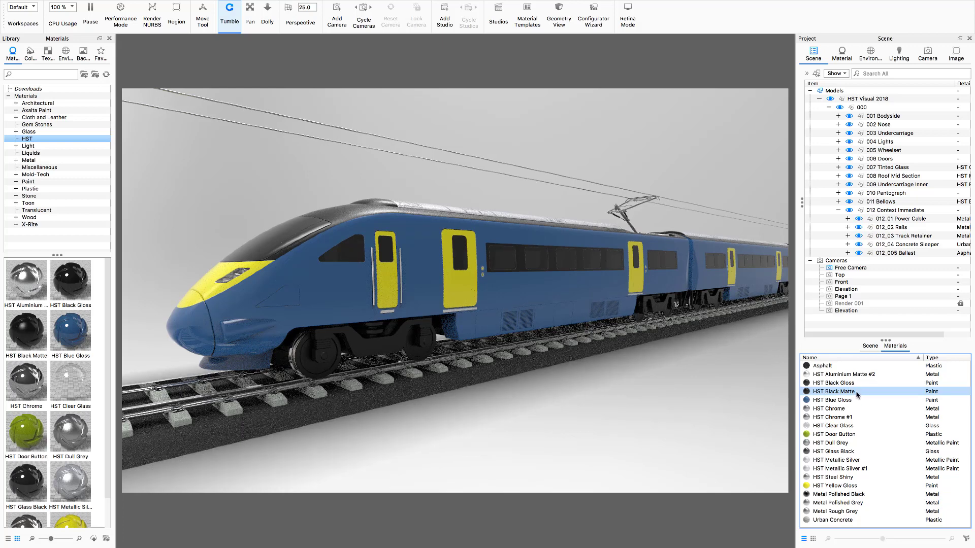
# - Link the HST Chrome and HST Chrome #1 materials in the scene's material list
pyautogui.click(846, 428)
pyautogui.click(842, 418)
pyautogui.click(838, 410)
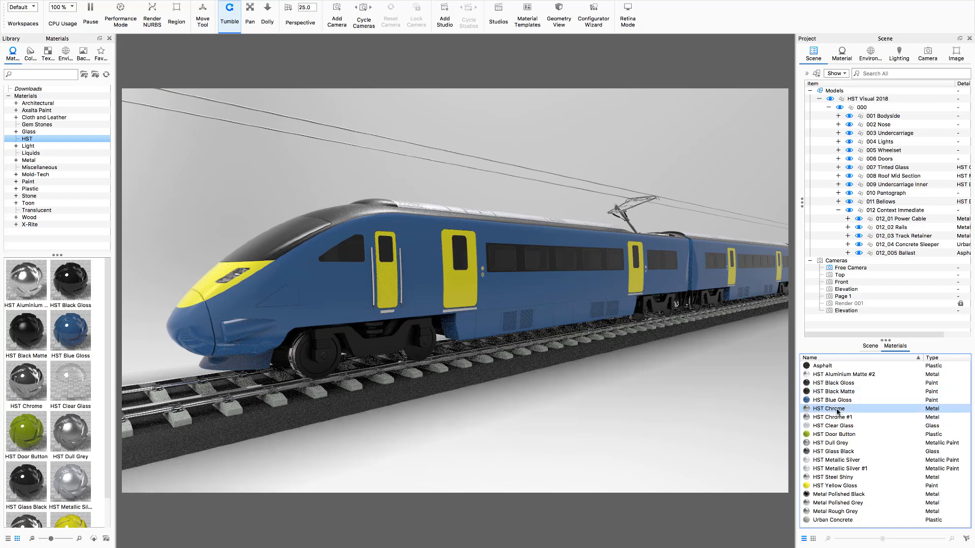
pyautogui.keyDown('shift'); pyautogui.click(838, 416); pyautogui.keyUp('shift')
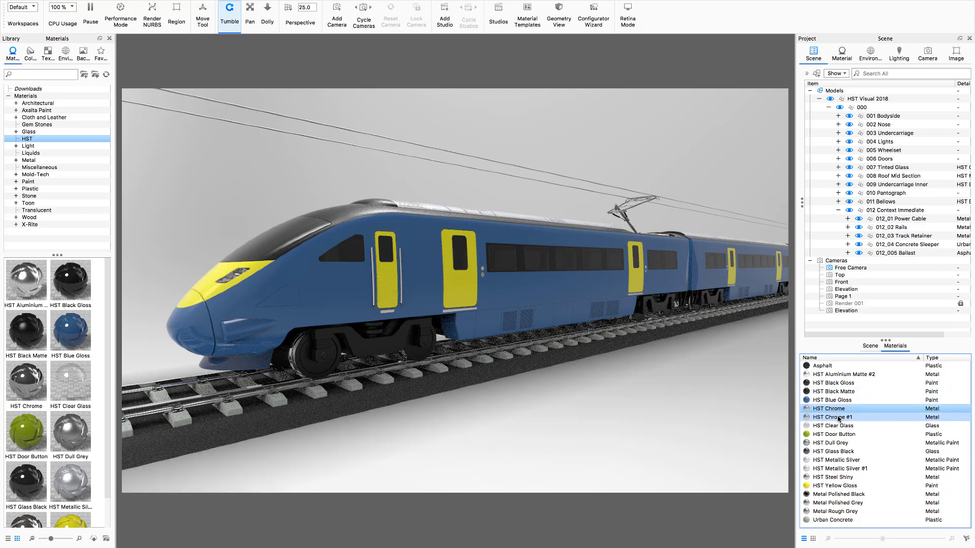
pyautogui.rightClick(839, 418)
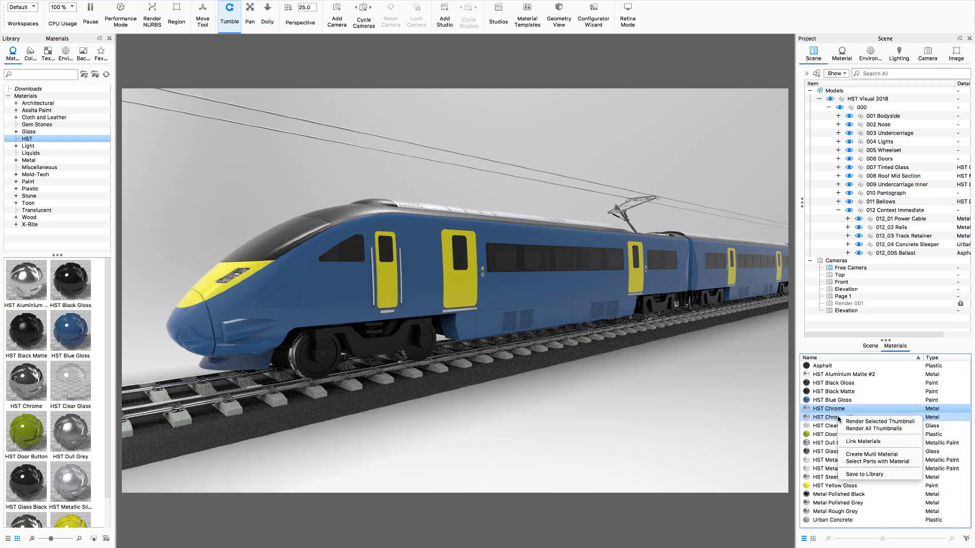
pyautogui.click(863, 442)
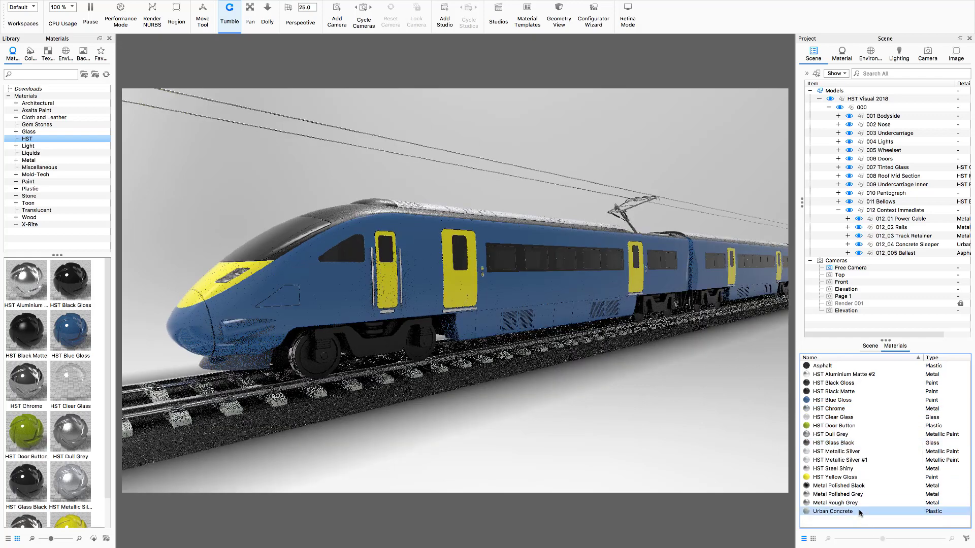
# - Link the HST Metallic Silver and HST Metallic Silver #1 materials in the scene's material list
pyautogui.moveTo(857, 456); pyautogui.dragTo(857, 461)
pyautogui.rightClick(857, 461)
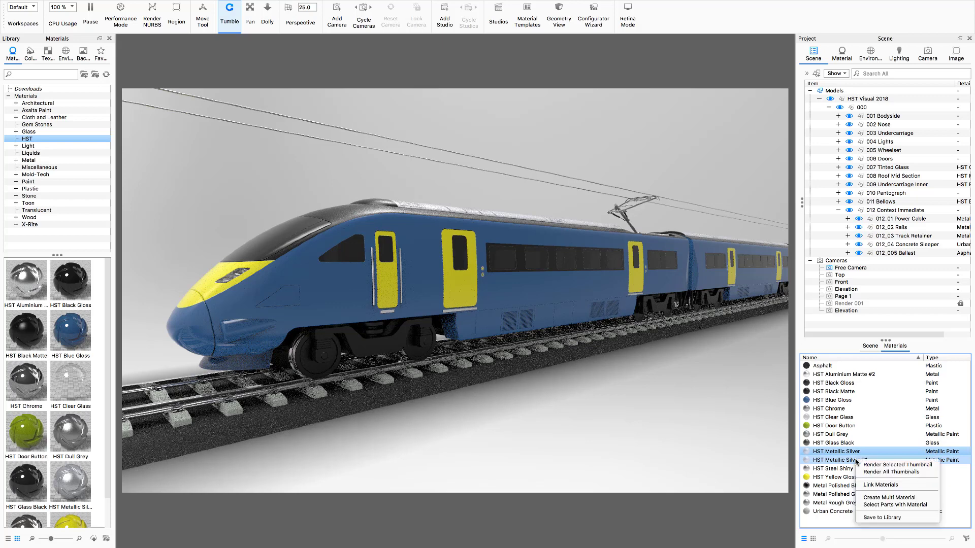
pyautogui.click(875, 486)
pyautogui.click(855, 503)
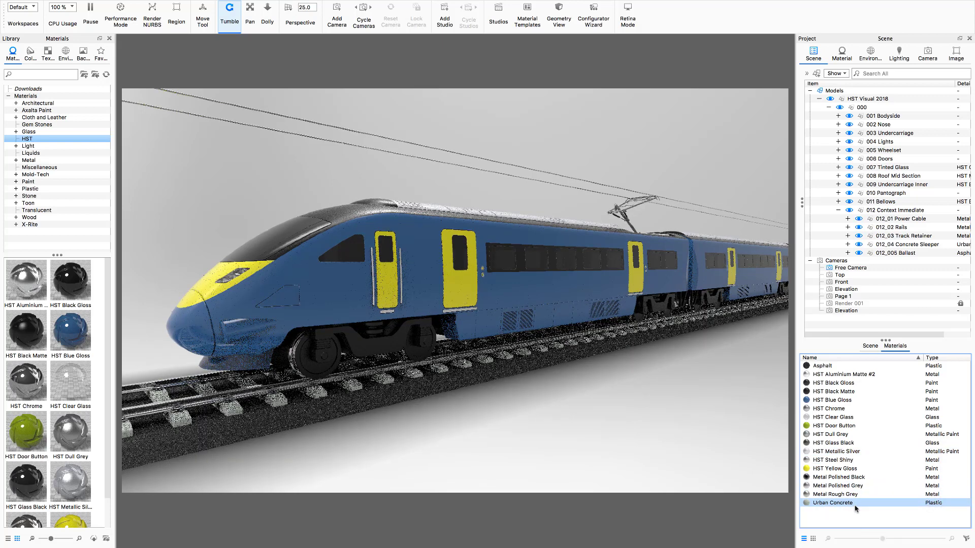
# - Rename the HST Aluminium Matte #2 material as HST Aluminium Matte and return to the scene's material list
pyautogui.moveTo(856, 508); pyautogui.dragTo(869, 375)
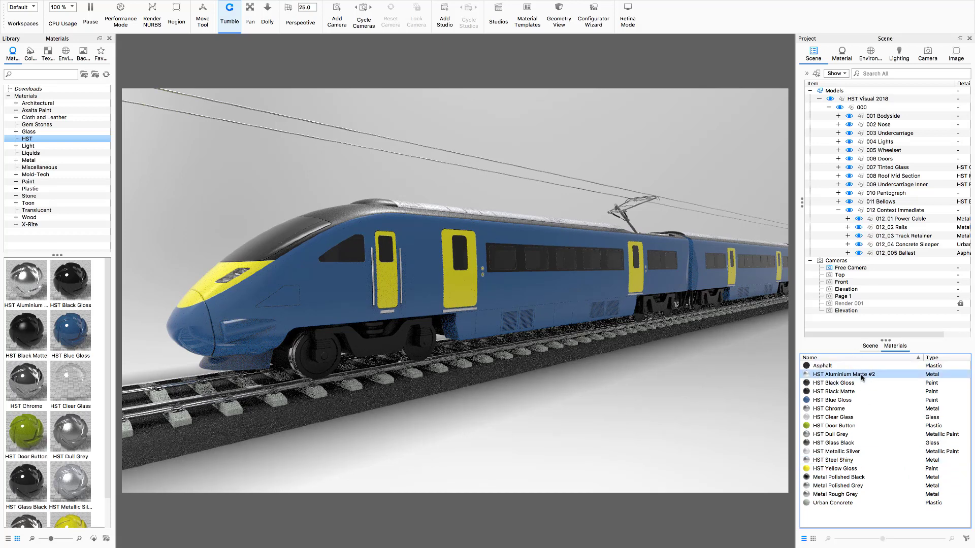
pyautogui.doubleClick(873, 376)
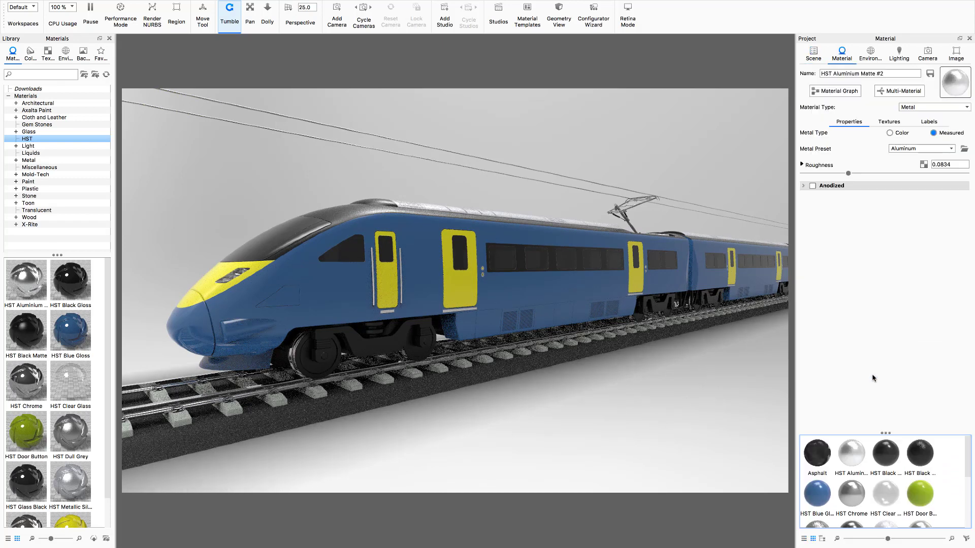
pyautogui.click(890, 74)
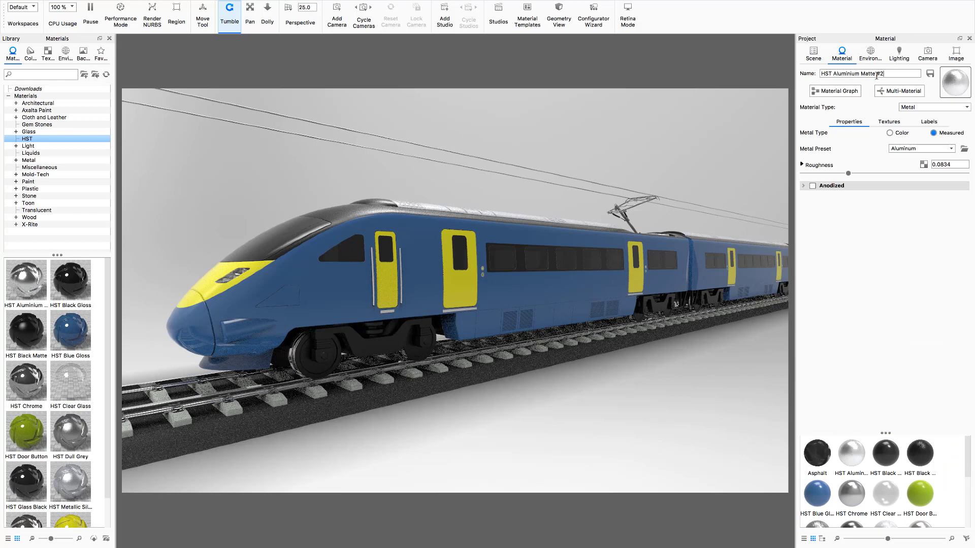
pyautogui.moveTo(878, 74); pyautogui.dragTo(910, 74)
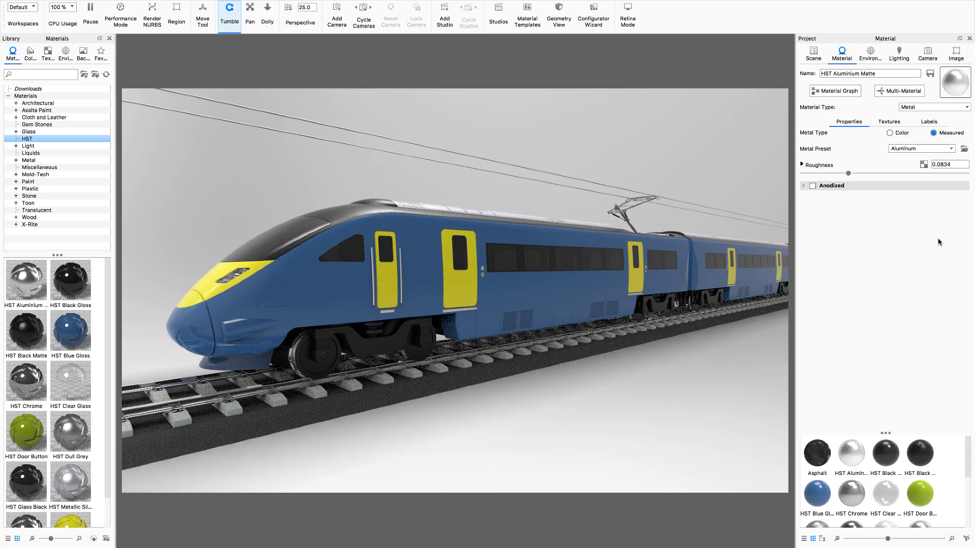
pyautogui.click(812, 54)
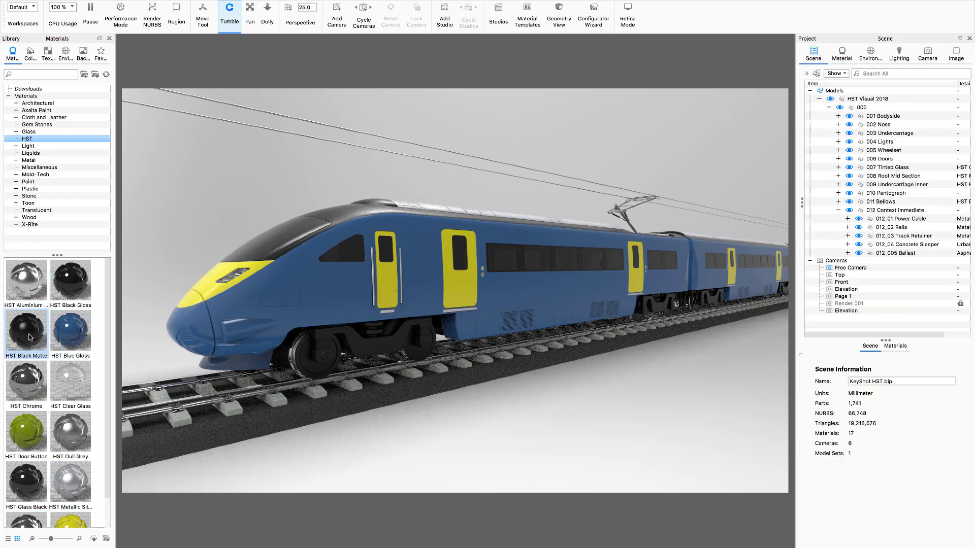
pyautogui.click(896, 346)
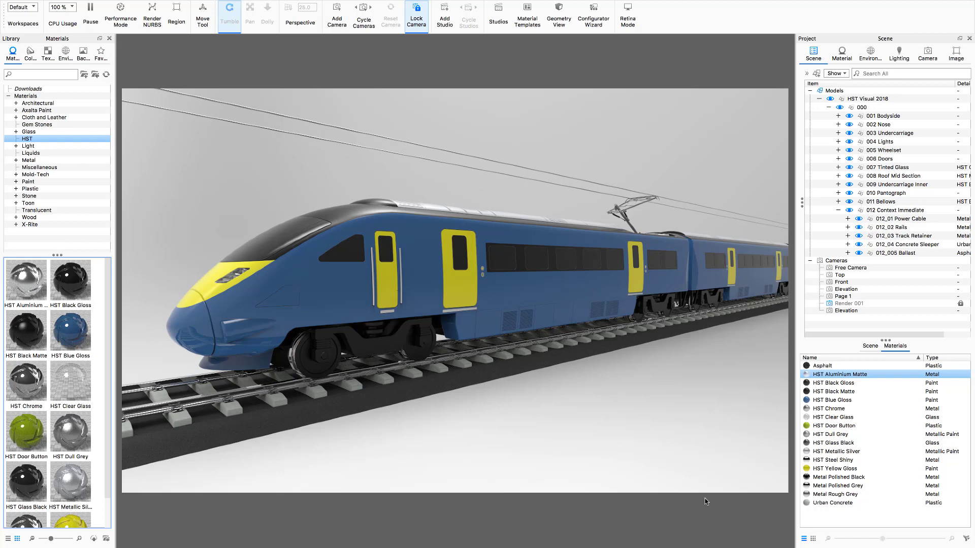
# - Set the lighting preset to Product and apply the Overhead Array 4K environment from the Studio Panels to the scene
pyautogui.click(900, 54)
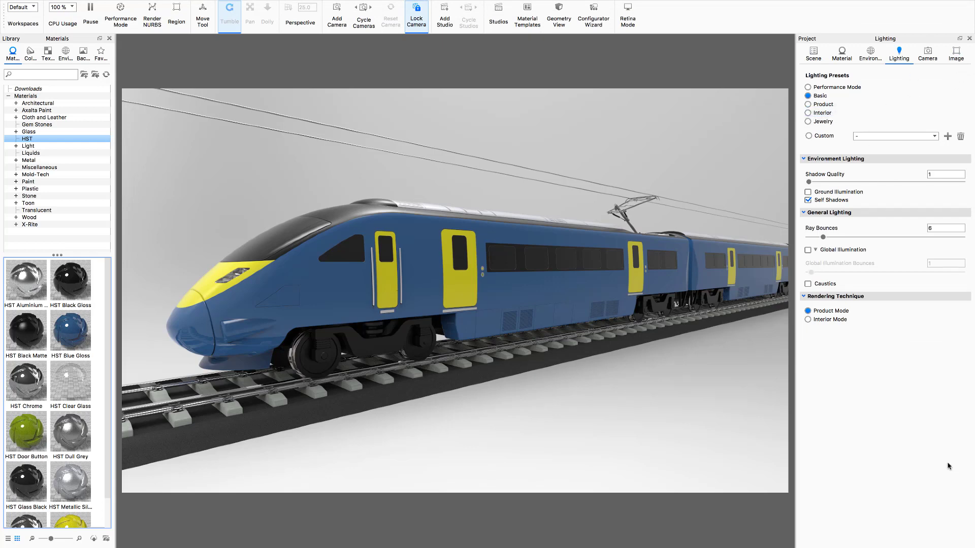
pyautogui.click(808, 104)
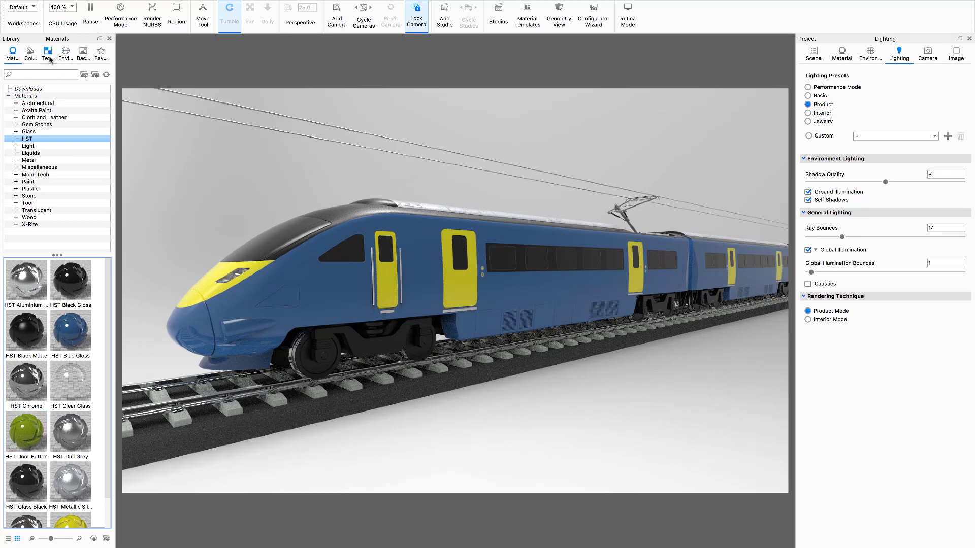
pyautogui.click(65, 53)
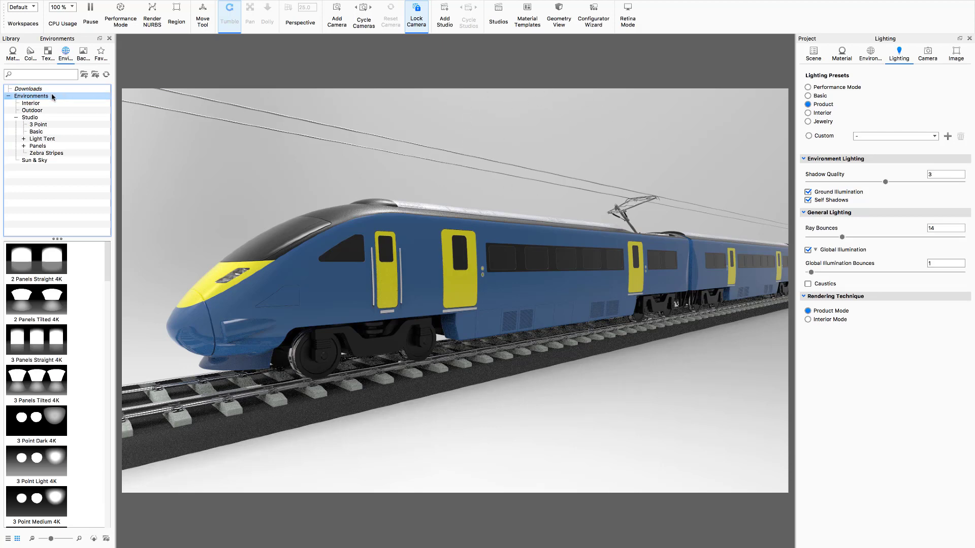
pyautogui.click(38, 147)
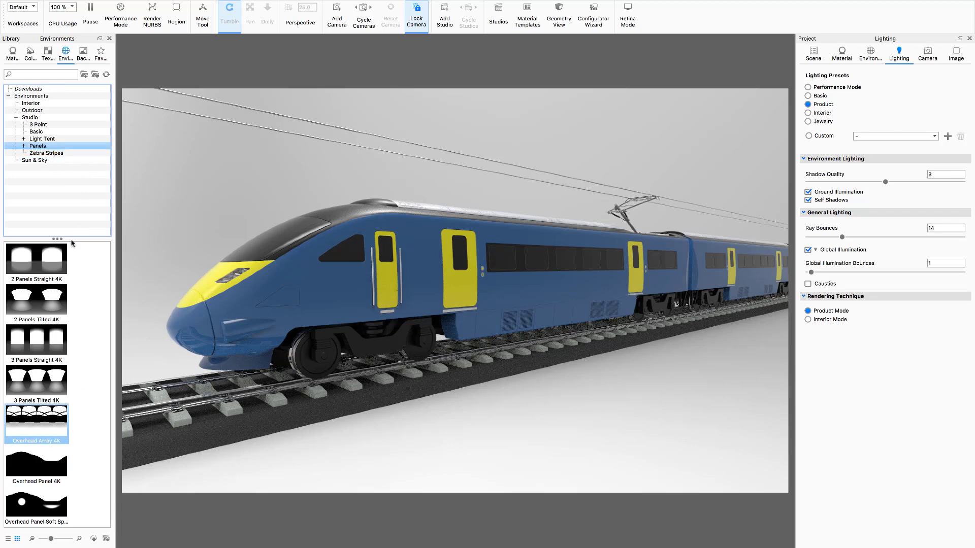
pyautogui.click(37, 429)
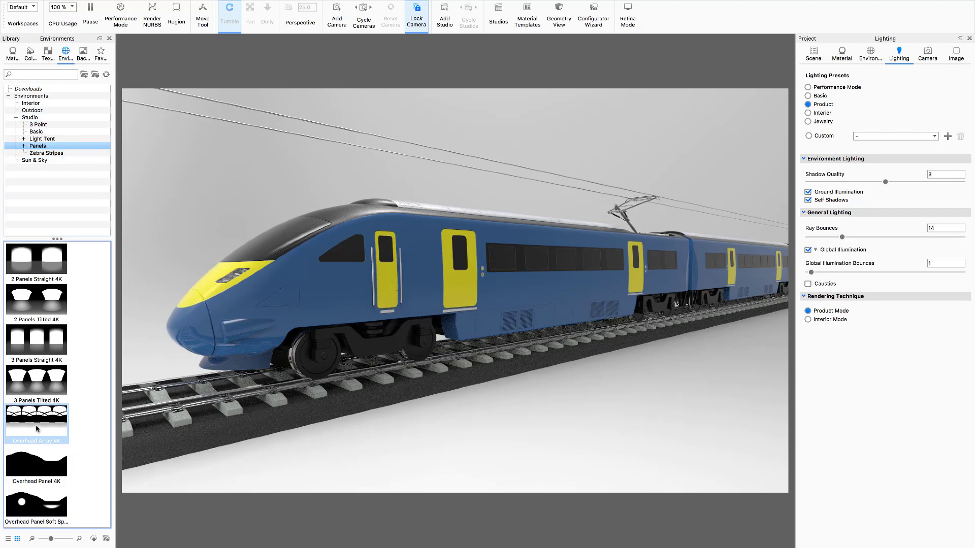
pyautogui.moveTo(37, 429); pyautogui.dragTo(682, 416)
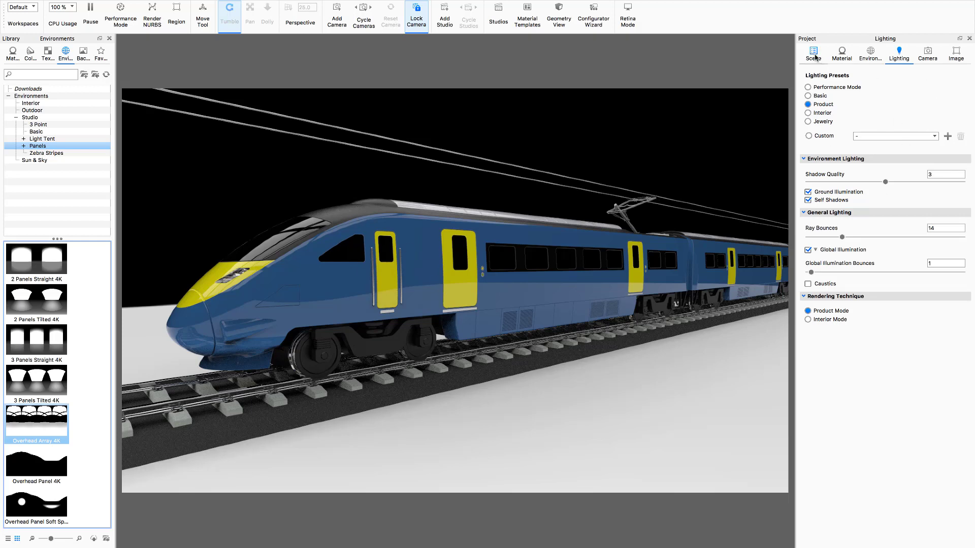
# - Switch to the Free Camera and examine the train's windscreen, roof and front side window close up
pyautogui.click(927, 53)
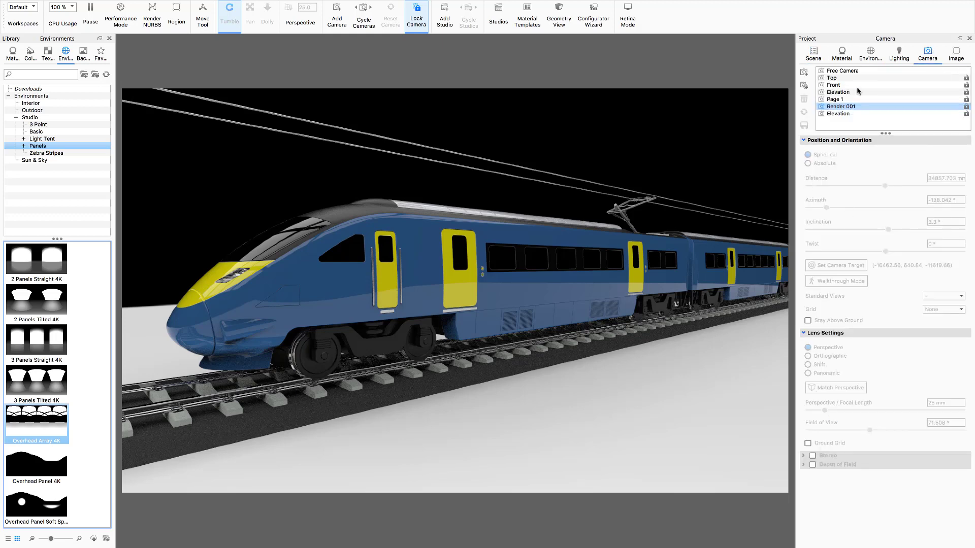
pyautogui.click(855, 72)
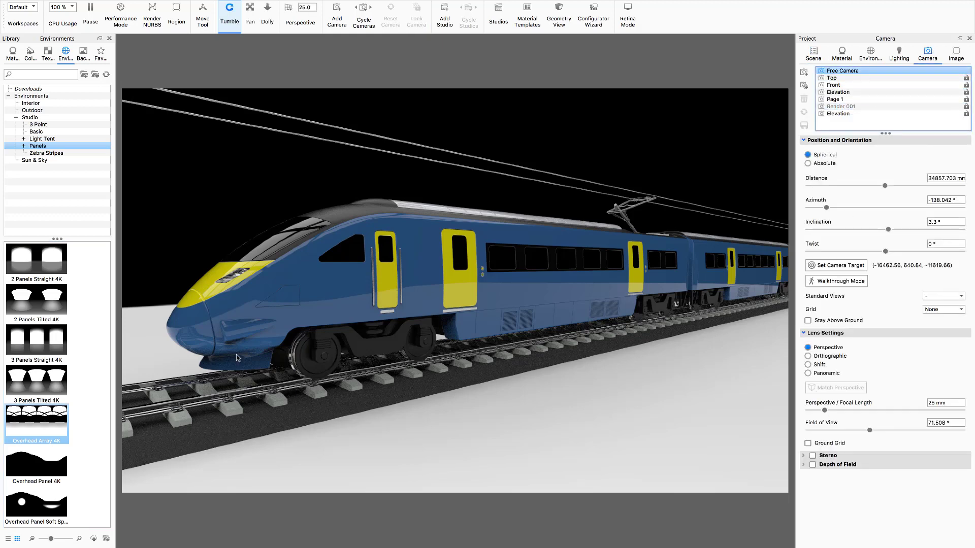
pyautogui.moveTo(299, 295); pyautogui.dragTo(541, 202, button='middle')
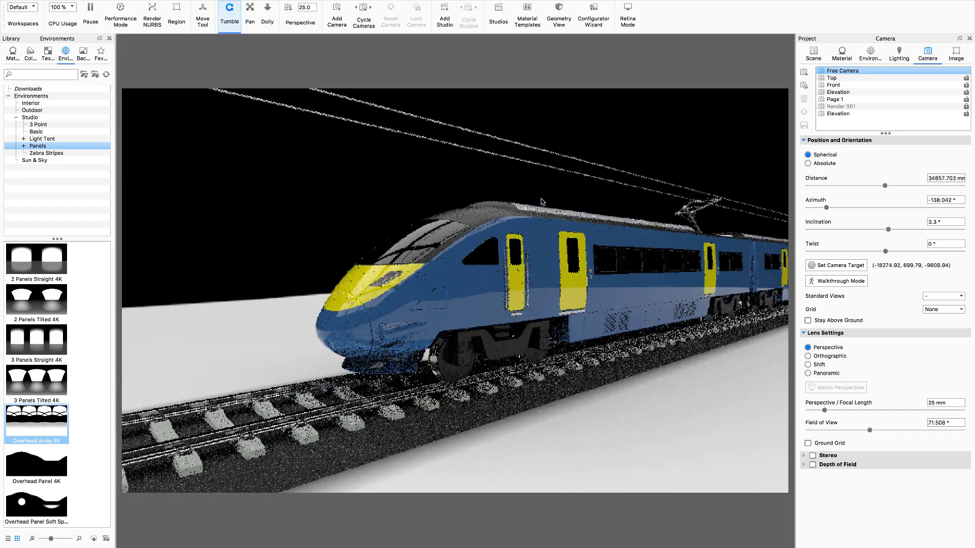
pyautogui.scroll(2, 541, 202)
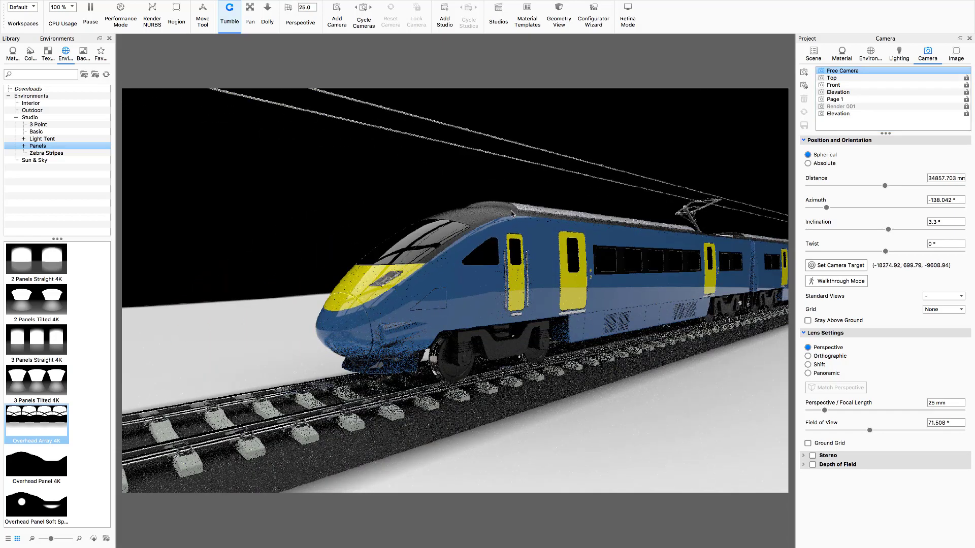
pyautogui.scroll(-3, 513, 196)
pyautogui.scroll(5, 485, 186)
pyautogui.moveTo(485, 187); pyautogui.dragTo(533, 249, button='middle')
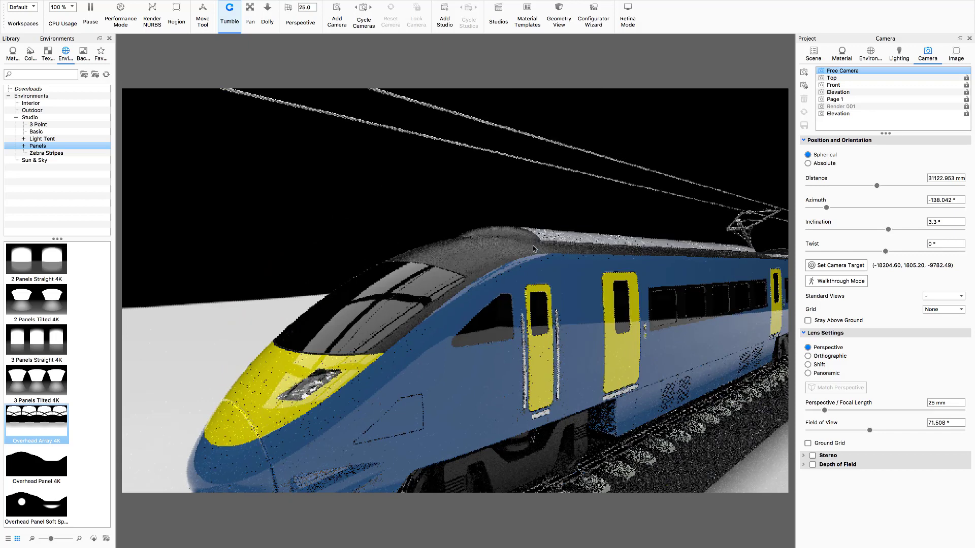
pyautogui.scroll(3, 534, 249)
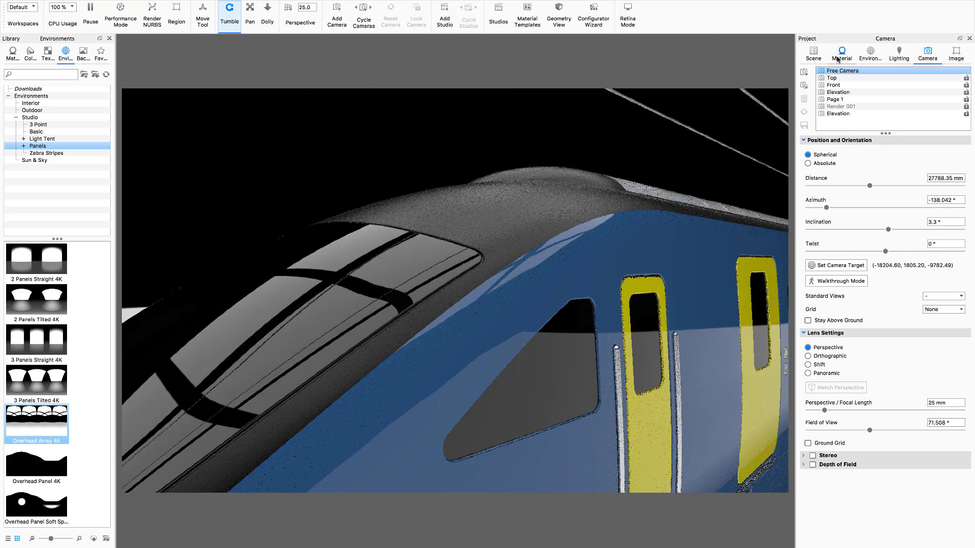
# - Lower the HST Black Matte material's roughness to 0.0225 so the roof and nose paint look glossier
pyautogui.click(814, 52)
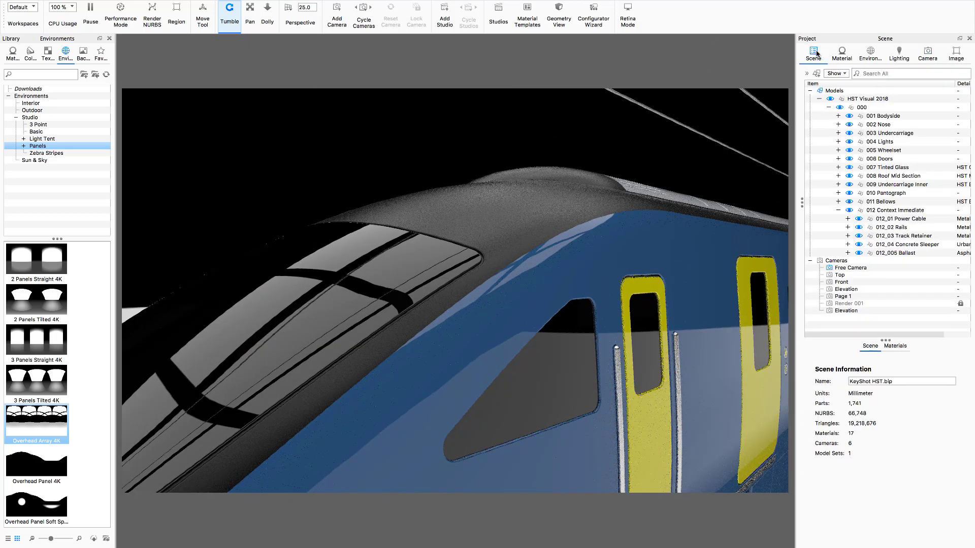
pyautogui.click(843, 54)
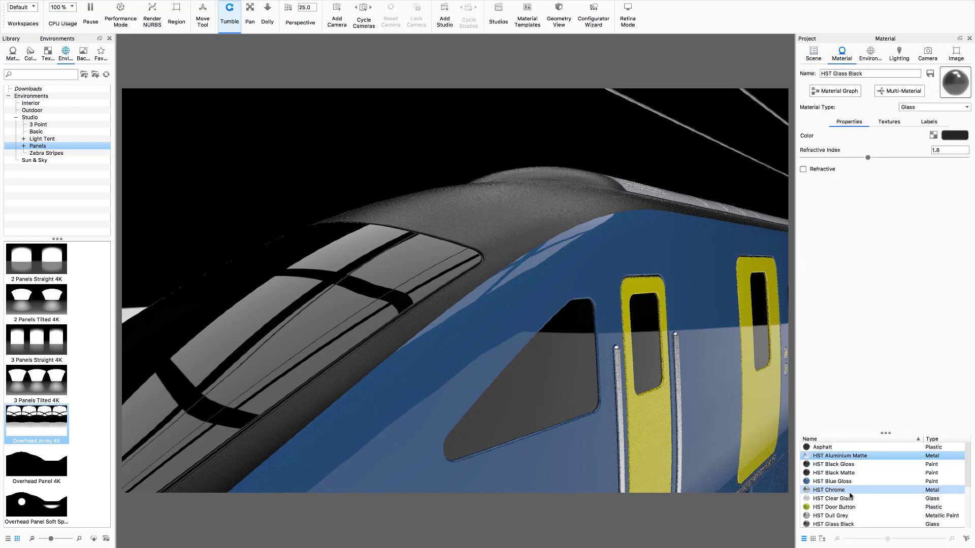
pyautogui.click(853, 472)
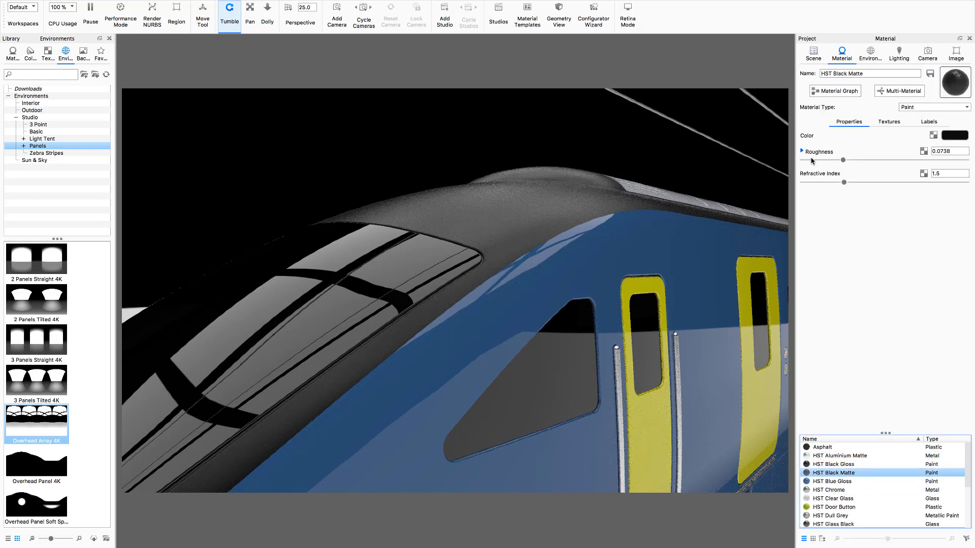
pyautogui.moveTo(842, 160); pyautogui.dragTo(821, 164)
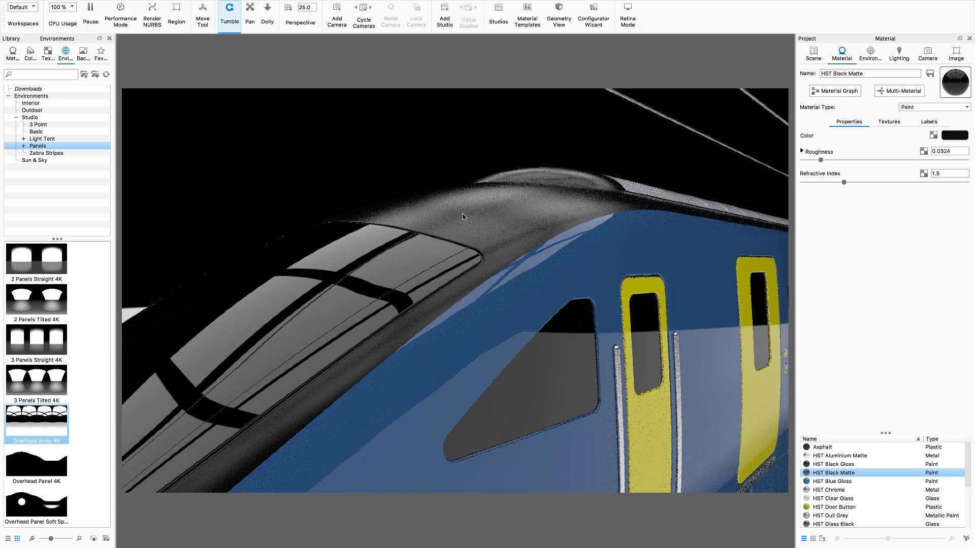
pyautogui.moveTo(821, 160); pyautogui.dragTo(816, 162)
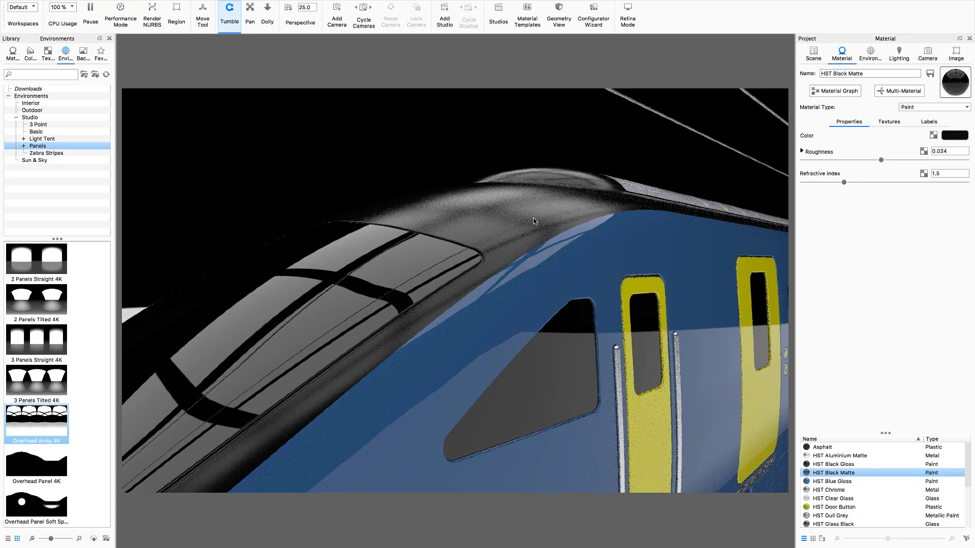
pyautogui.click(882, 161)
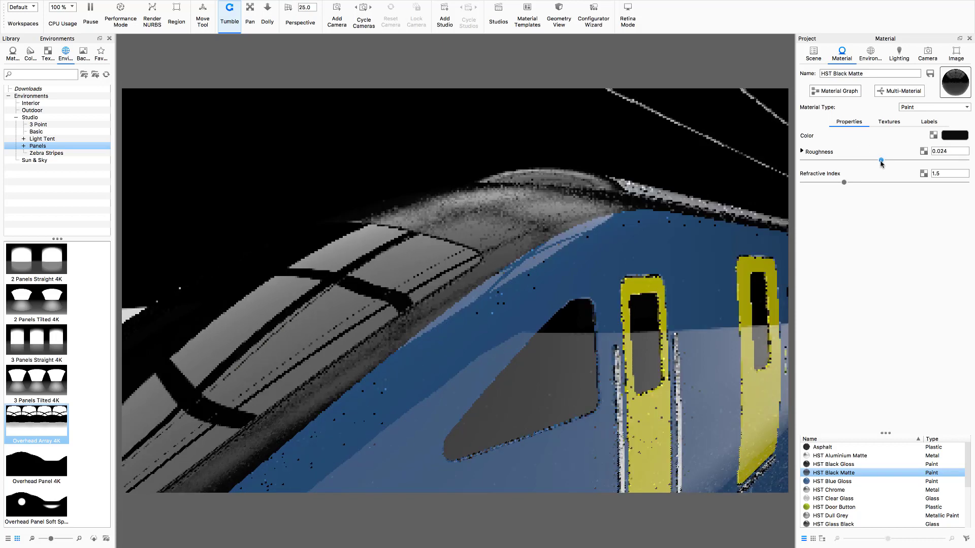
pyautogui.moveTo(882, 163); pyautogui.dragTo(880, 163)
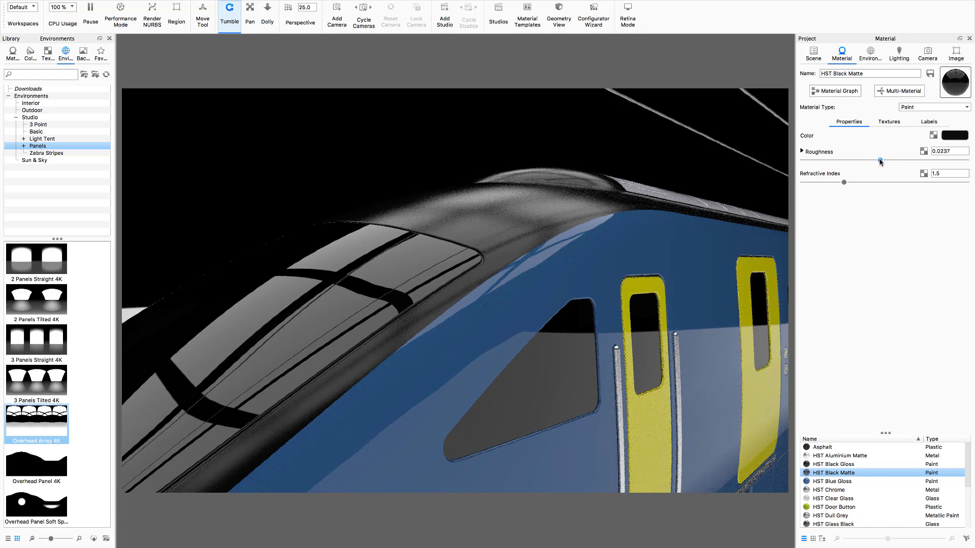
pyautogui.moveTo(880, 161); pyautogui.dragTo(876, 162)
# - Check the samples setting under the HST Black Matte roughness and collapse it again
pyautogui.click(802, 151)
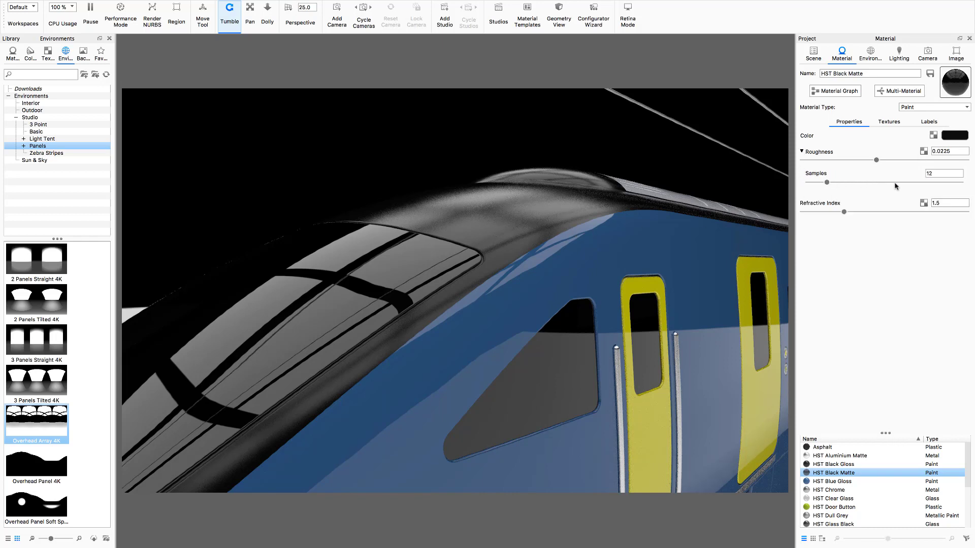
pyautogui.moveTo(896, 187)
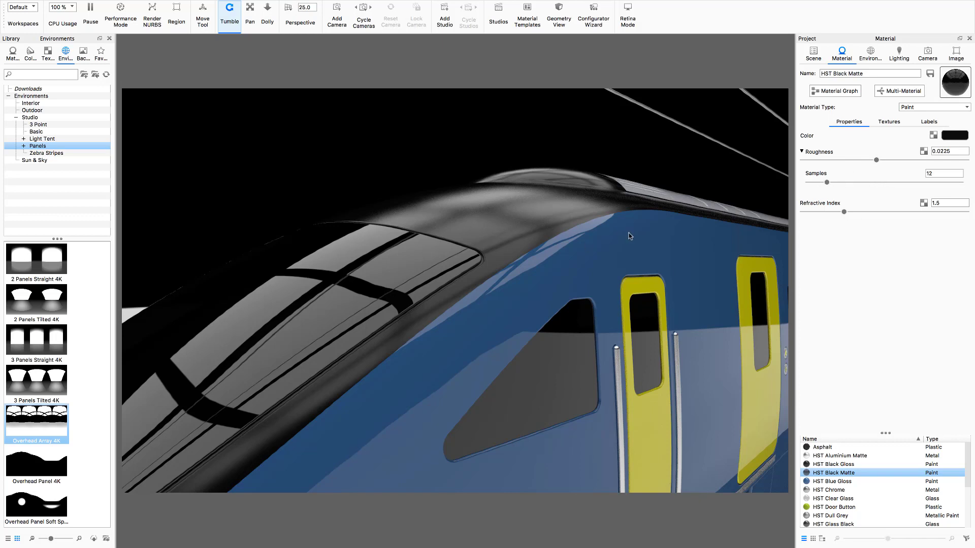
pyautogui.click(802, 152)
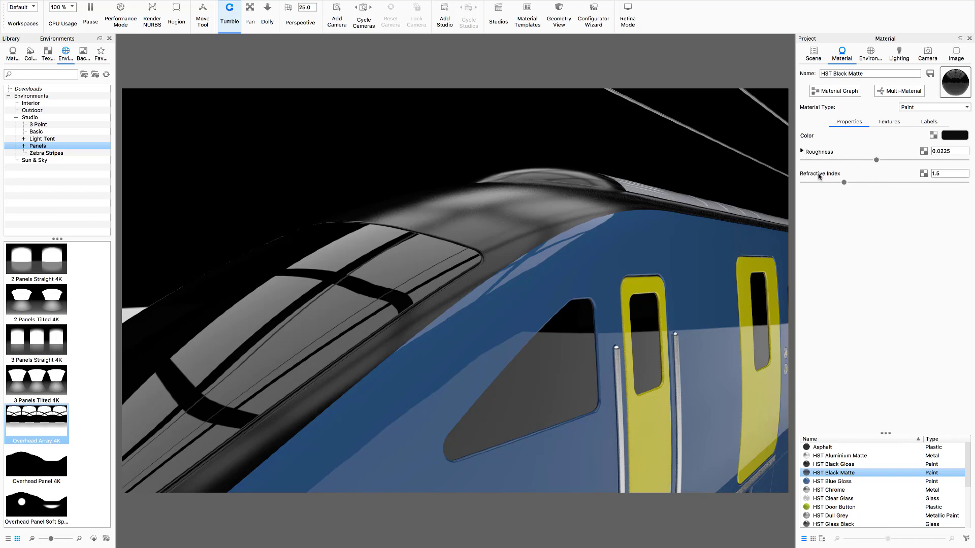
# - Switch the view to the Render 001 camera
pyautogui.click(927, 53)
pyautogui.click(869, 106)
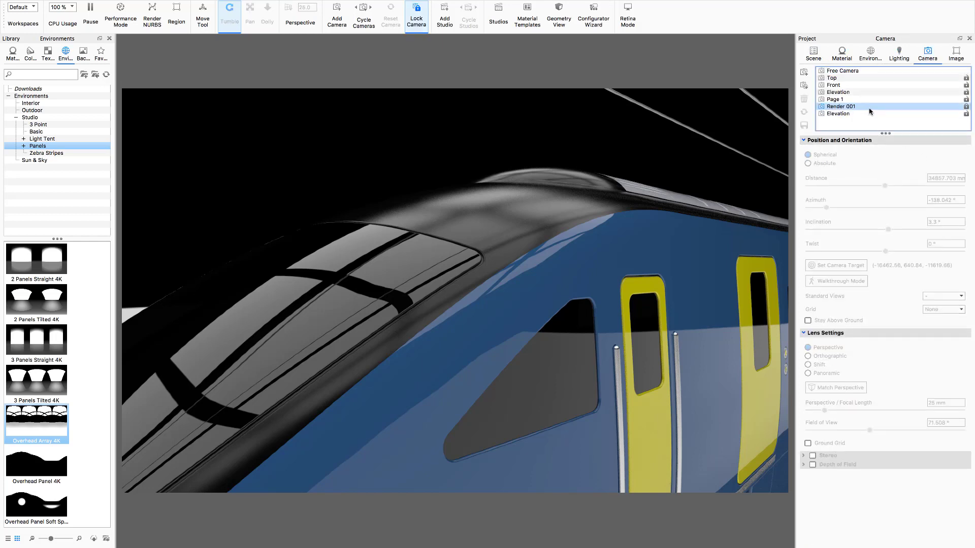
pyautogui.doubleClick(869, 108)
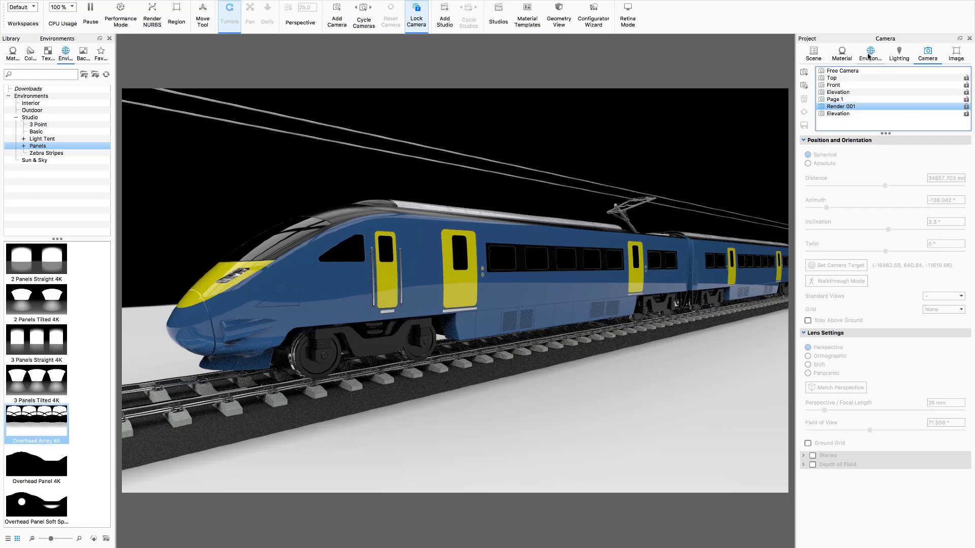
# - Set the environment's brightness to 1.086 and rotate the environment to 9°
pyautogui.click(870, 53)
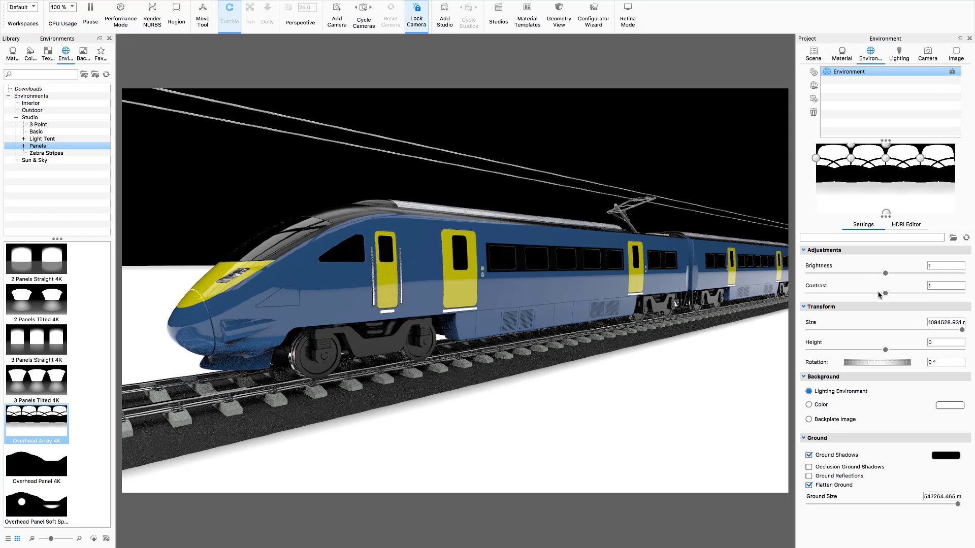
pyautogui.moveTo(885, 273); pyautogui.dragTo(891, 276)
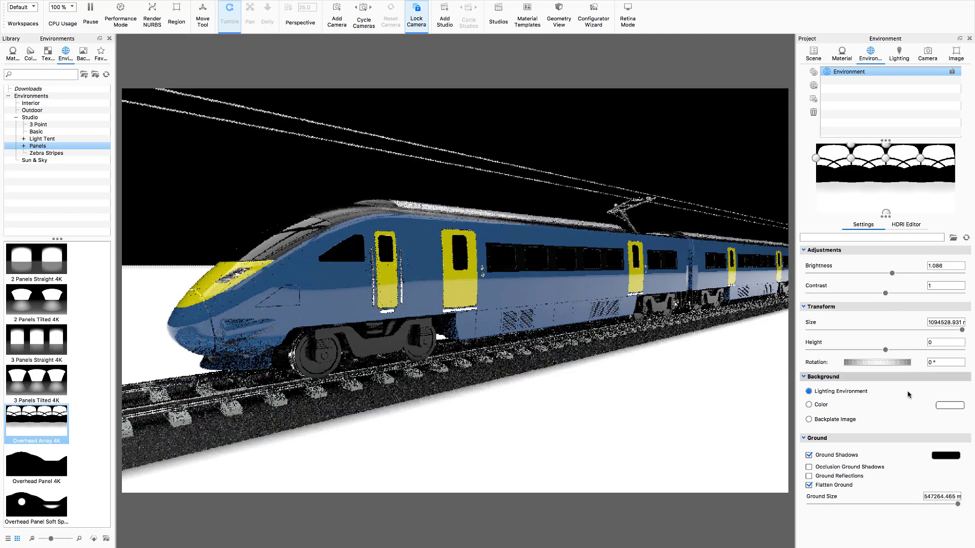
pyautogui.moveTo(859, 364)
pyautogui.mouseDown()
pyautogui.moveTo(884, 367)
pyautogui.moveTo(866, 364)
pyautogui.mouseUp()
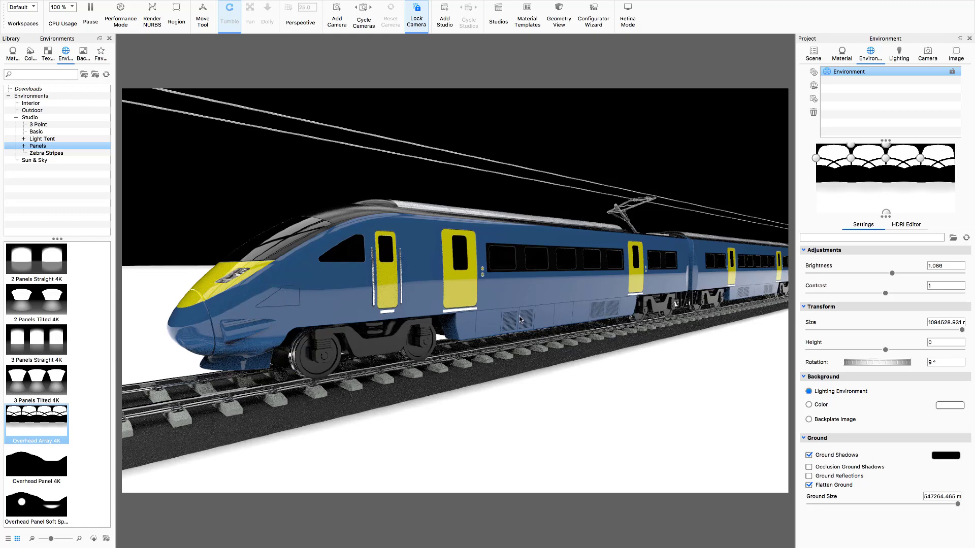
# - Expand the Rectangular Pins in the environment's HDRI Editor and test the lighting without the last Floor pin
pyautogui.click(916, 225)
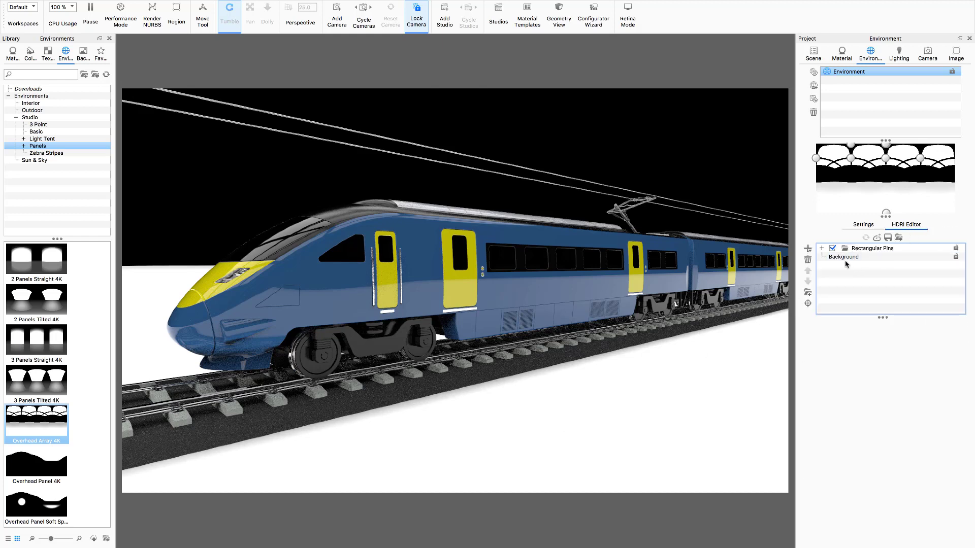
pyautogui.click(821, 250)
pyautogui.click(821, 250)
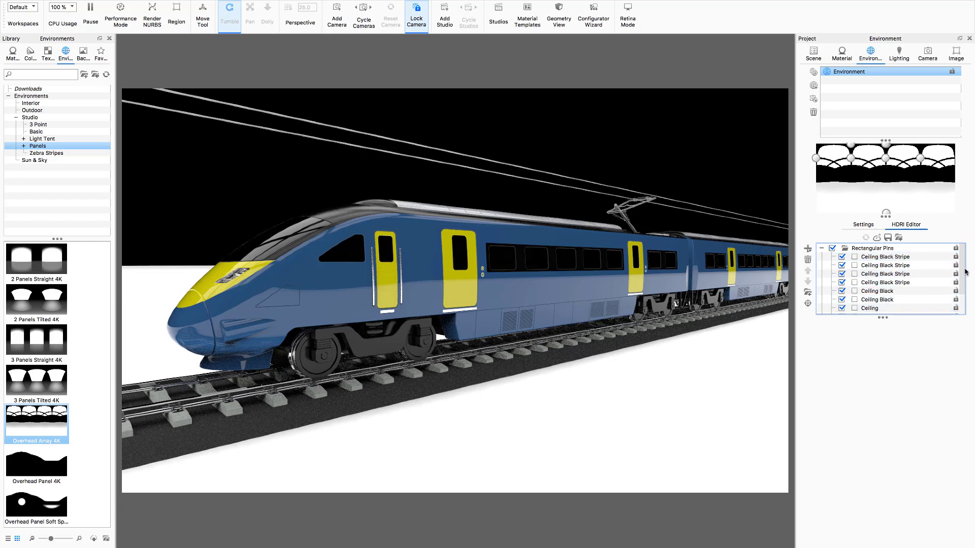
pyautogui.scroll(-1, 955, 283)
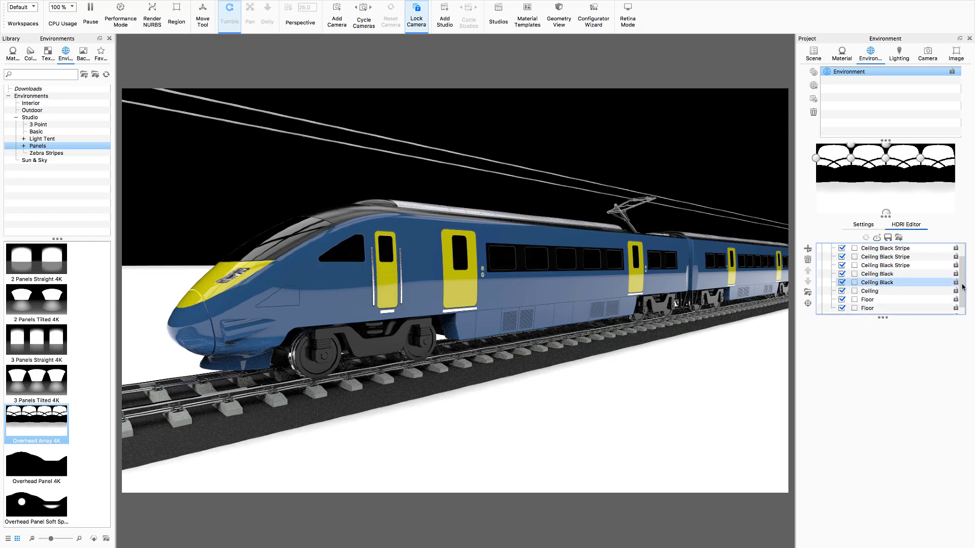
pyautogui.click(842, 309)
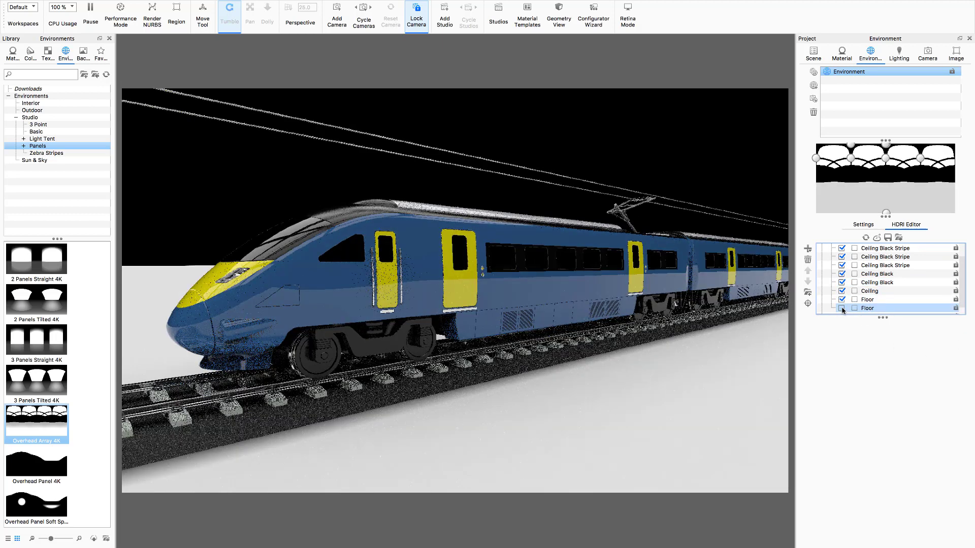
pyautogui.click(841, 308)
# - Toggle the two Floor pins to compare their lighting, ending with the upper Floor pin off and the lower one on
pyautogui.click(841, 300)
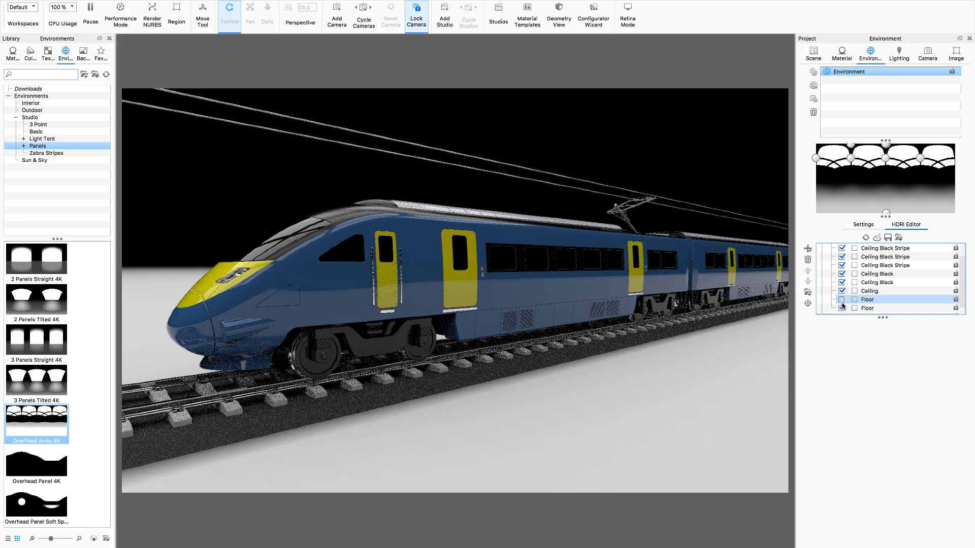
pyautogui.click(842, 305)
pyautogui.click(841, 304)
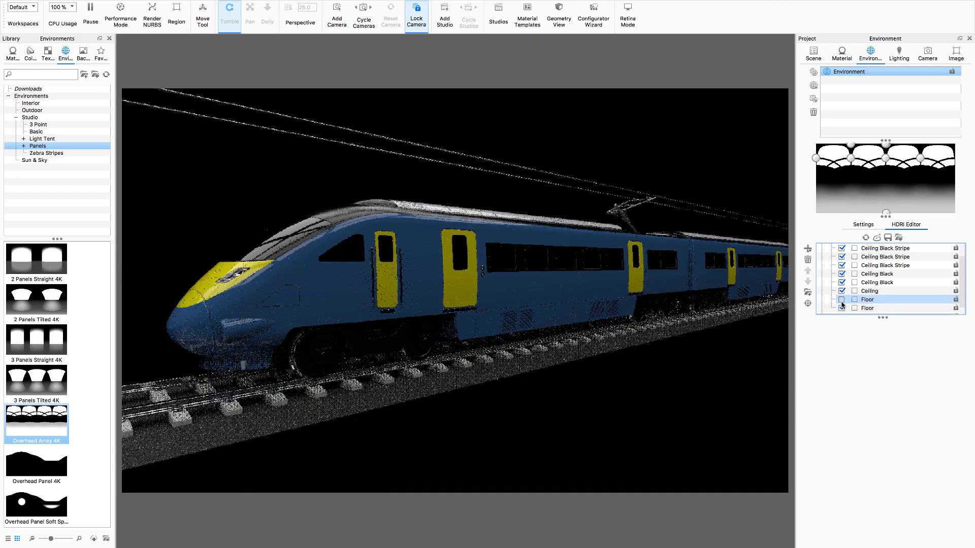
pyautogui.click(841, 301)
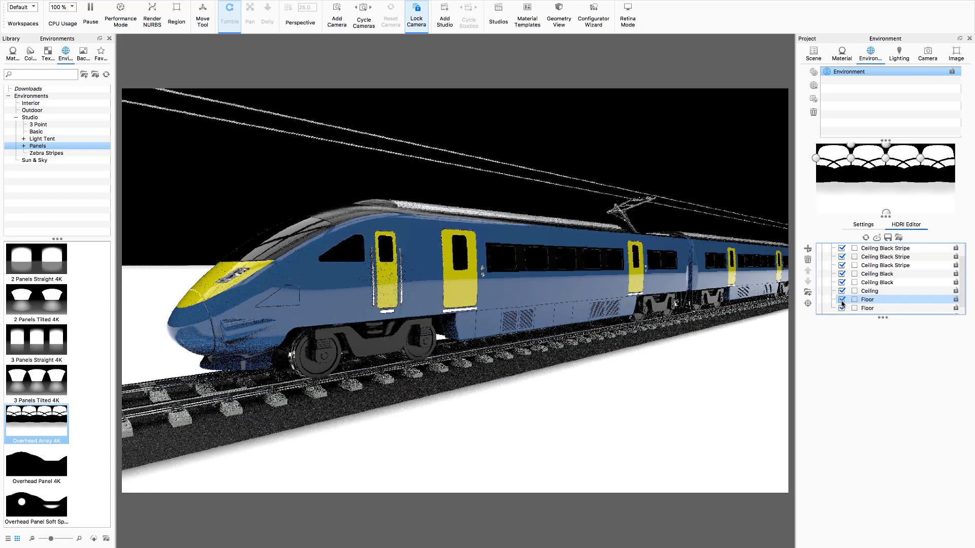
pyautogui.click(842, 301)
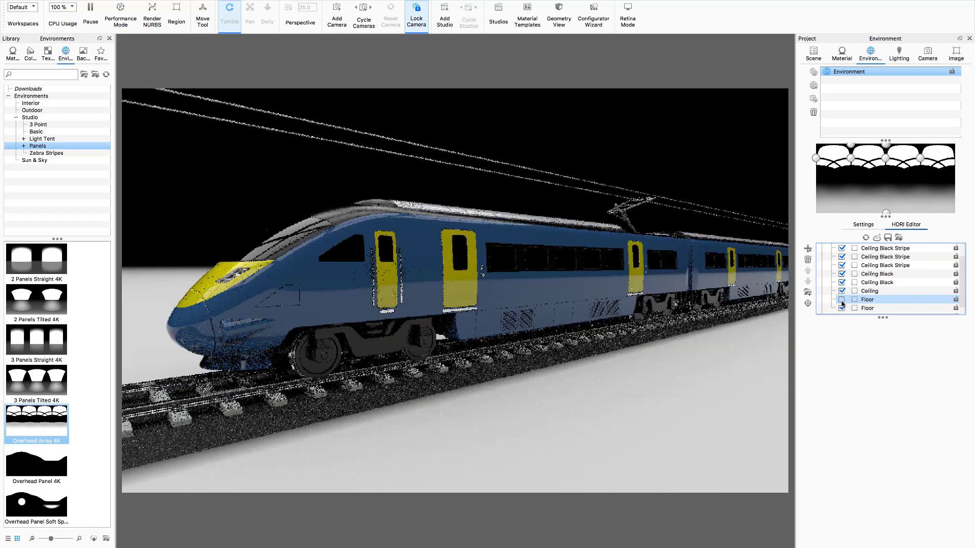
pyautogui.click(842, 301)
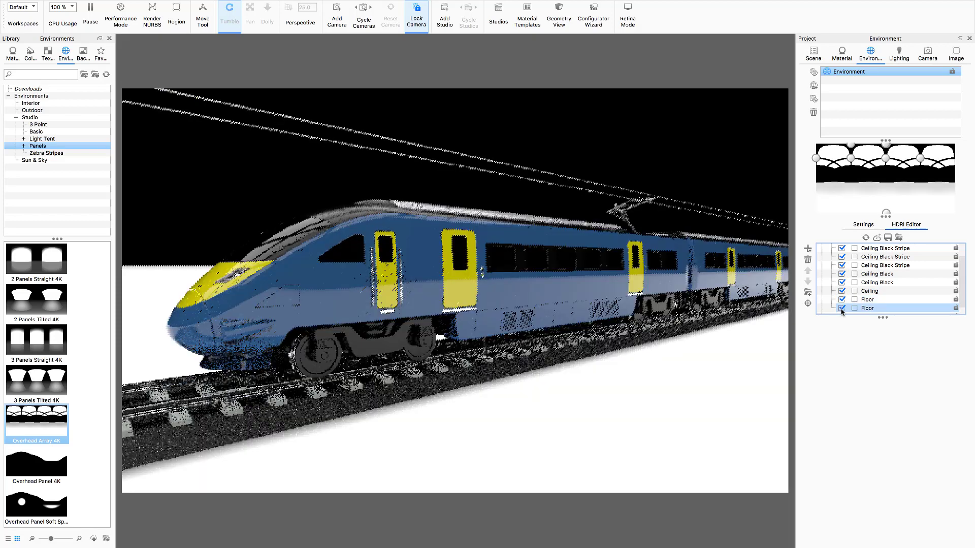
pyautogui.click(842, 308)
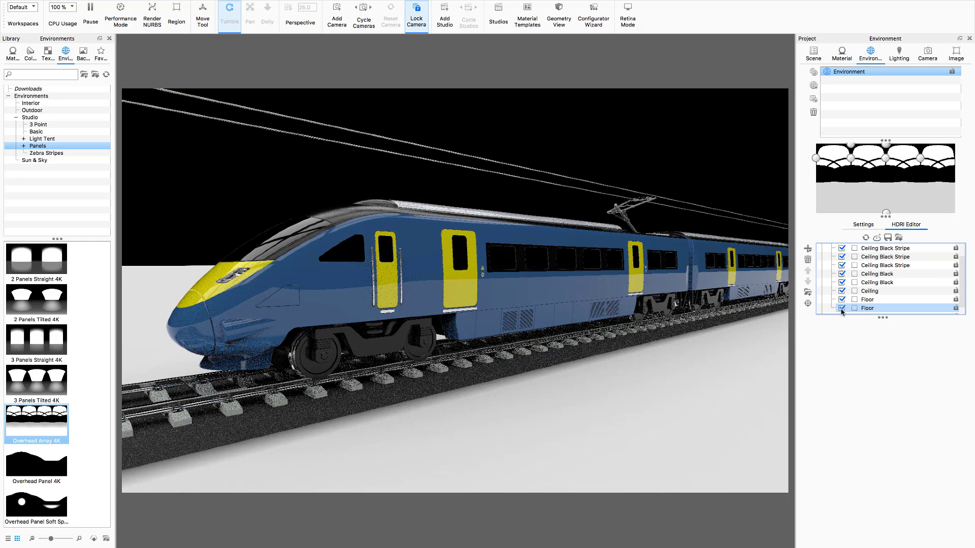
pyautogui.click(841, 299)
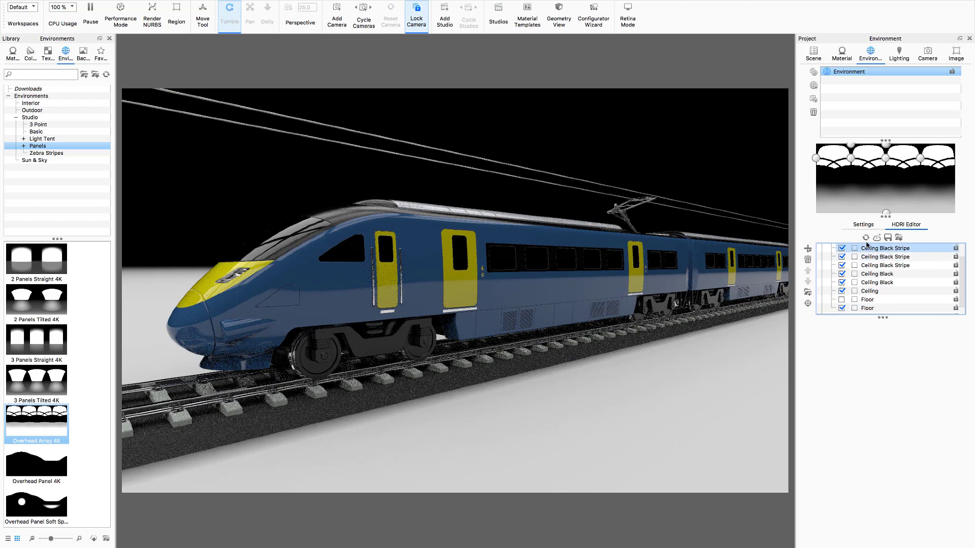
# - Set the environment's brightness to 1.18, and enable the upper Floor pin while disabling the lower one
pyautogui.click(863, 225)
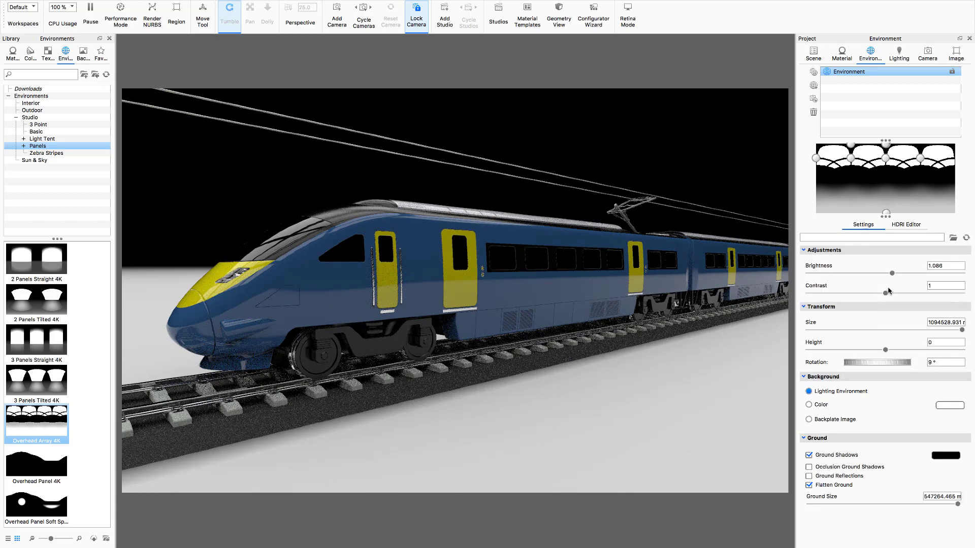
pyautogui.moveTo(892, 273); pyautogui.dragTo(899, 274)
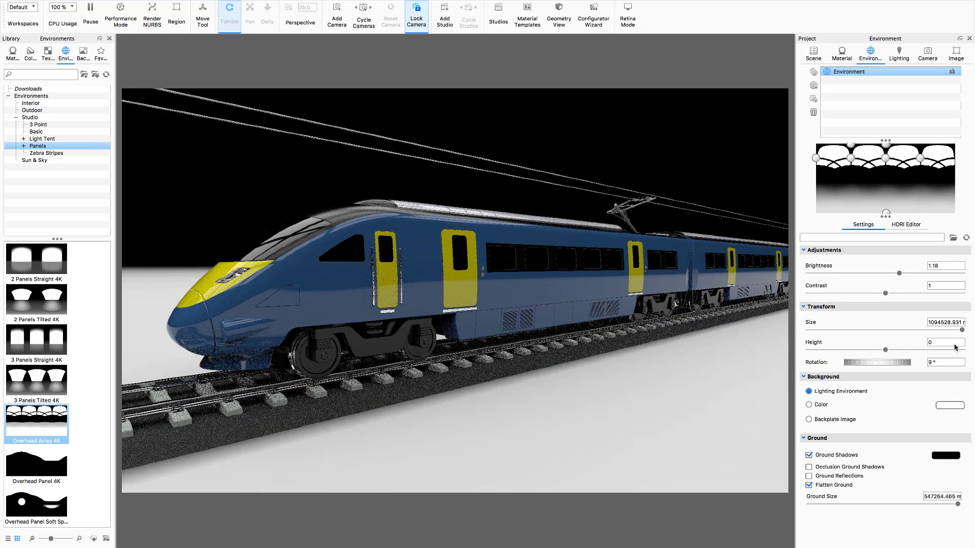
pyautogui.click(906, 224)
pyautogui.click(842, 302)
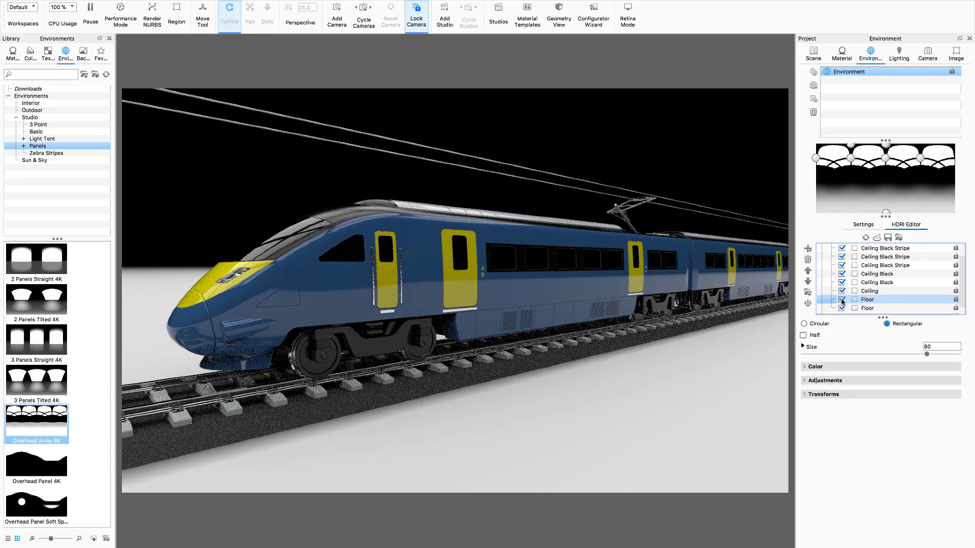
pyautogui.click(841, 308)
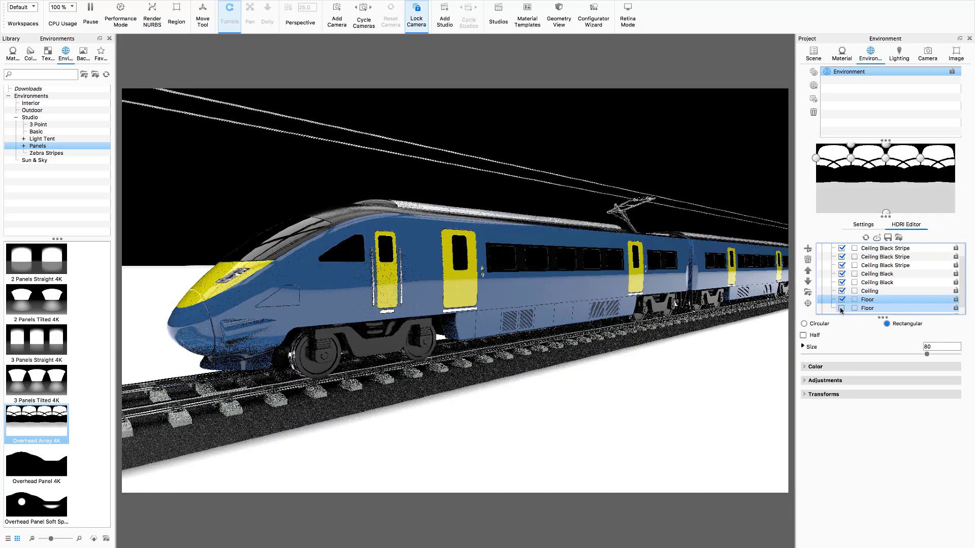
pyautogui.click(858, 303)
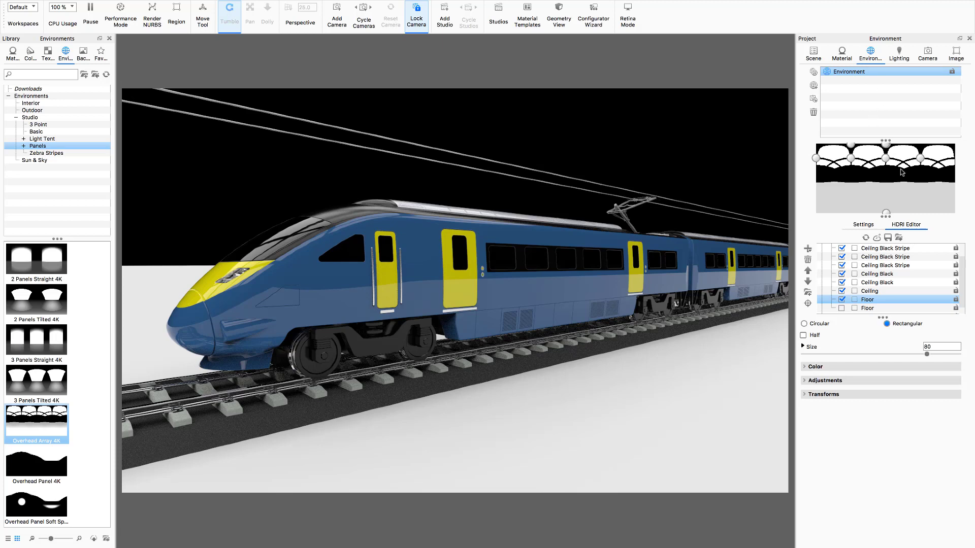
# - Set the environment background to a solid grey colour with RGB values 125, 125, 125
pyautogui.click(861, 227)
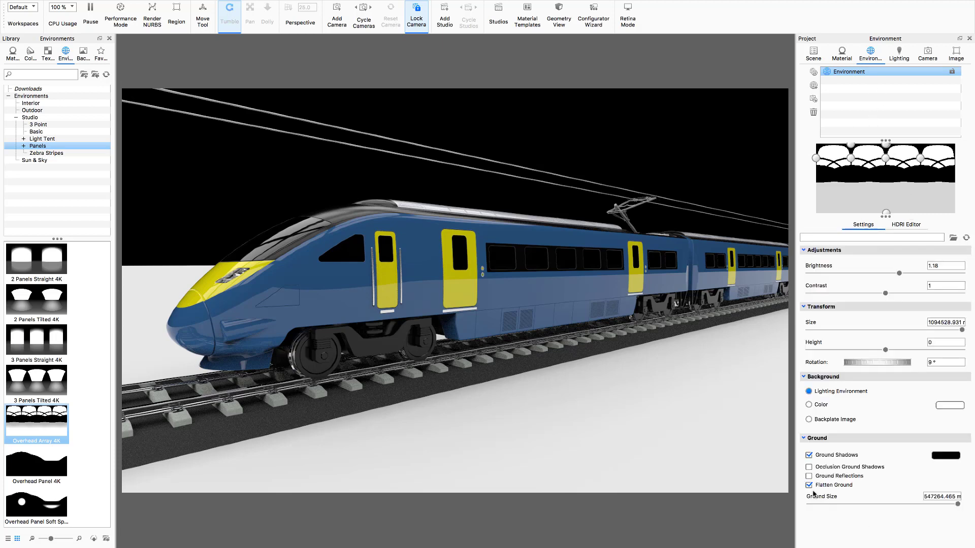
pyautogui.click(809, 405)
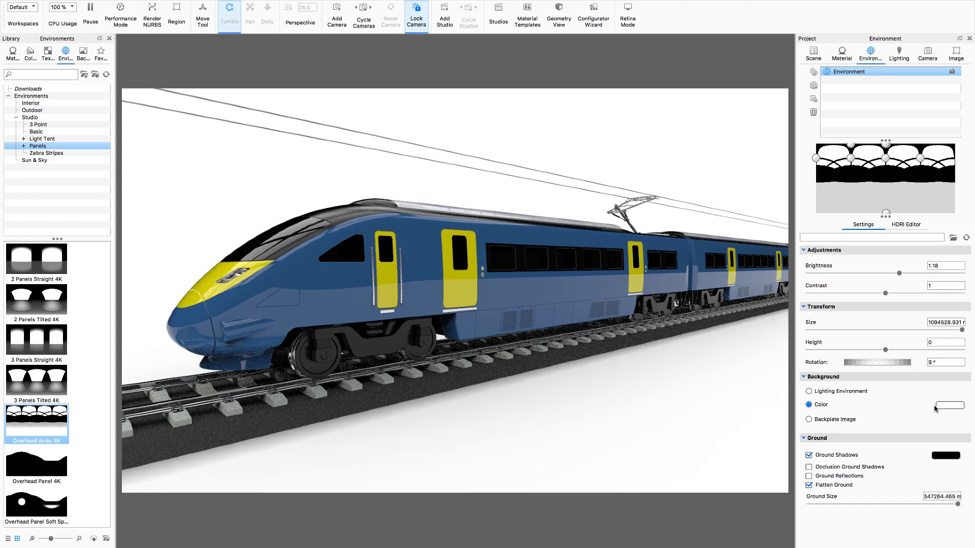
pyautogui.click(950, 405)
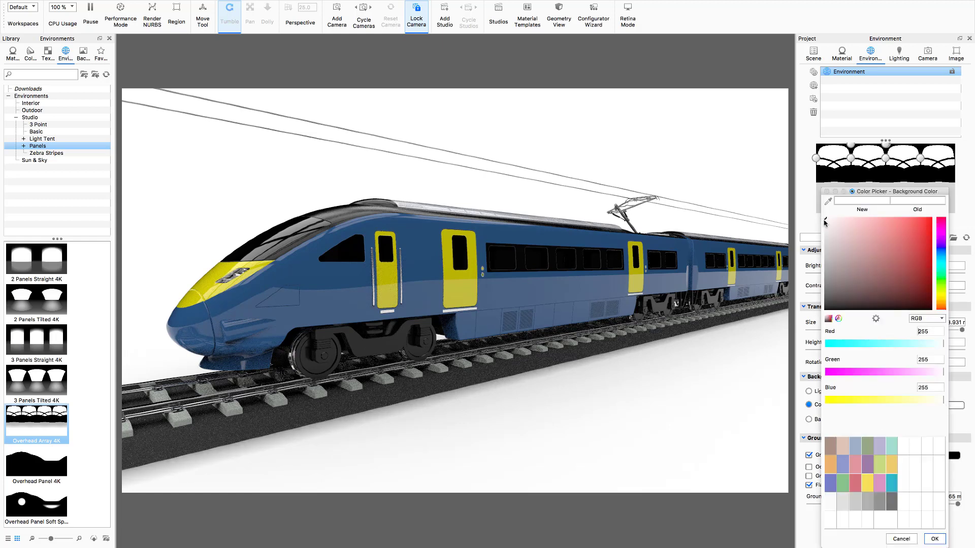
pyautogui.moveTo(826, 223); pyautogui.dragTo(824, 290)
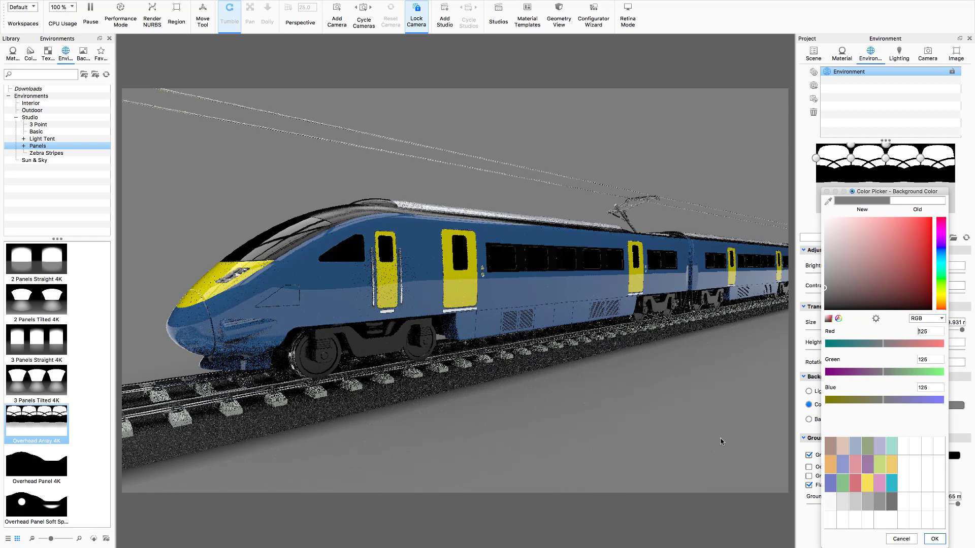
pyautogui.click(934, 539)
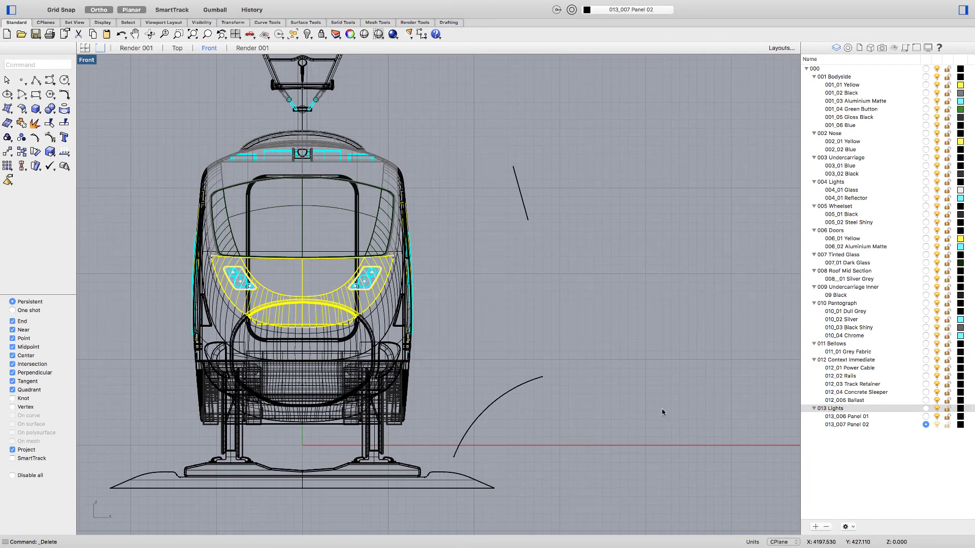
# - Switch to the Rhino model and maximize the Render 001 view showing the train's side and the light panels
pyautogui.doubleClick(87, 61)
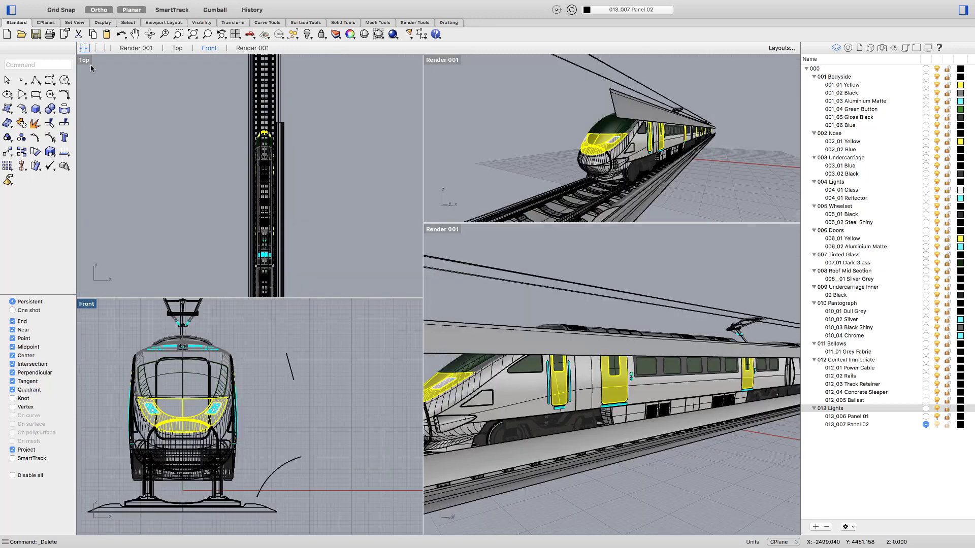
pyautogui.doubleClick(433, 232)
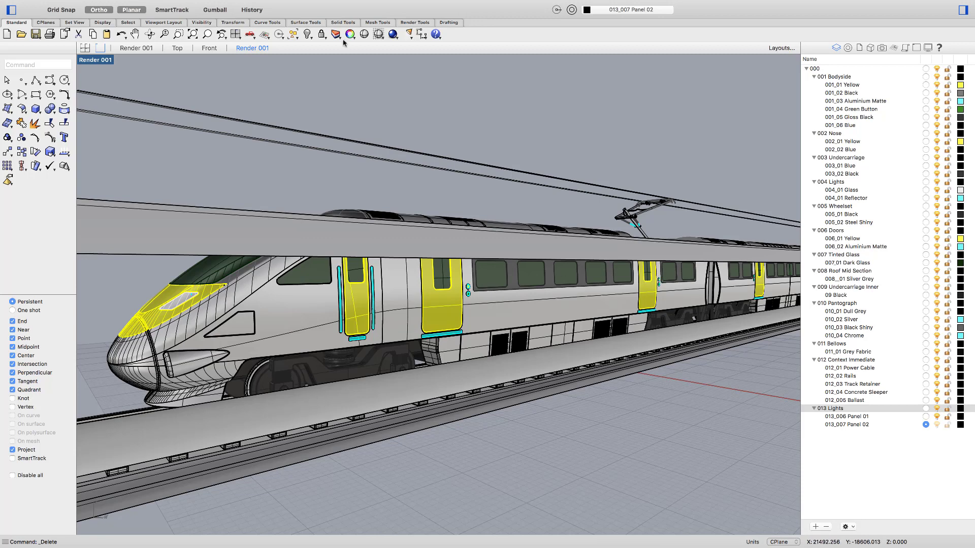
pyautogui.doubleClick(96, 60)
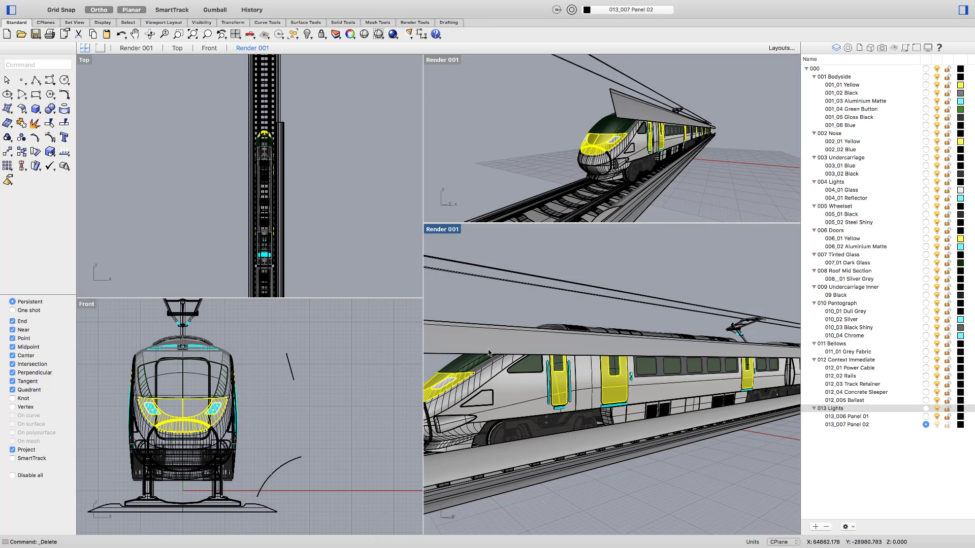
pyautogui.doubleClick(438, 231)
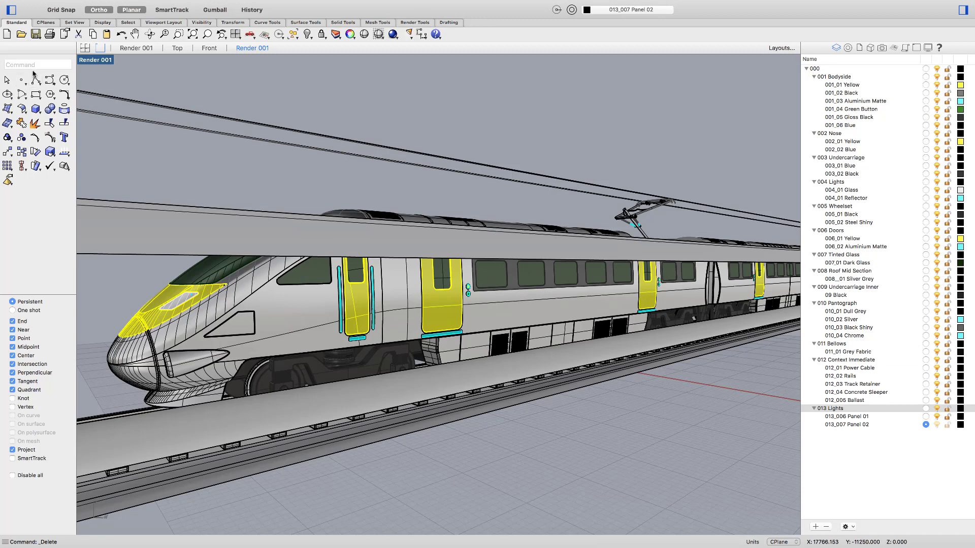
# - Toggle the 013_006 Panel 01 and 013_007 Panel 02 layers off and on to check each light panel's position
pyautogui.click(936, 417)
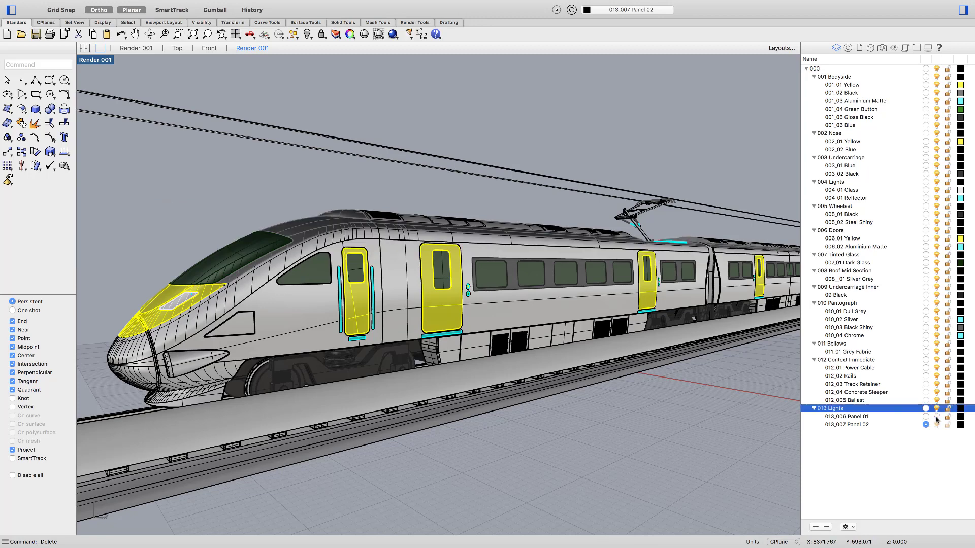
pyautogui.click(936, 417)
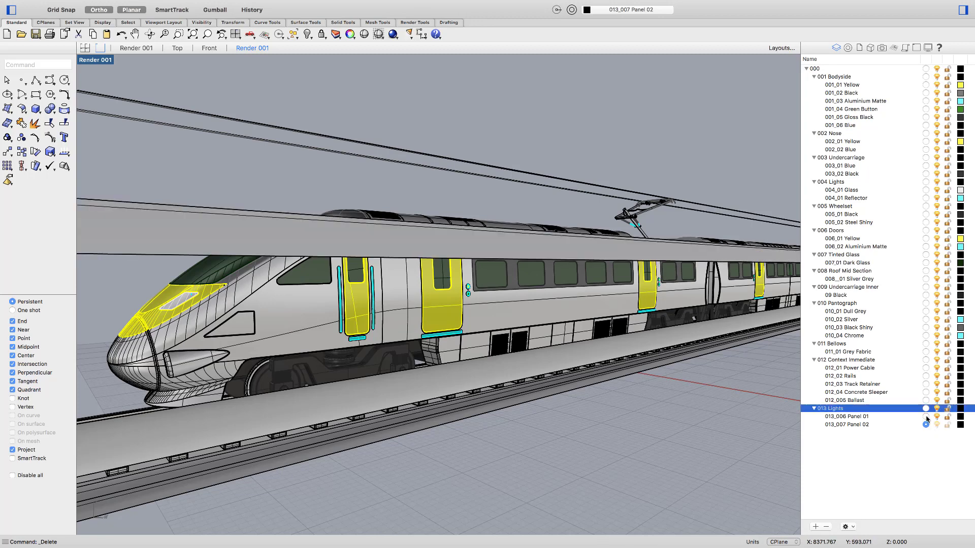
pyautogui.click(925, 417)
pyautogui.click(937, 424)
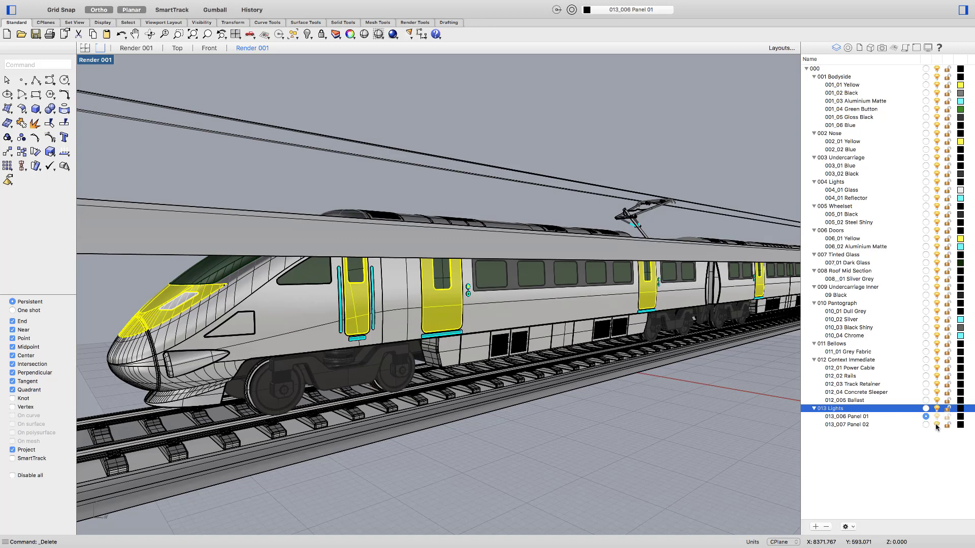
pyautogui.click(937, 425)
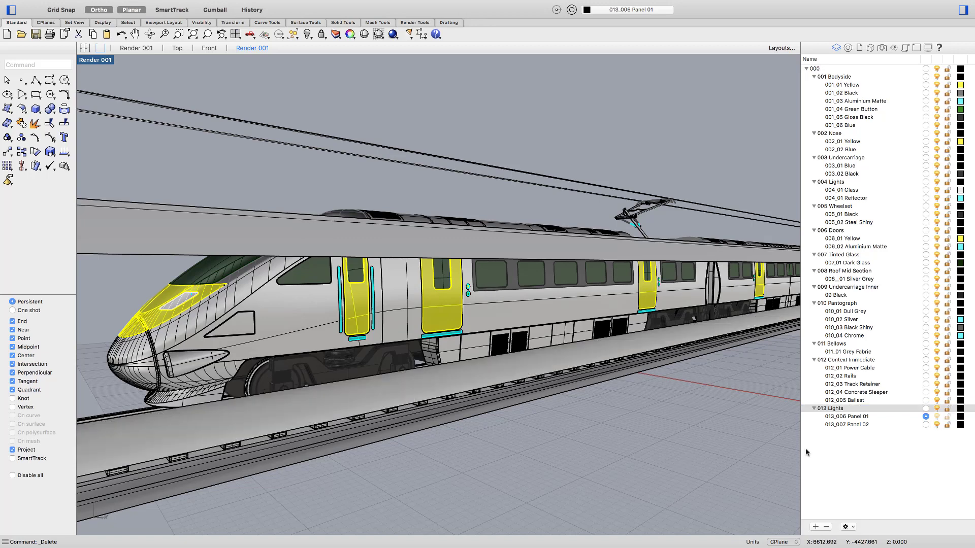
# - Make 013 Lights the current layer and send the updated model to KeyShot with the KeyShot7Render command
pyautogui.click(925, 409)
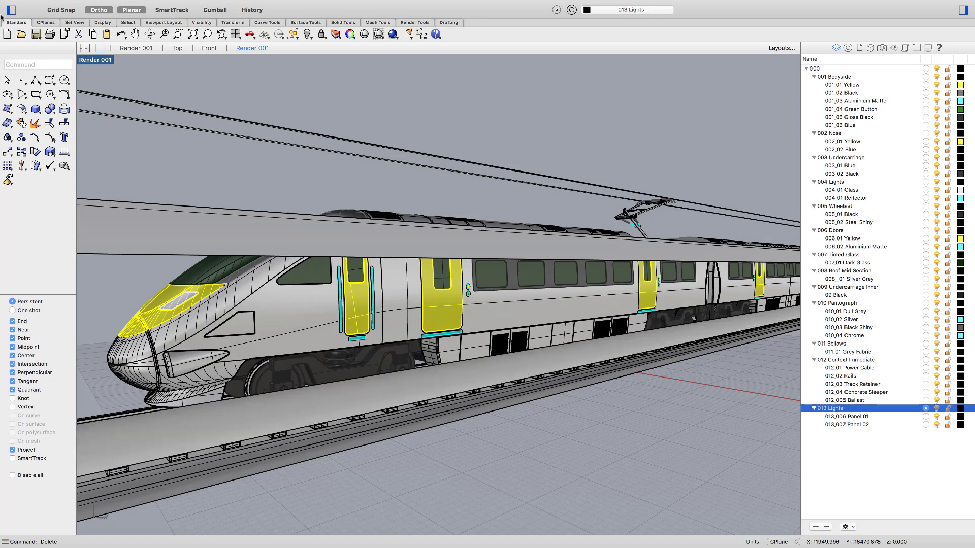
pyautogui.click(50, 63)
pyautogui.write('KeyShot7Render')
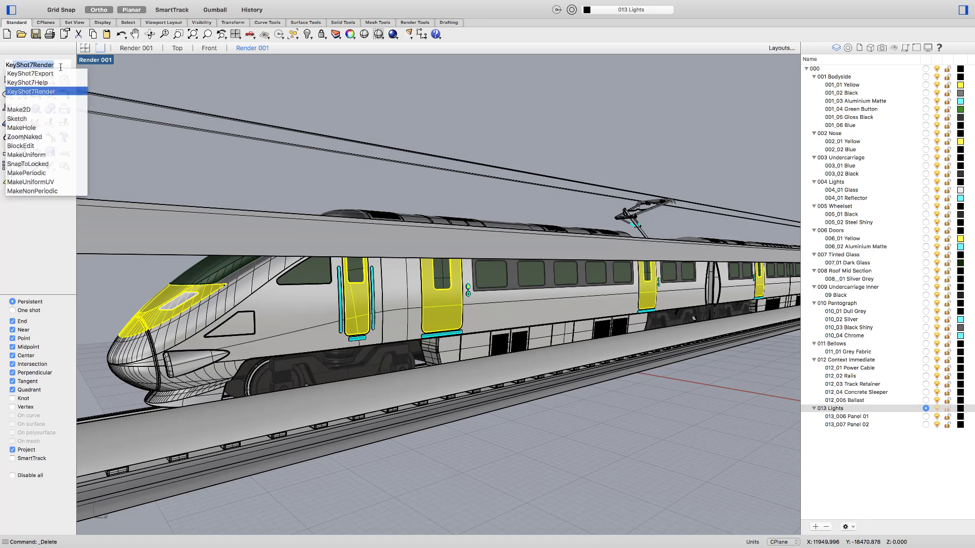
pyautogui.press('Return')
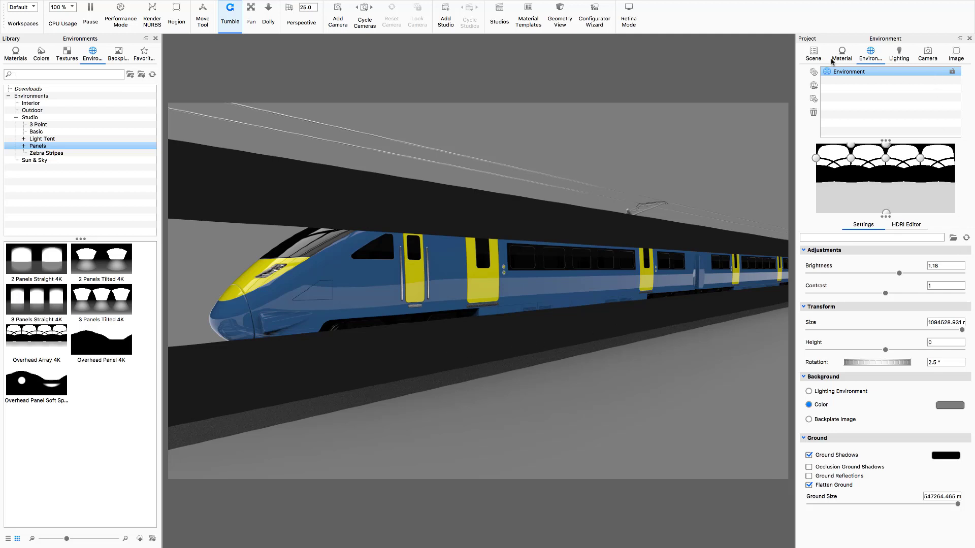
# - Toggle the visibility of Panel 01 and Panel 02 under 013 Lights in the scene tree to identify them
pyautogui.click(814, 55)
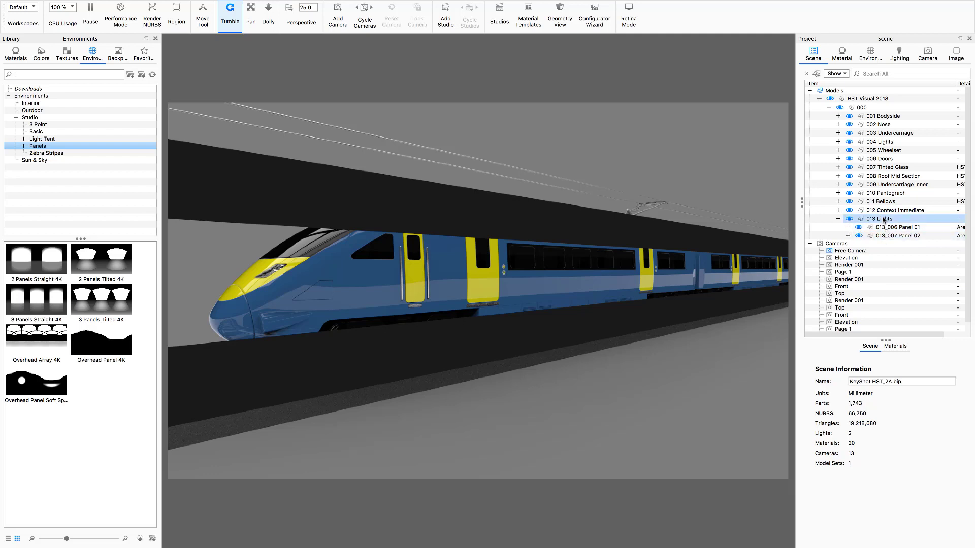
pyautogui.click(859, 228)
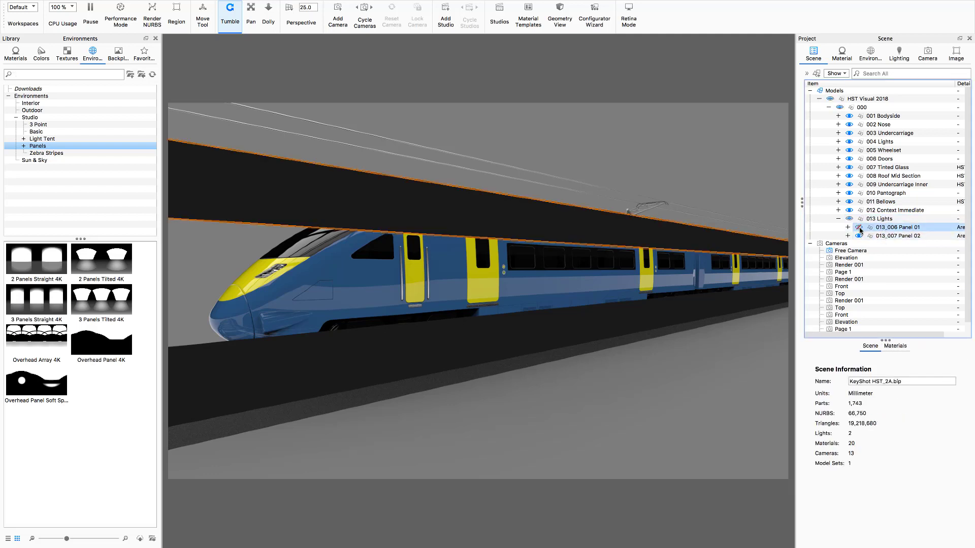
pyautogui.click(858, 236)
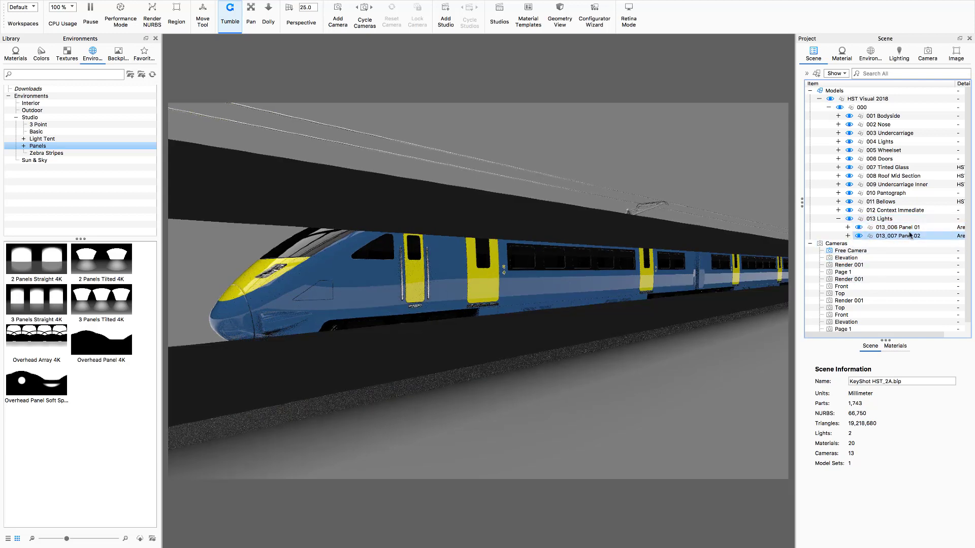
# - Apply the Area Light 1200 Lumen White material to both 013_006 Panel 01 and 013_007 Panel 02
pyautogui.click(904, 228)
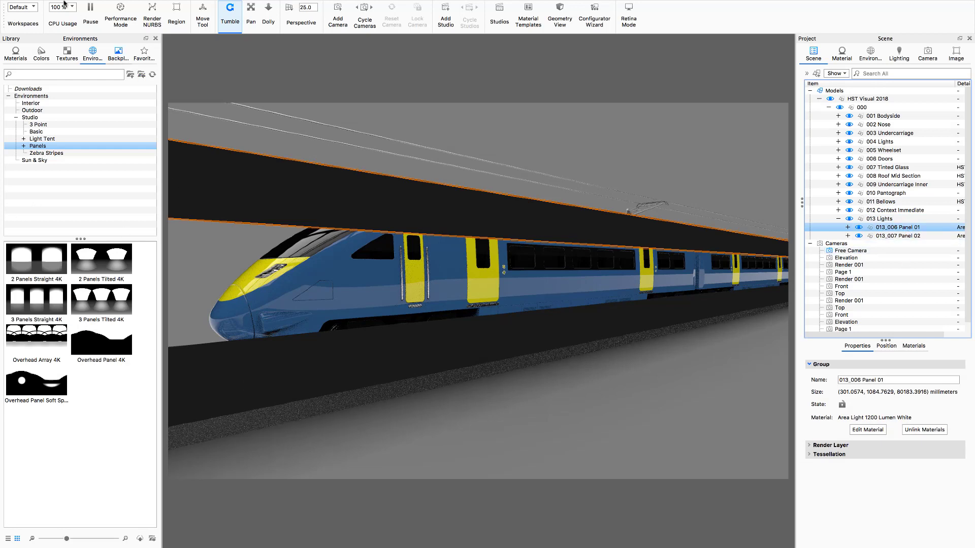
pyautogui.click(15, 53)
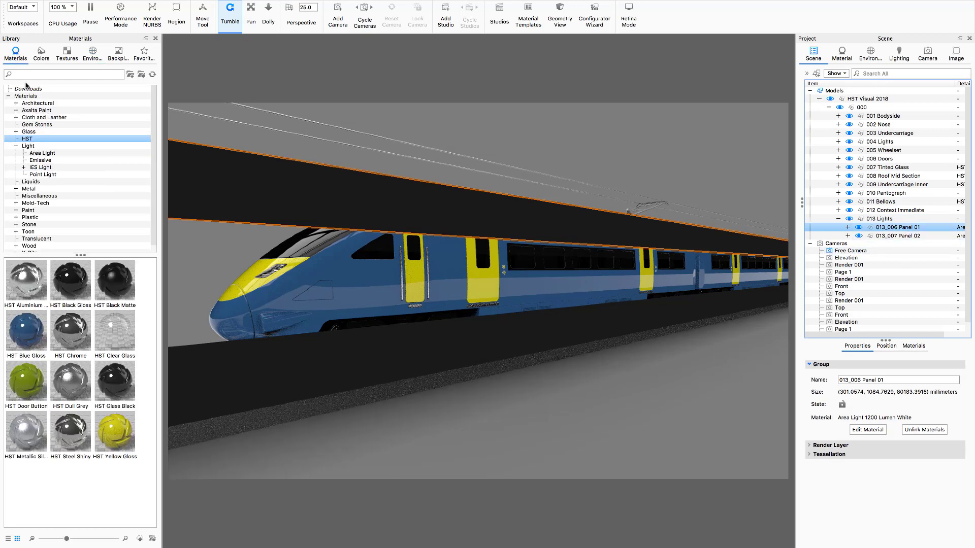
pyautogui.click(40, 154)
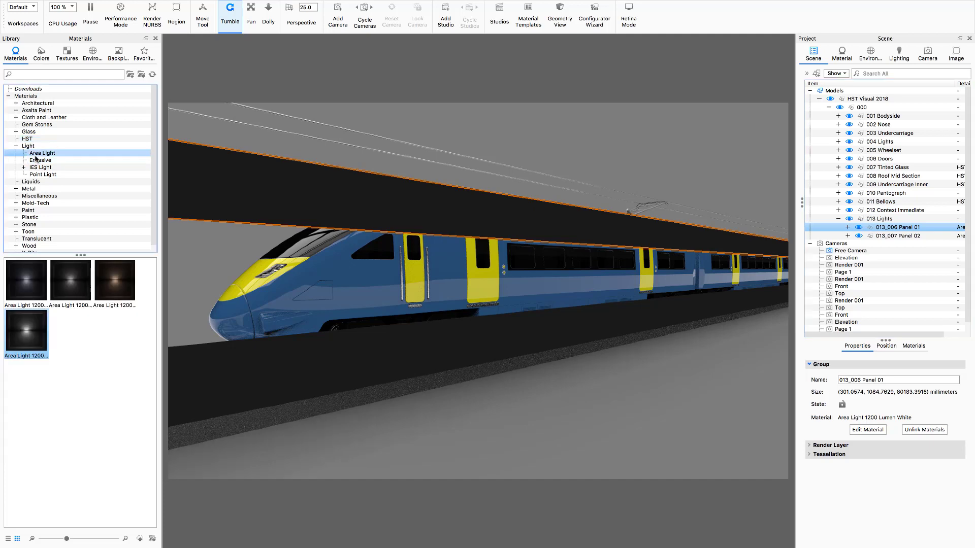
pyautogui.click(29, 343)
pyautogui.moveTo(29, 343); pyautogui.dragTo(892, 230)
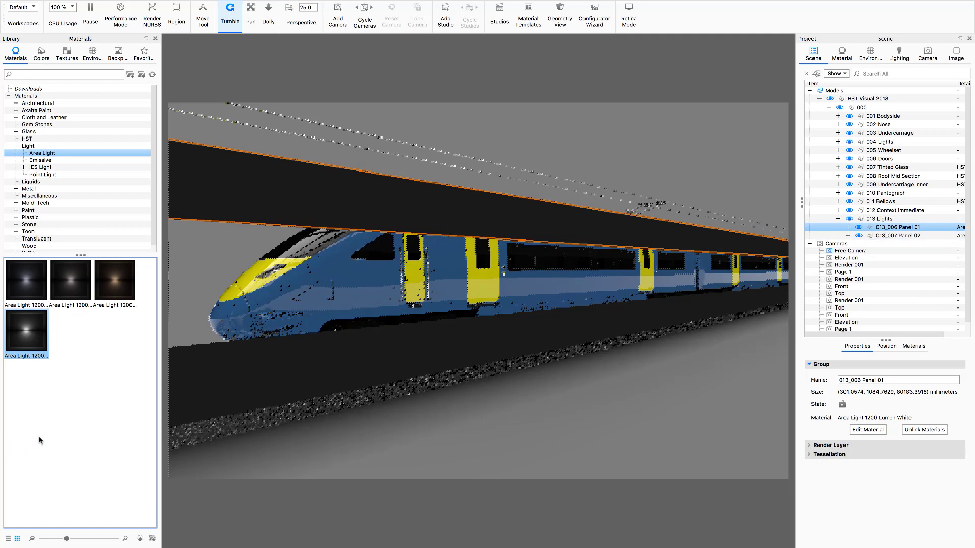
pyautogui.moveTo(22, 355); pyautogui.dragTo(918, 239)
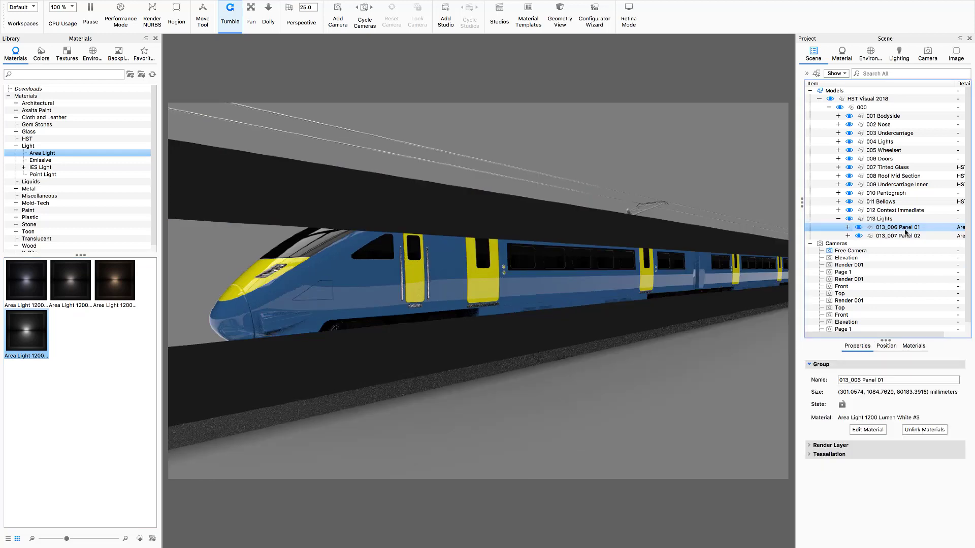
# - Hide 013_006 Panel 01 and open the area light material of 013_007 Panel 02 for editing
pyautogui.click(858, 228)
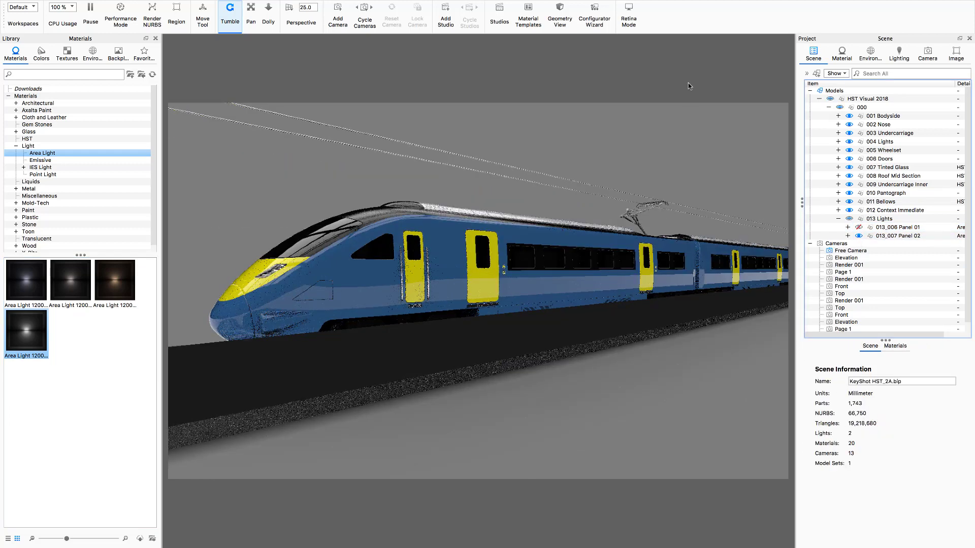
pyautogui.click(896, 236)
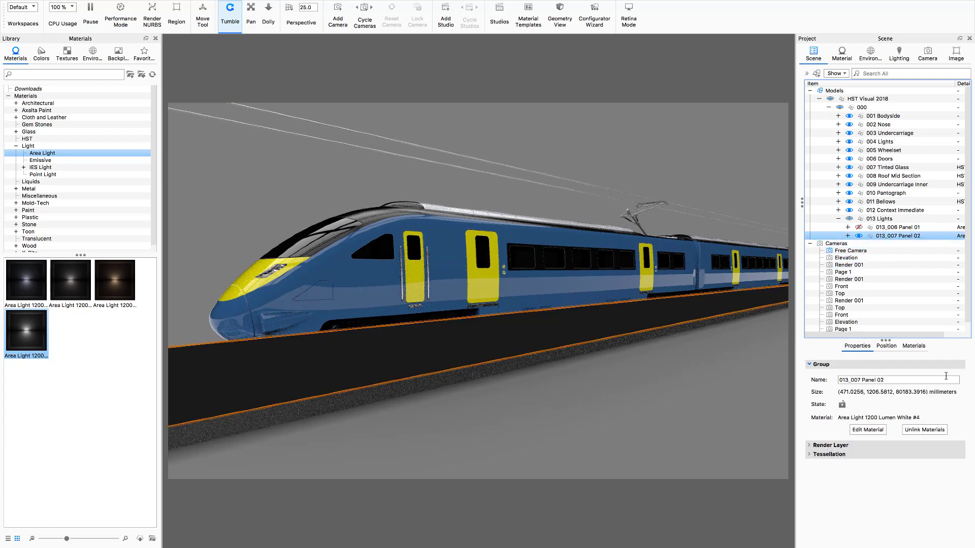
pyautogui.click(869, 429)
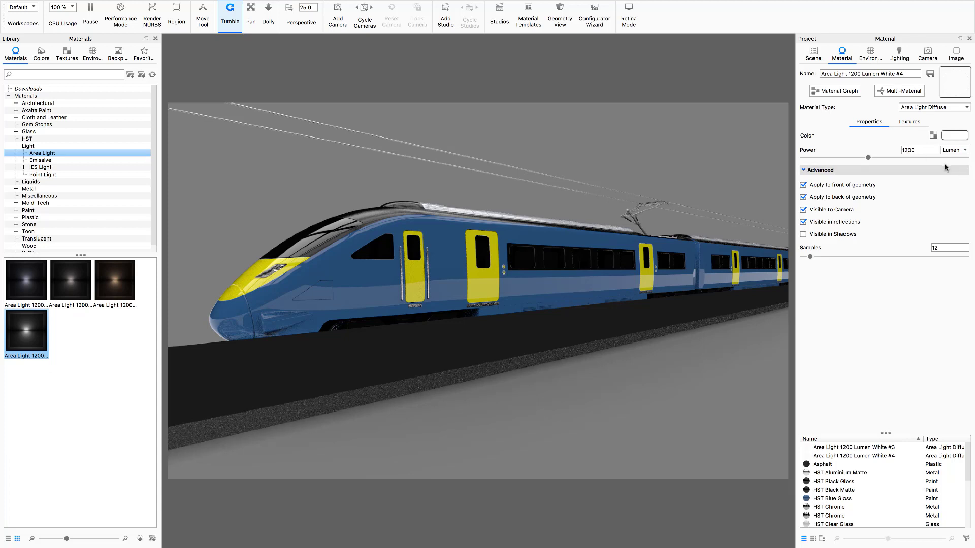
# - Make Panel 02's area light invisible to the camera and set its power to 120000 lumen
pyautogui.click(921, 151)
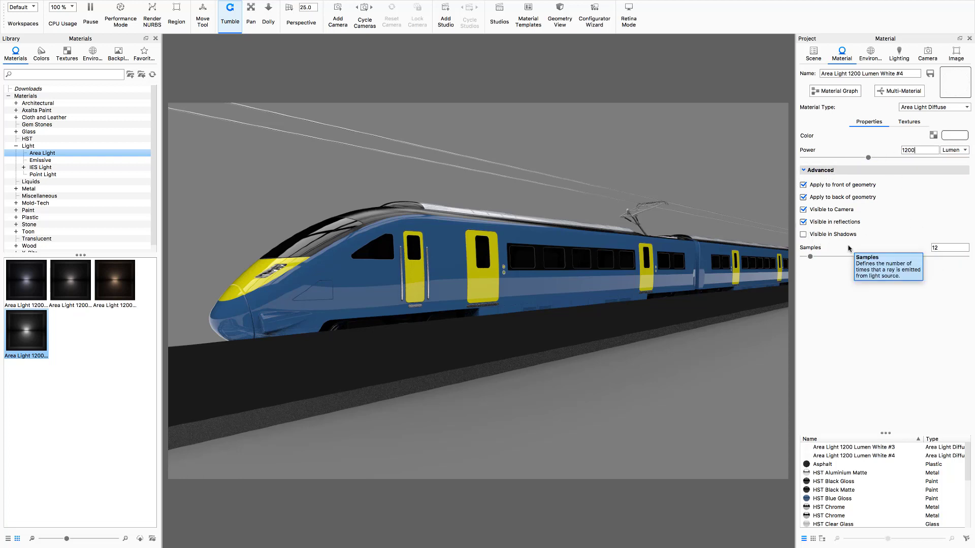
pyautogui.click(803, 210)
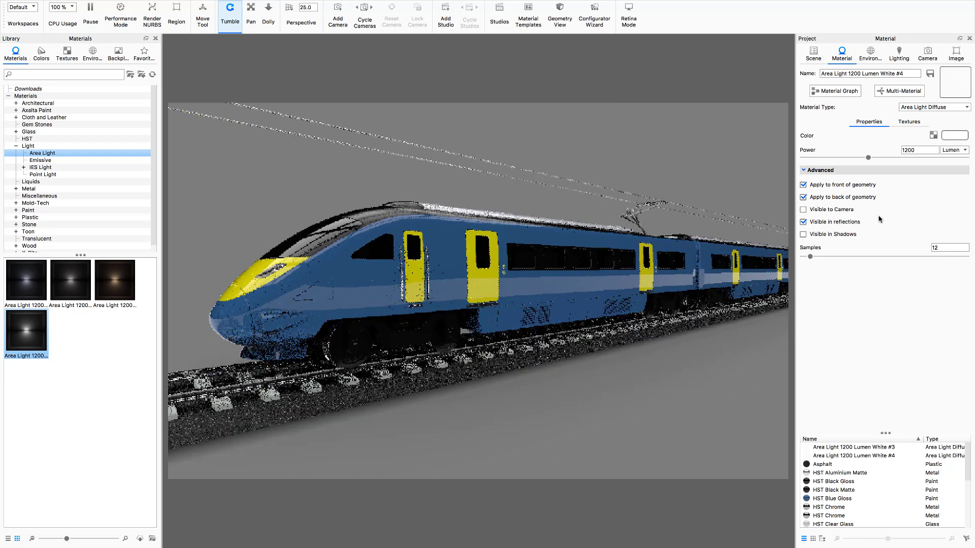
pyautogui.click(913, 150)
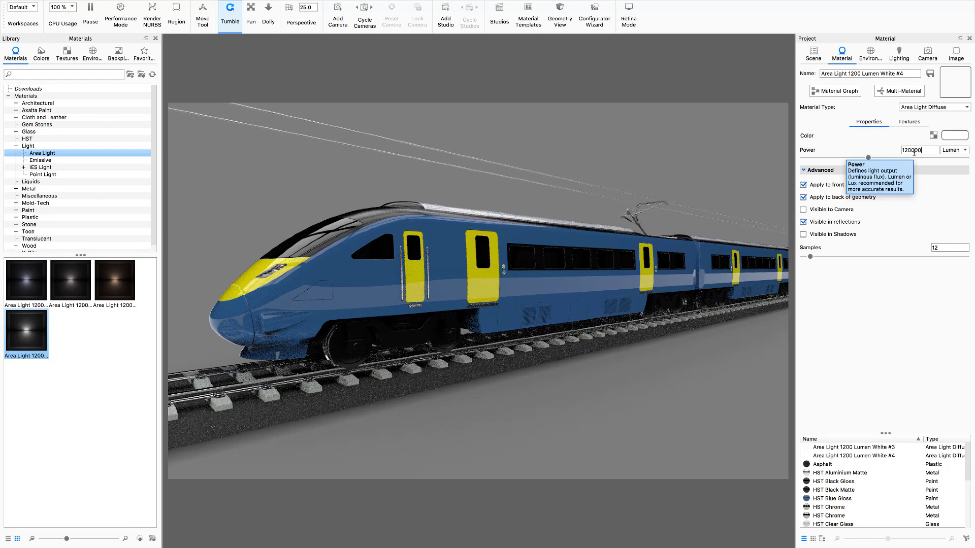
pyautogui.write('00')
pyautogui.press('Return')
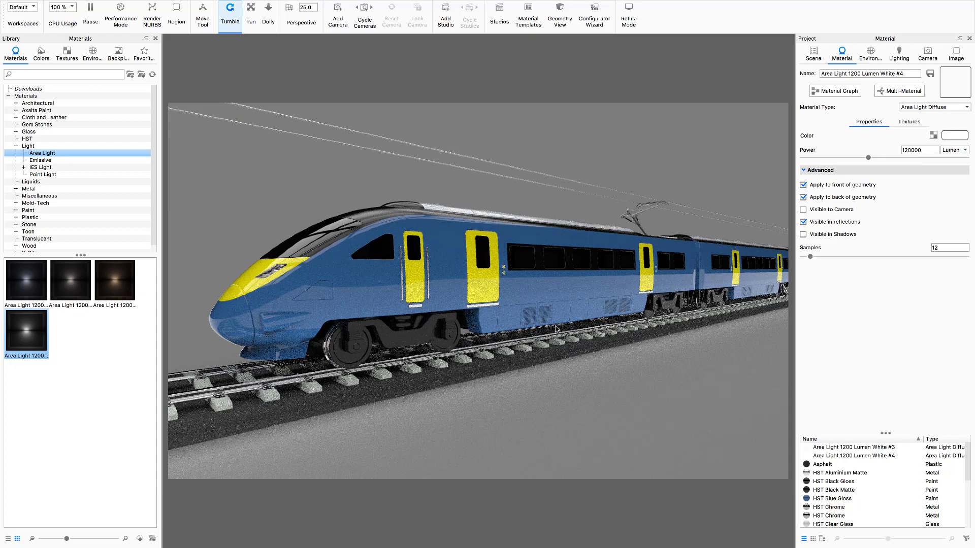
# - Show Panel 02 to the camera to test its emitting sides, limit its light to the back of the geometry, and hide it again
pyautogui.click(803, 210)
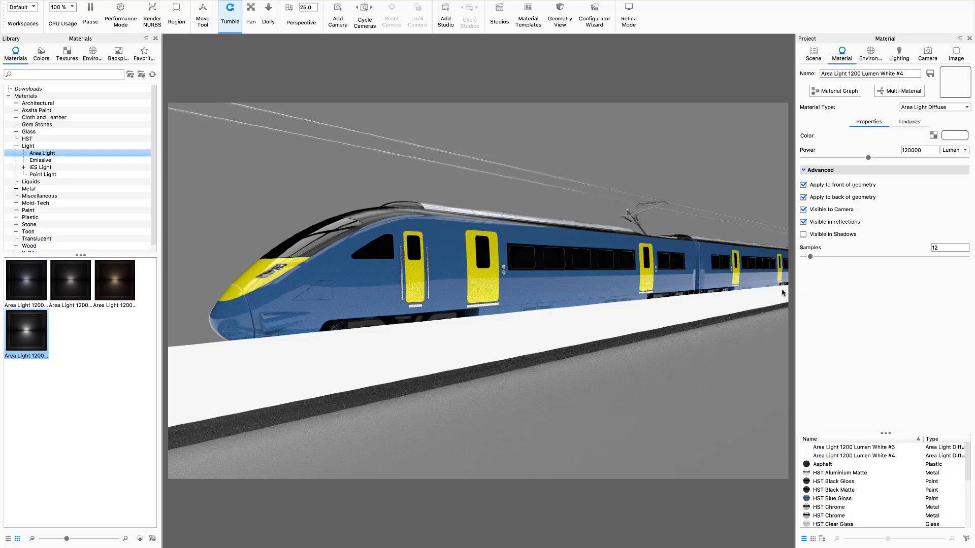
pyautogui.click(803, 198)
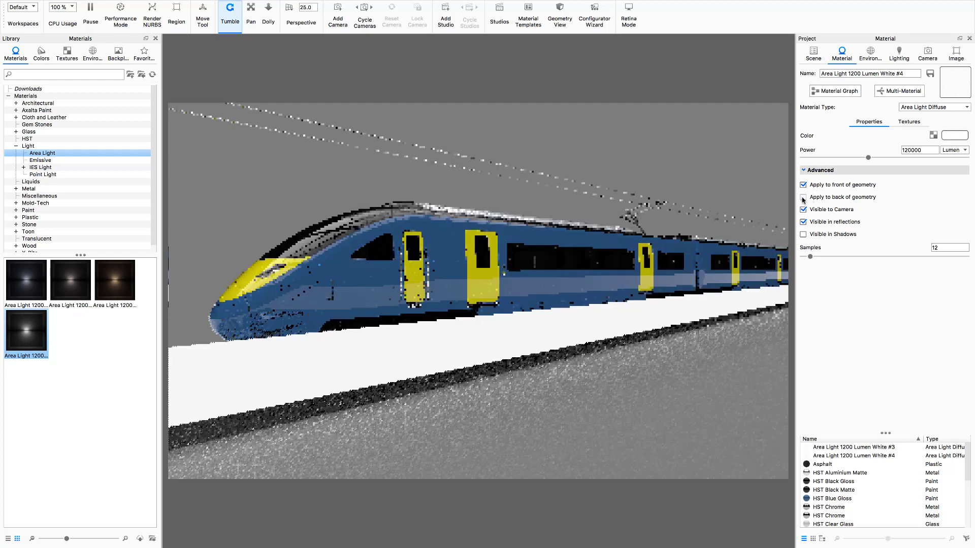
pyautogui.click(804, 197)
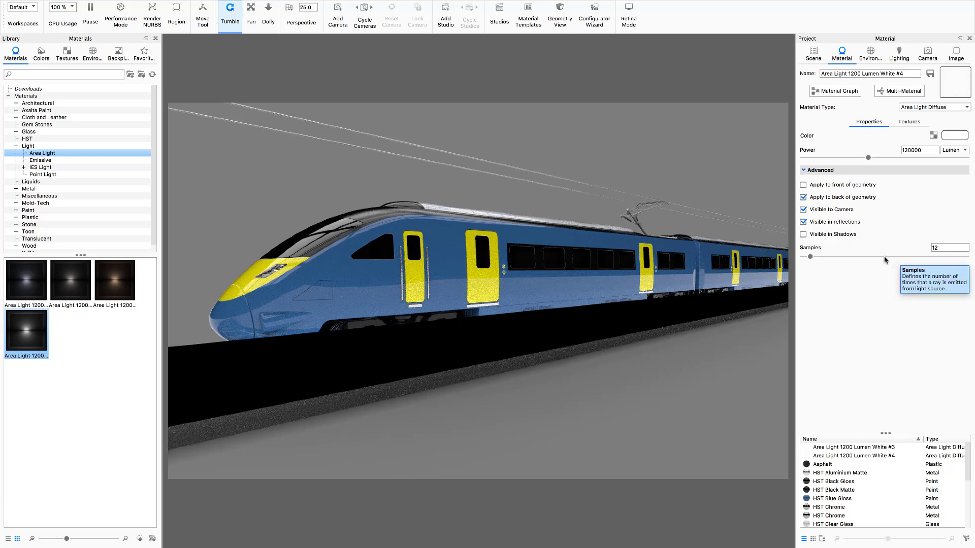
pyautogui.click(803, 210)
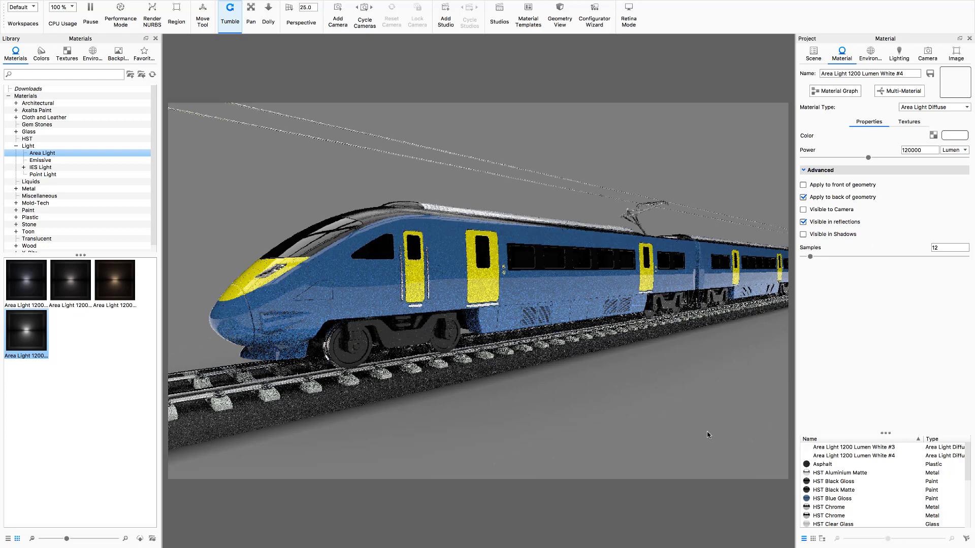
# - Set Panel 02's area light power to 75300 lumen and its samples to 64
pyautogui.moveTo(869, 159); pyautogui.dragTo(844, 163)
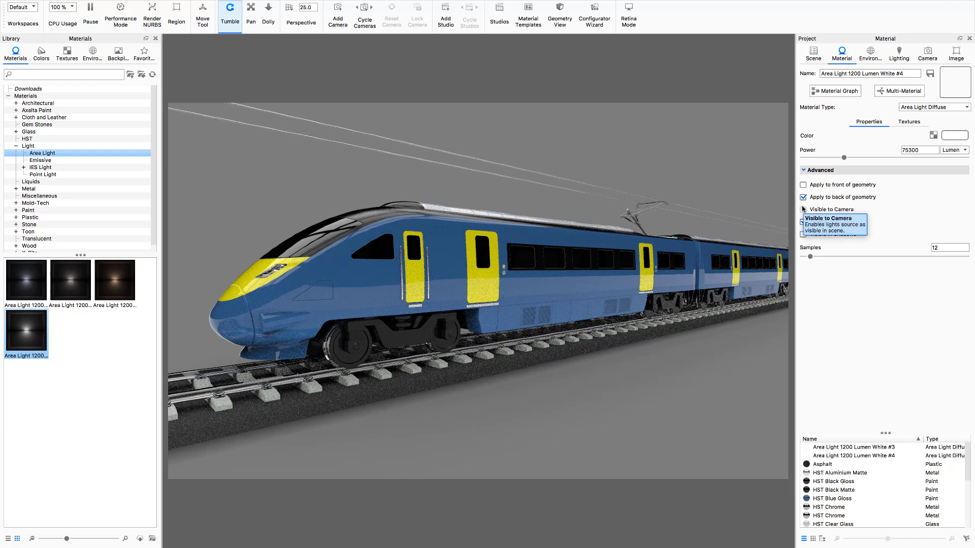
pyautogui.click(939, 249)
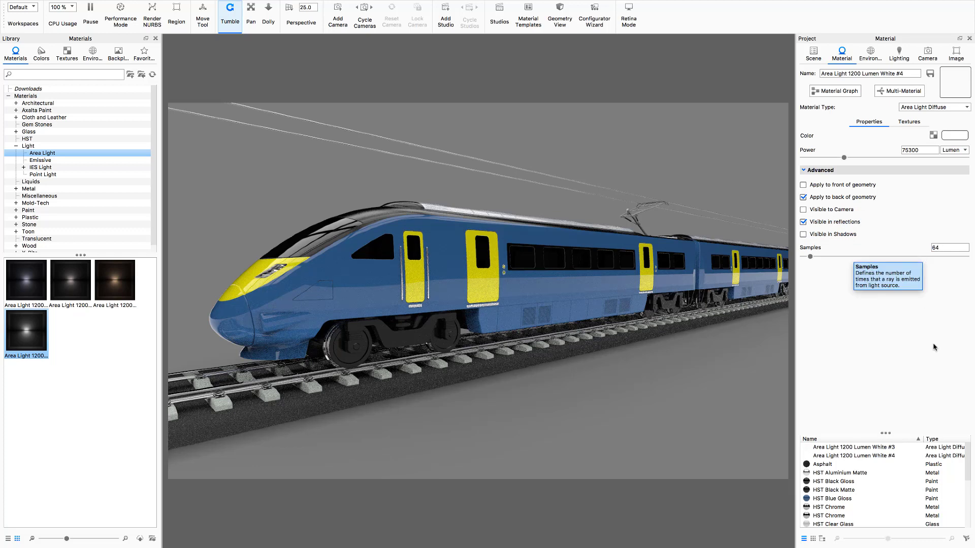
pyautogui.press('Return')
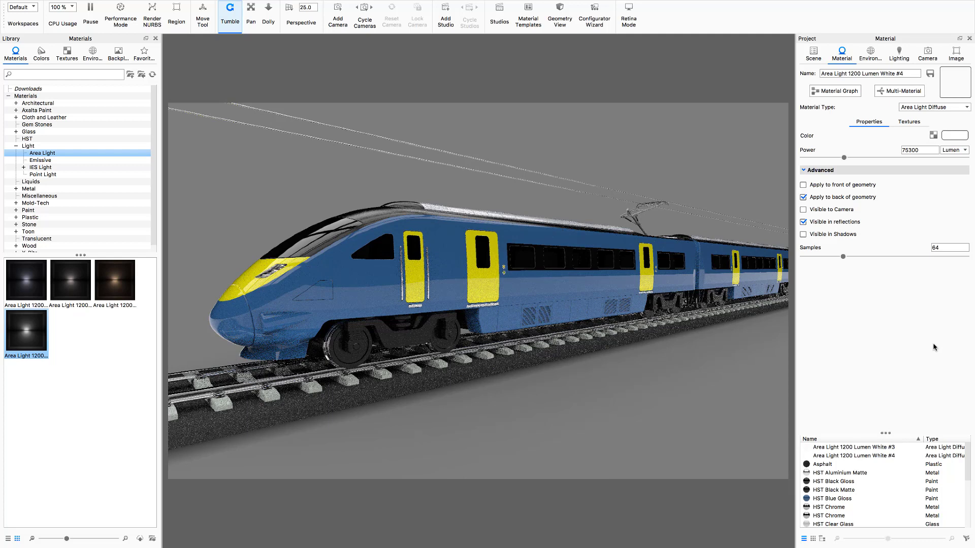
# - Toggle 013_007 Panel 02's visibility repeatedly to compare the train with and without its light, leaving the panel hidden
pyautogui.click(814, 55)
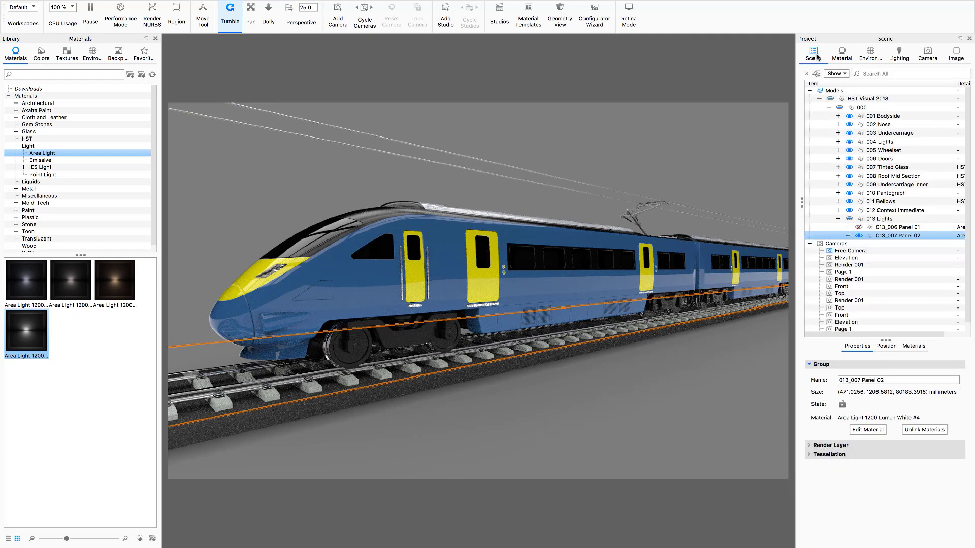
pyautogui.click(859, 236)
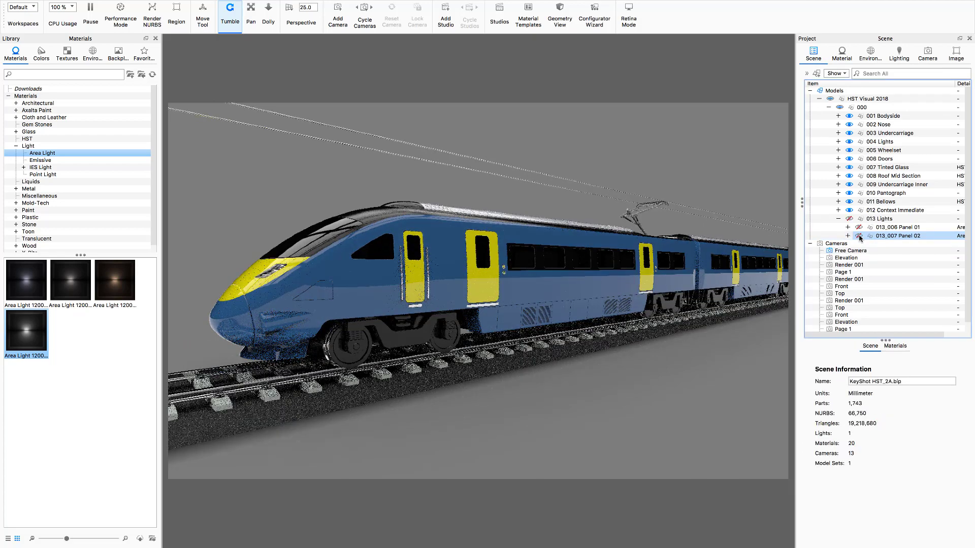
pyautogui.click(859, 236)
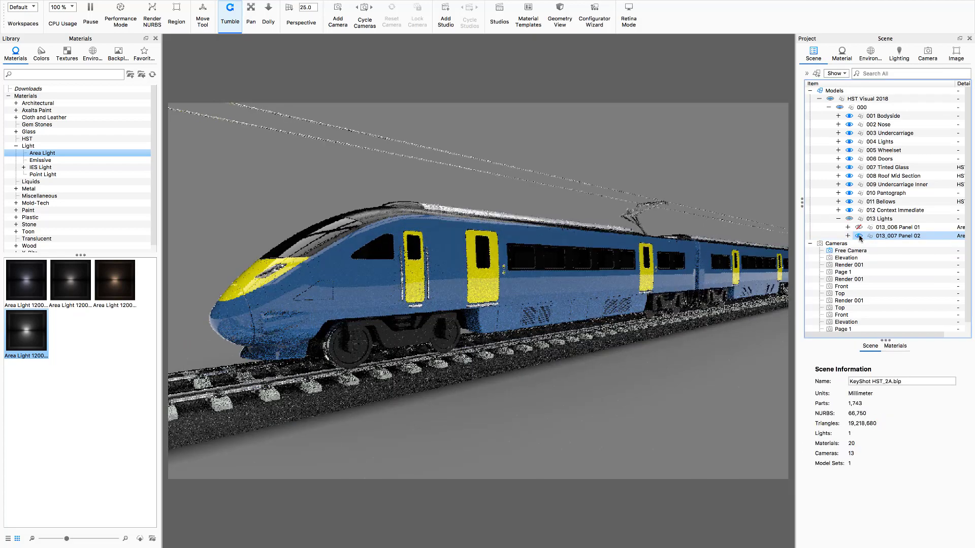
pyautogui.click(858, 236)
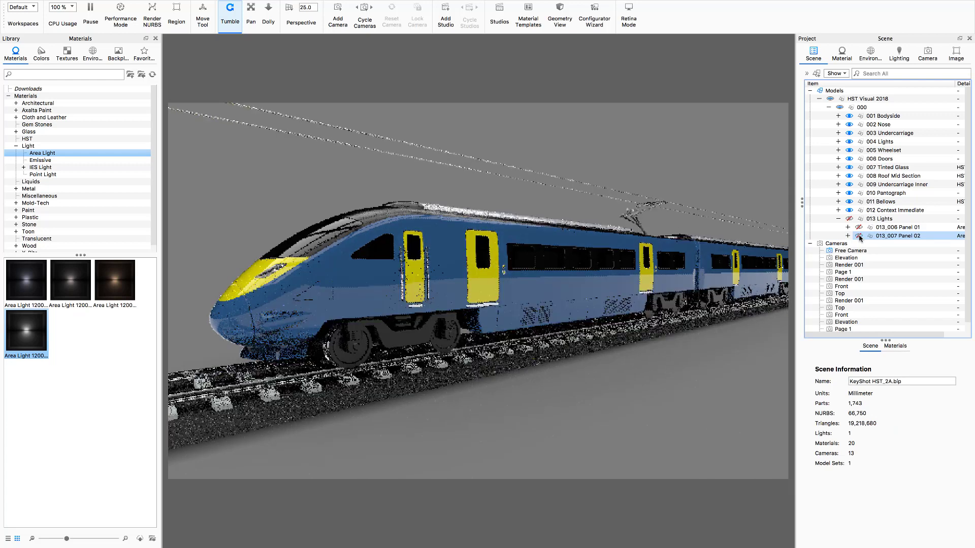
pyautogui.click(859, 236)
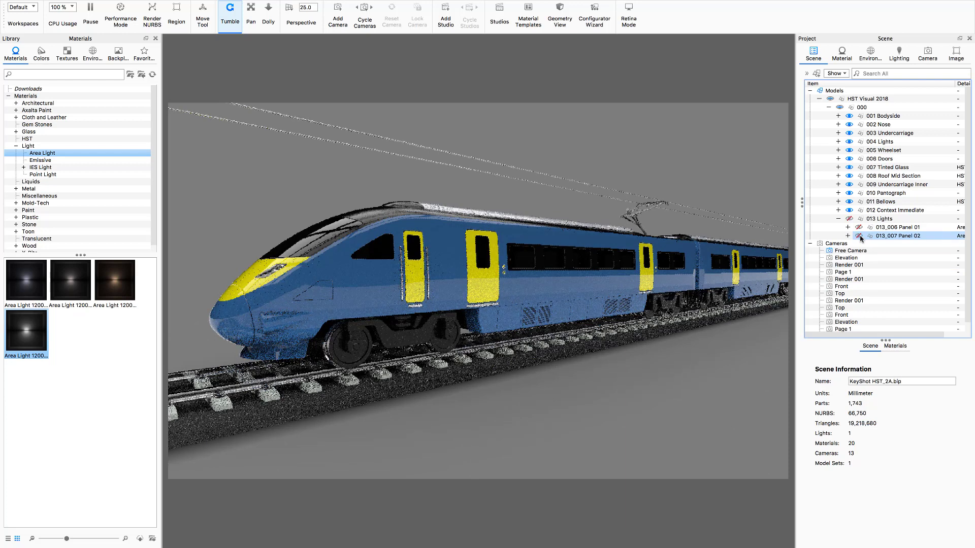
pyautogui.click(858, 236)
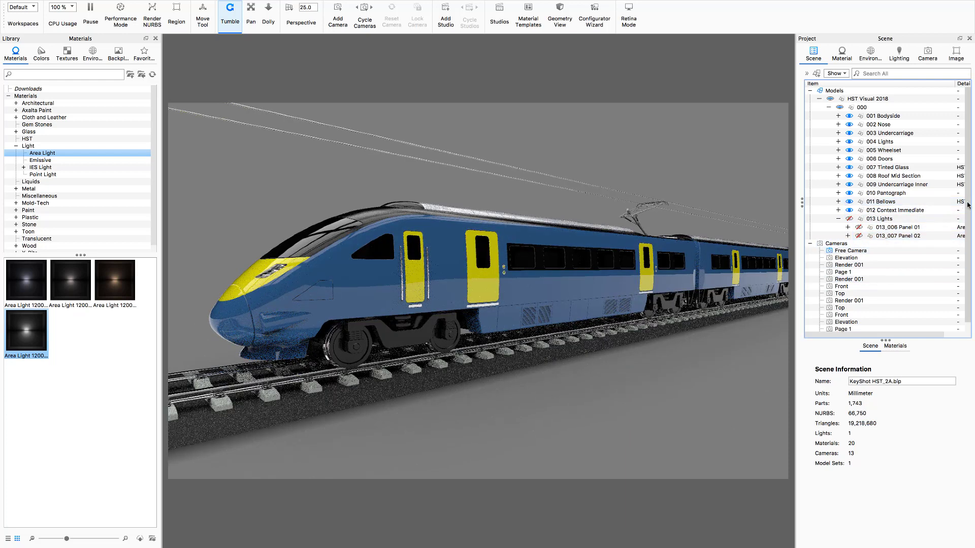
# - Apply the HST Black Matte material to the blue part of 003 Undercarriage
pyautogui.click(838, 133)
pyautogui.click(27, 139)
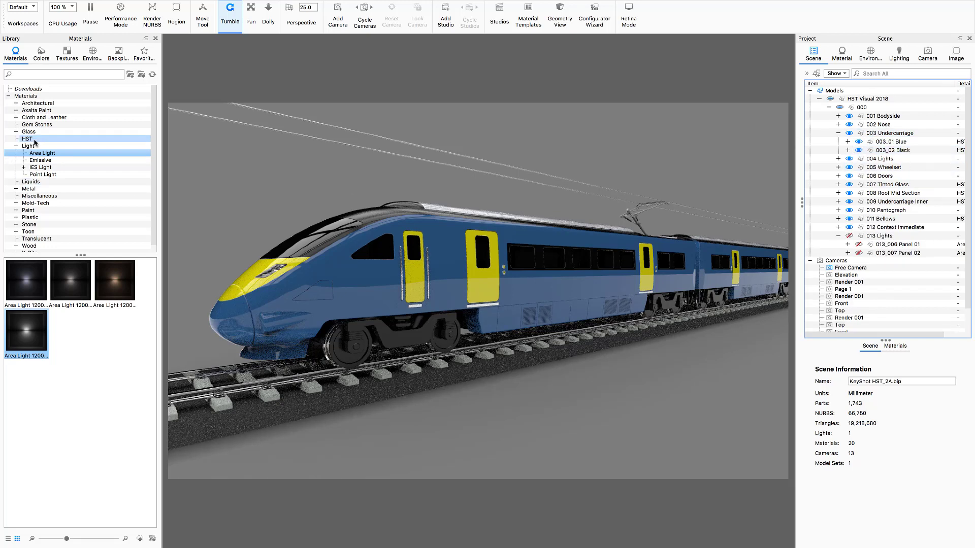
pyautogui.moveTo(115, 280); pyautogui.dragTo(929, 164)
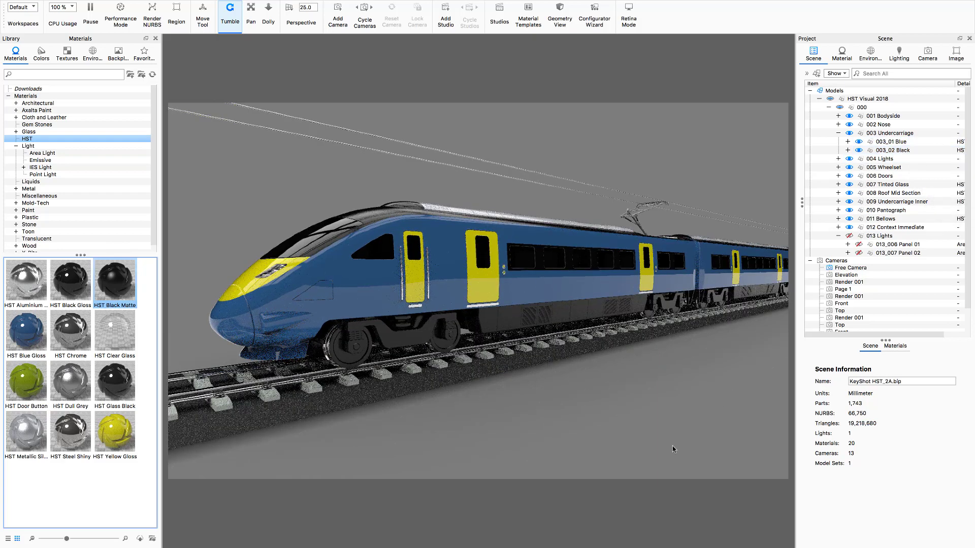
# - Show 013_007 Panel 02 again and set its area light power to 97500 lumen
pyautogui.click(847, 253)
pyautogui.click(858, 253)
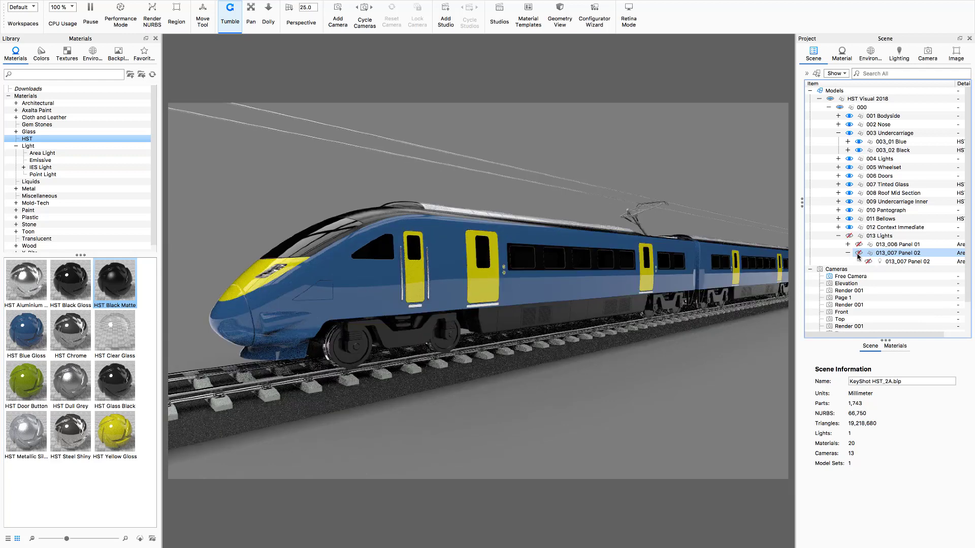
pyautogui.click(858, 253)
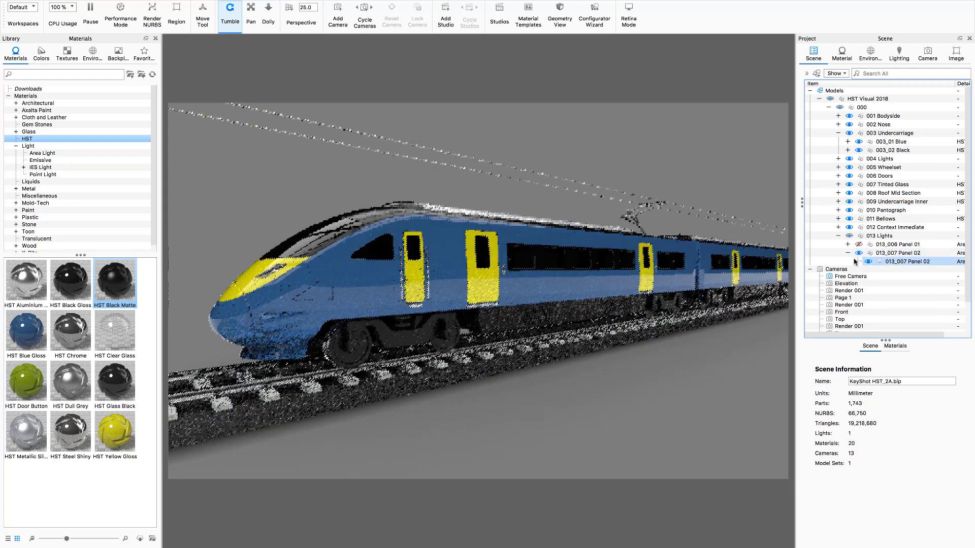
pyautogui.rightClick(897, 254)
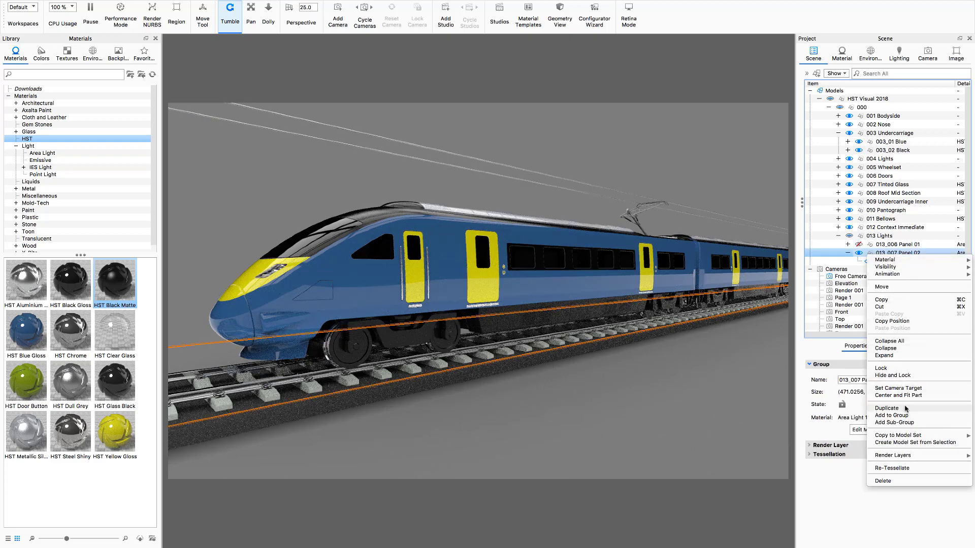
pyautogui.moveTo(908, 263)
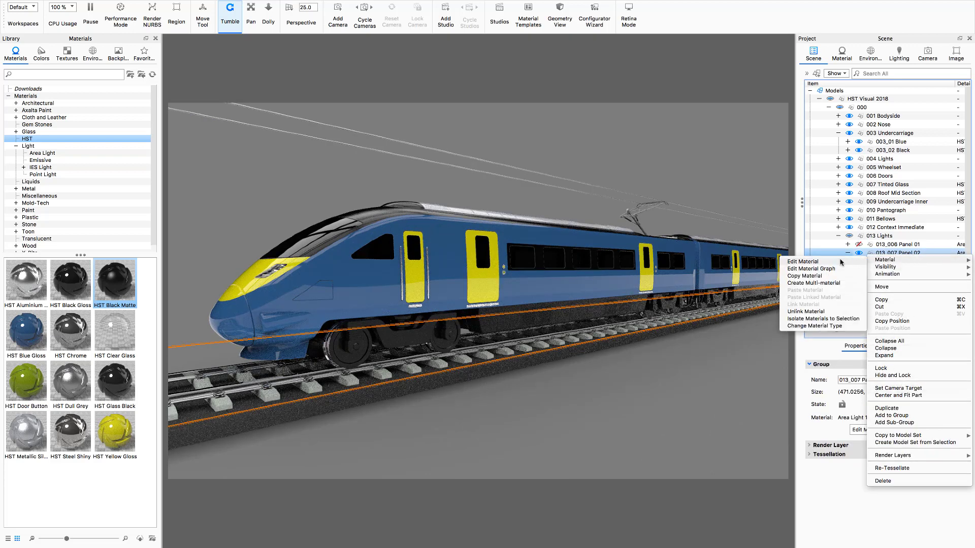
pyautogui.click(838, 262)
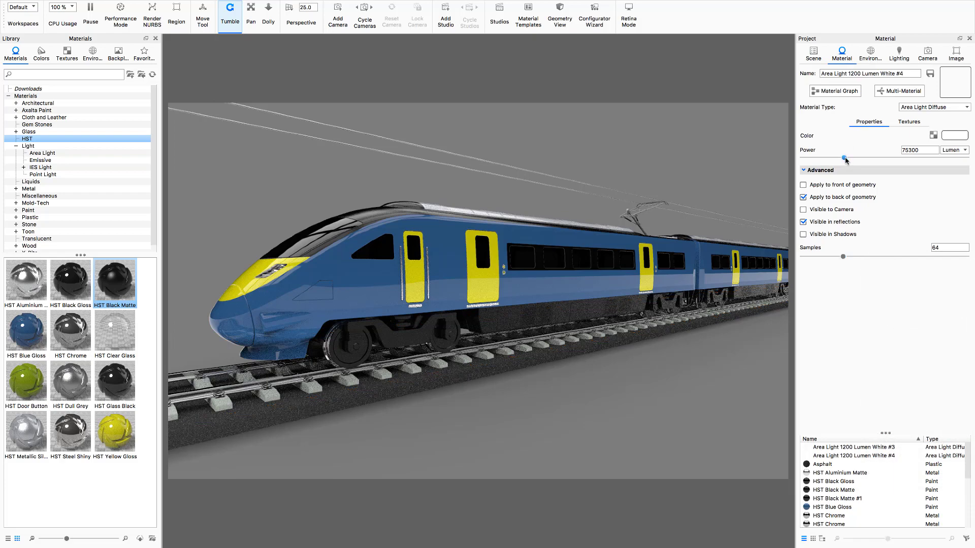
pyautogui.moveTo(845, 159); pyautogui.dragTo(856, 161)
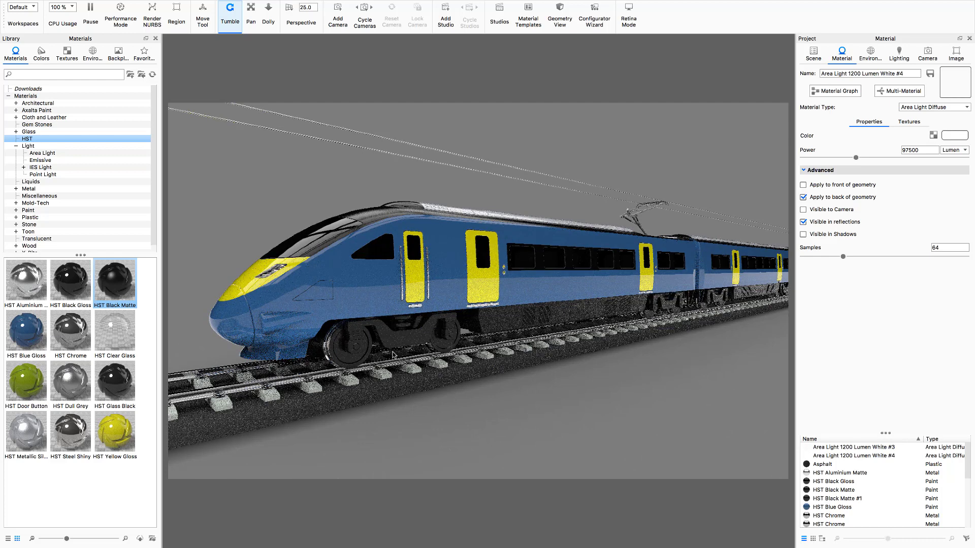
# - Show only 013_006 Panel 01 of the two light panels and set its area light power to 120000 lumen
pyautogui.click(813, 53)
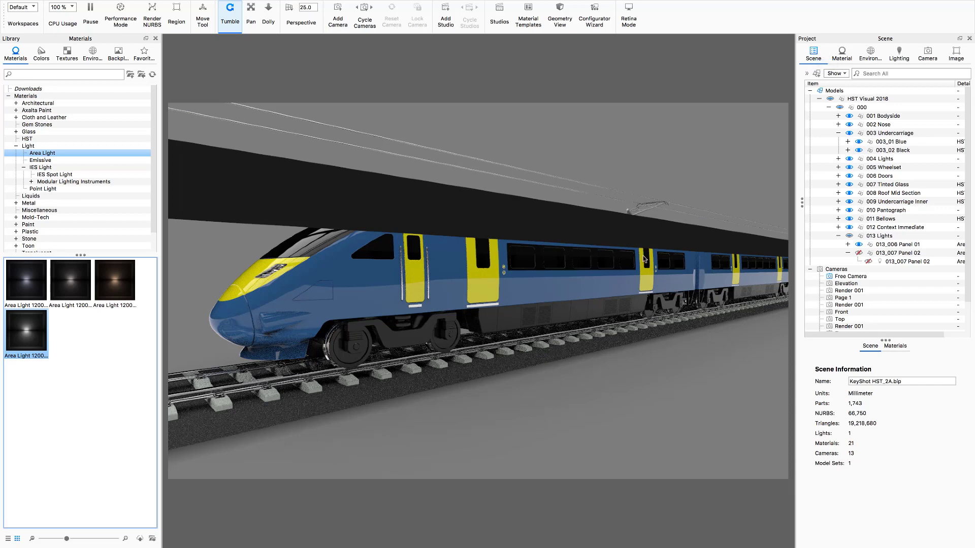
pyautogui.click(841, 55)
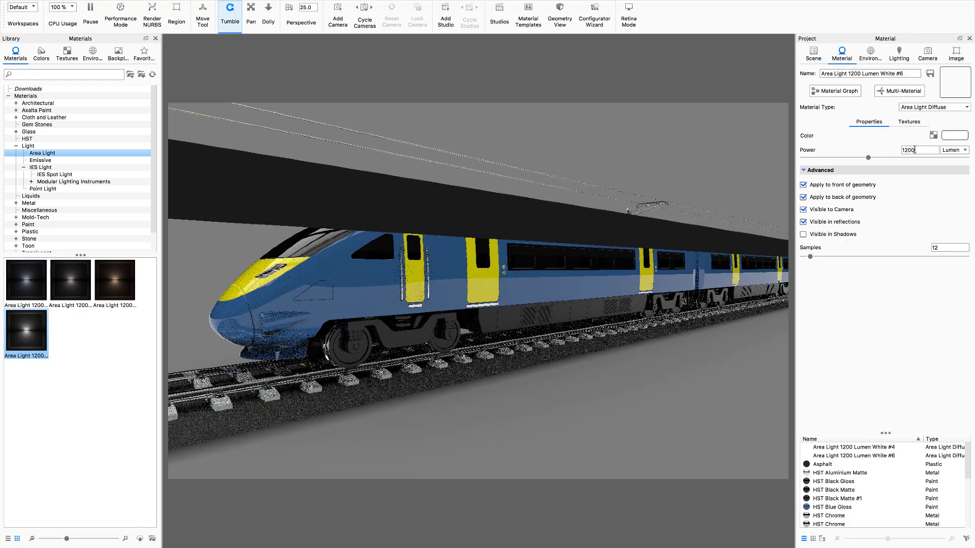
pyautogui.write('00')
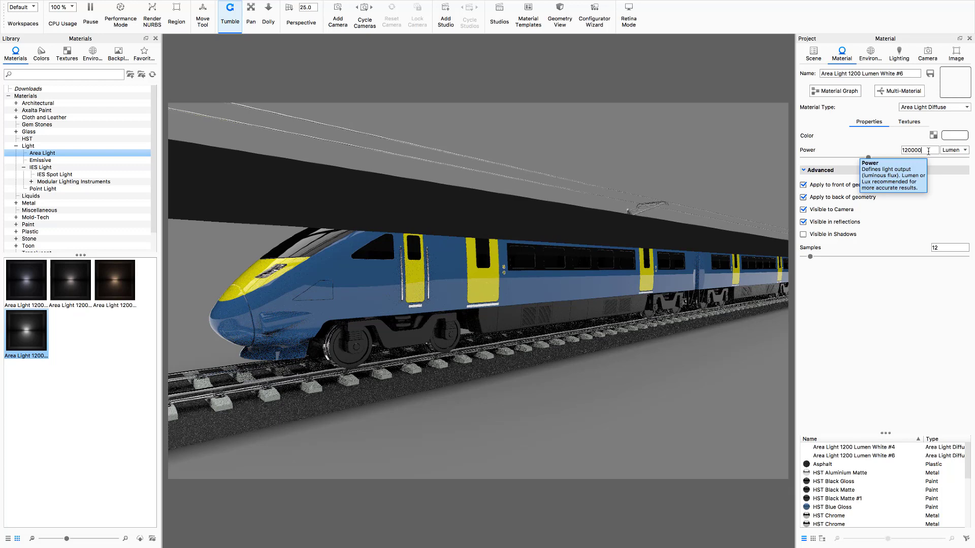
pyautogui.press('Return')
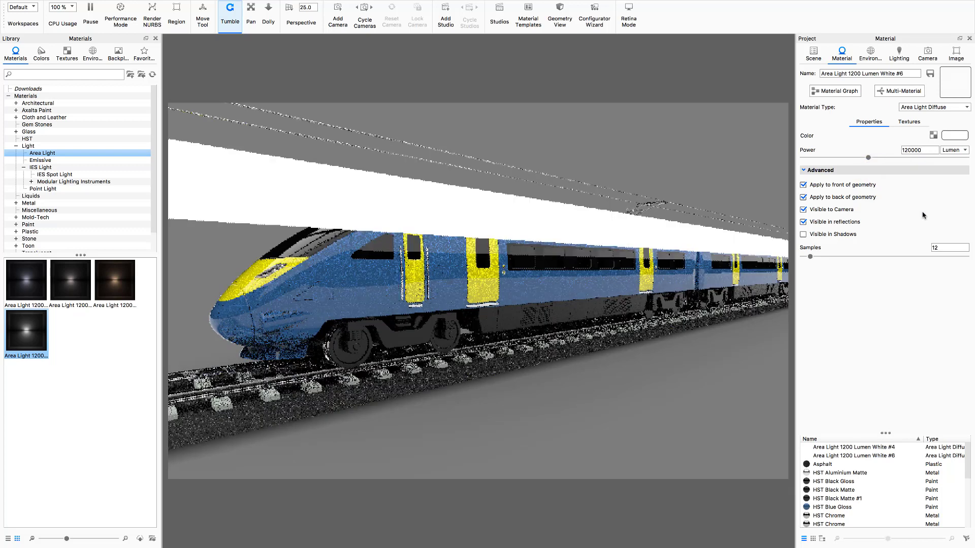
# - Limit Panel 01's light to the back of the geometry and make it invisible to the camera
pyautogui.click(802, 198)
pyautogui.click(802, 198)
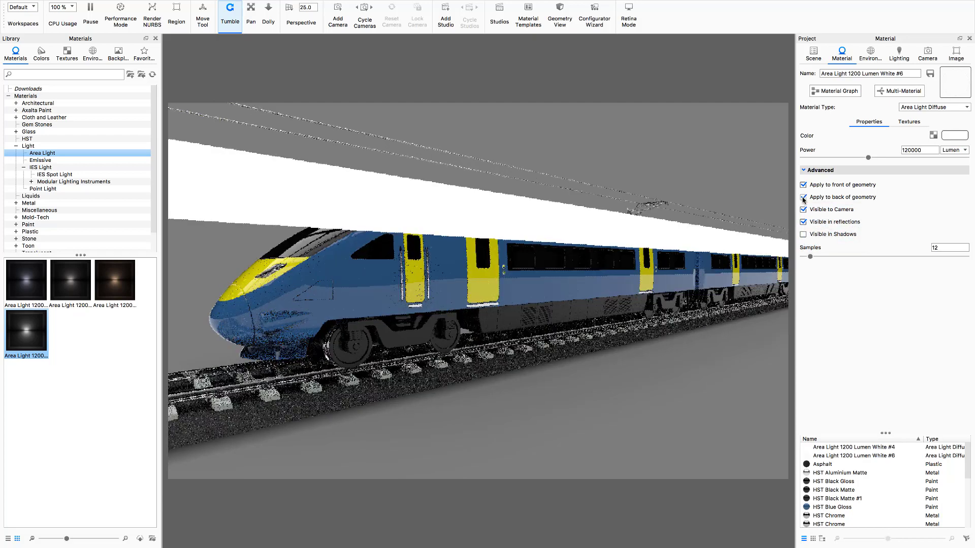
pyautogui.click(803, 186)
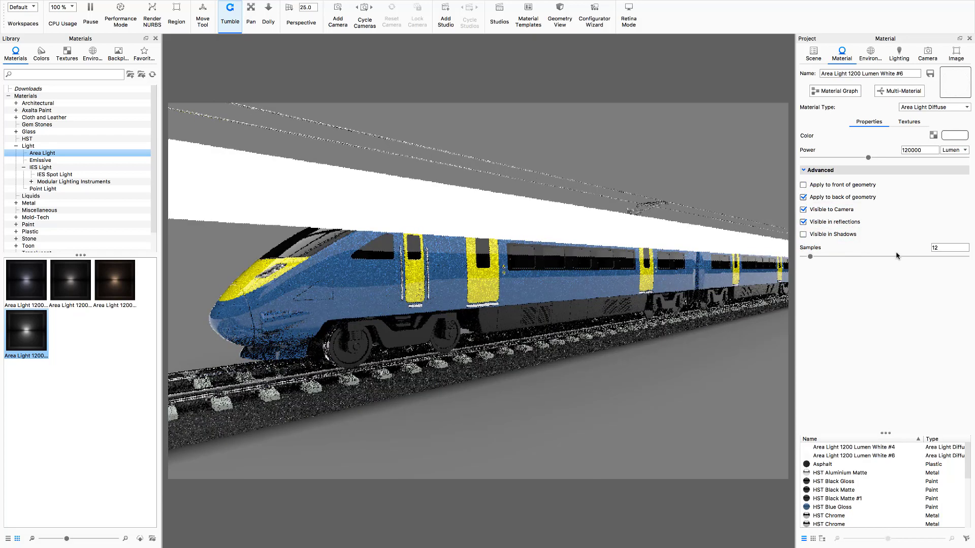
pyautogui.click(803, 210)
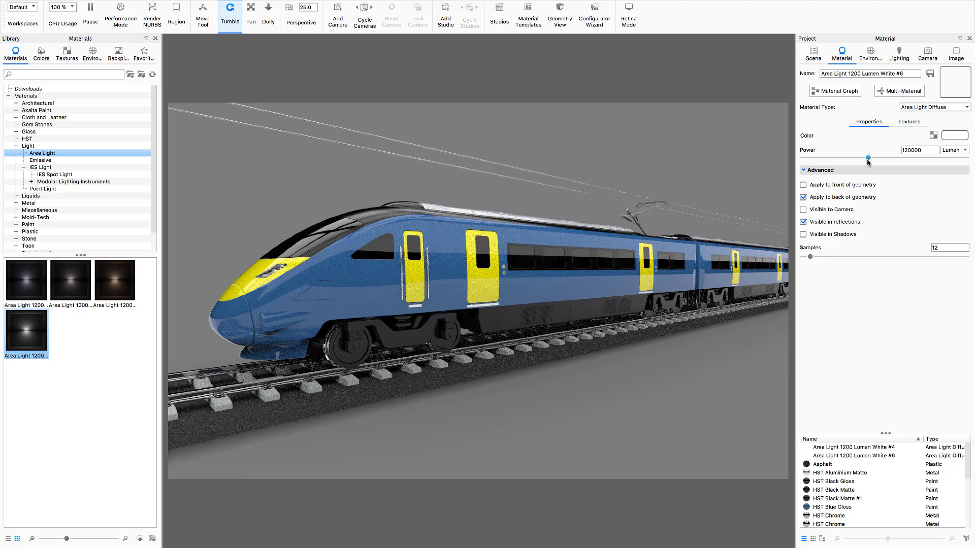
# - Set Panel 01's area light power to 132600 lumen and show 013_007 Panel 02 alongside it
pyautogui.moveTo(867, 158)
pyautogui.mouseDown()
pyautogui.moveTo(855, 161)
pyautogui.moveTo(897, 165)
pyautogui.moveTo(880, 167)
pyautogui.mouseUp()
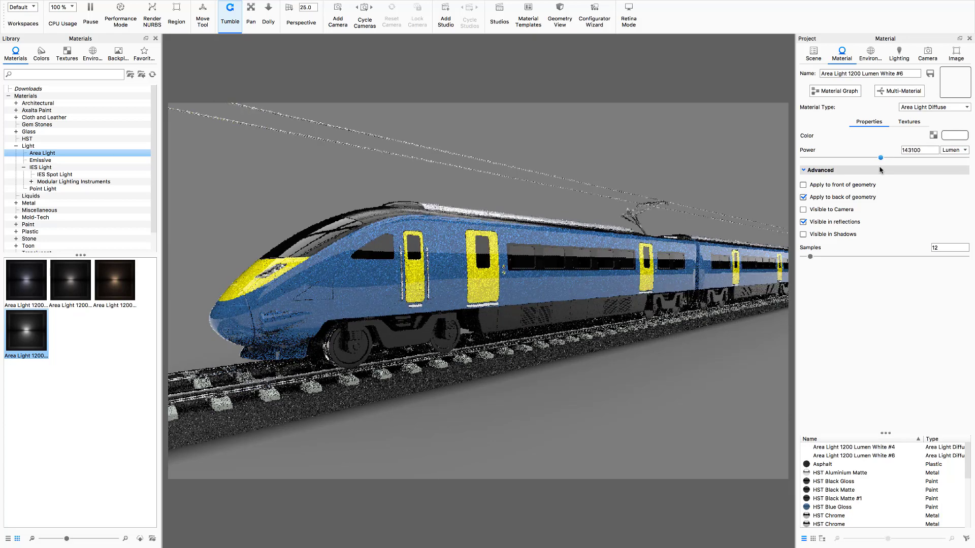
pyautogui.moveTo(880, 170); pyautogui.dragTo(876, 171)
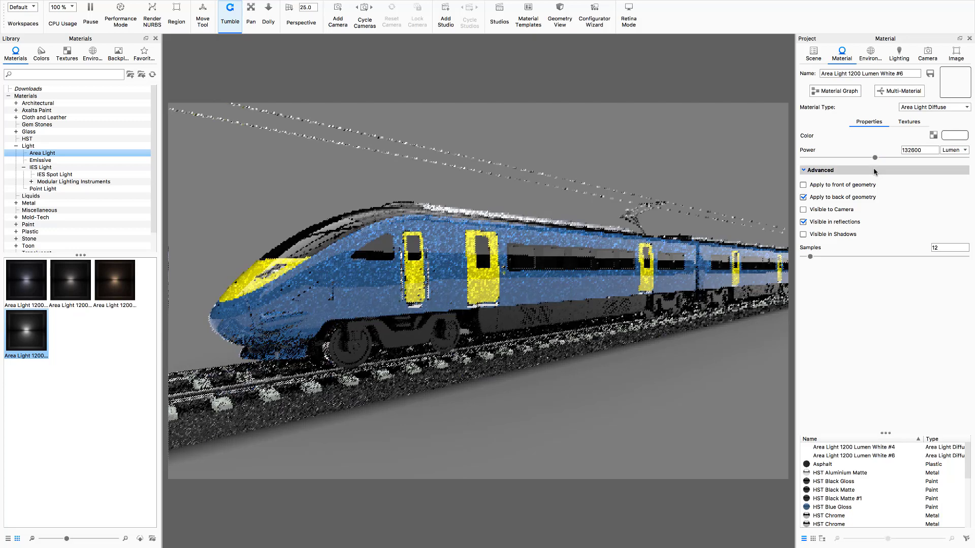
pyautogui.click(812, 55)
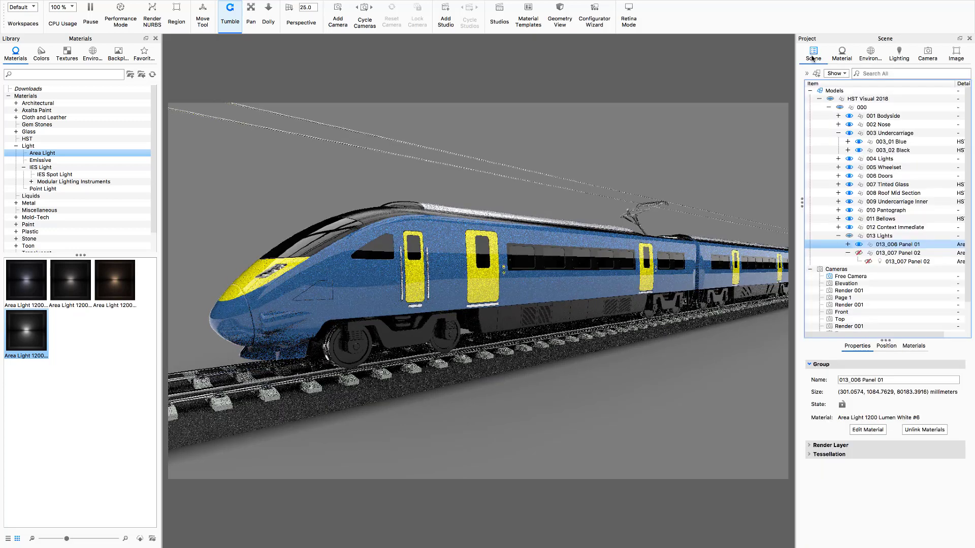
pyautogui.click(858, 252)
pyautogui.click(635, 440)
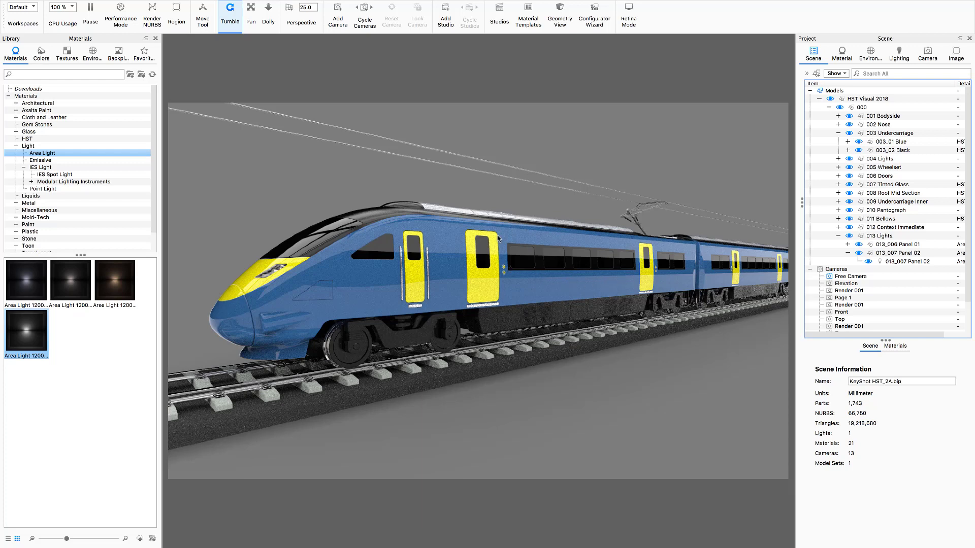
# - Lighten the HST Glass Black material's color to a grey of RGB 141, 141, 141
pyautogui.click(896, 347)
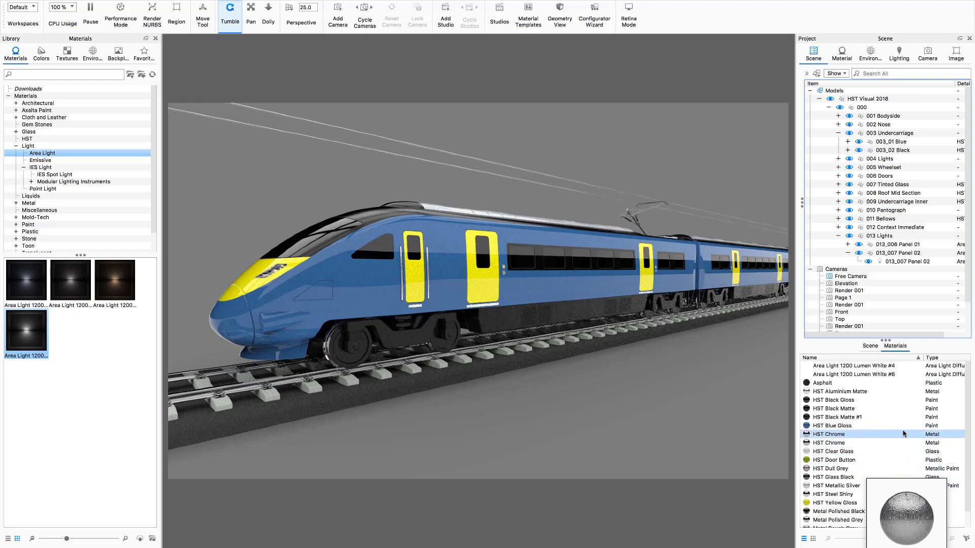
pyautogui.click(847, 478)
pyautogui.doubleClick(847, 477)
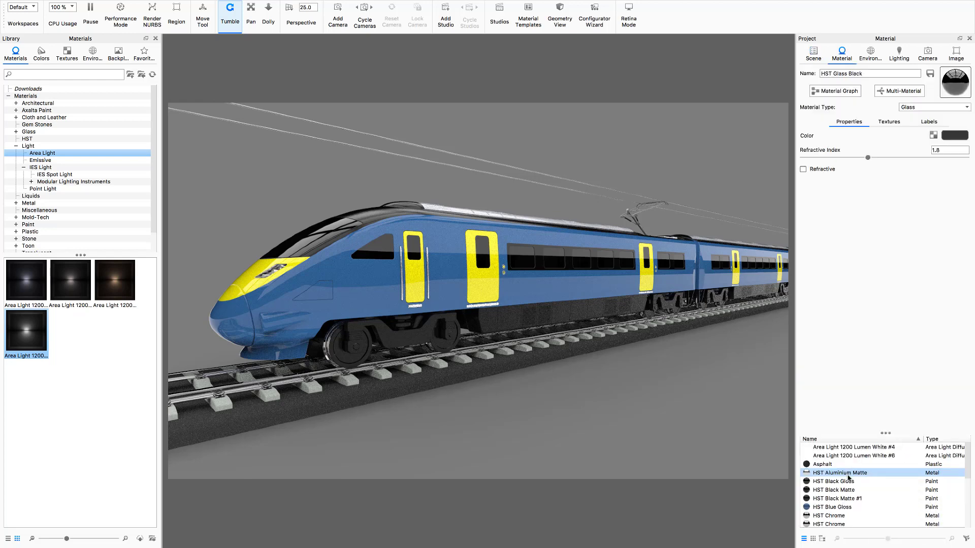
pyautogui.click(953, 136)
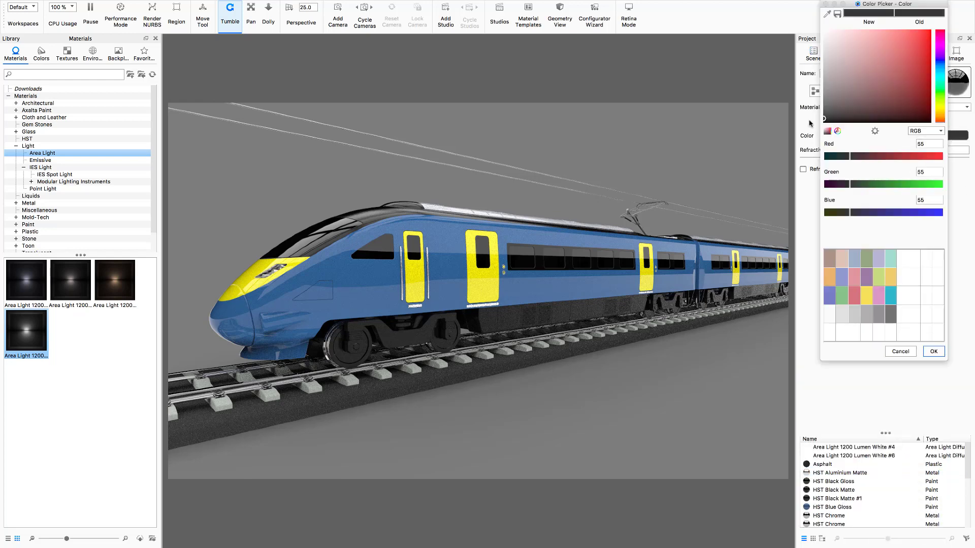
pyautogui.moveTo(825, 121); pyautogui.dragTo(824, 103)
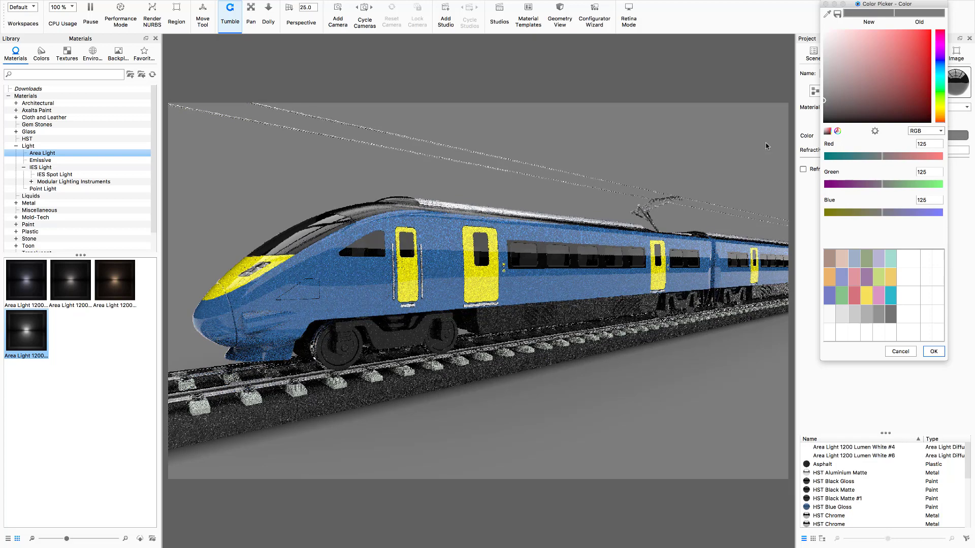
pyautogui.moveTo(823, 102); pyautogui.dragTo(824, 99)
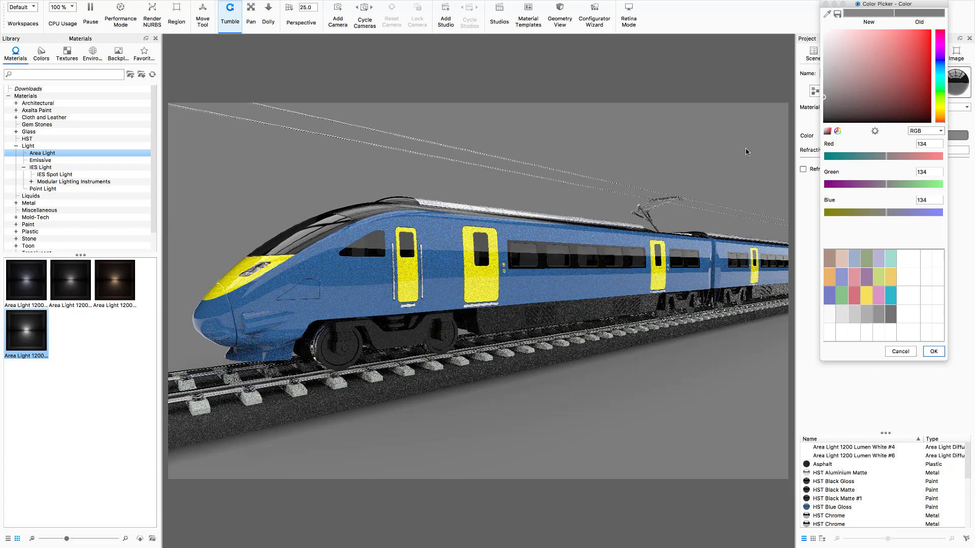
pyautogui.click(824, 96)
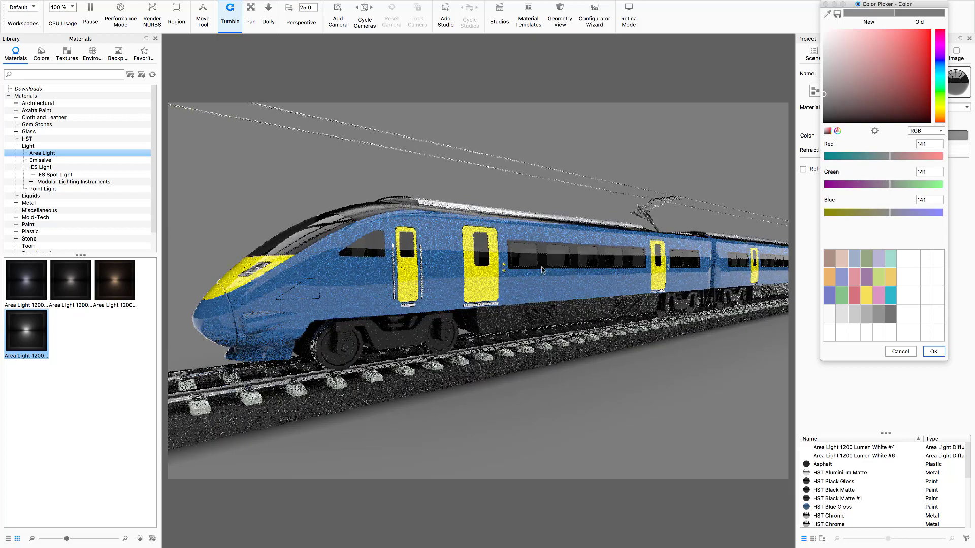
pyautogui.click(933, 351)
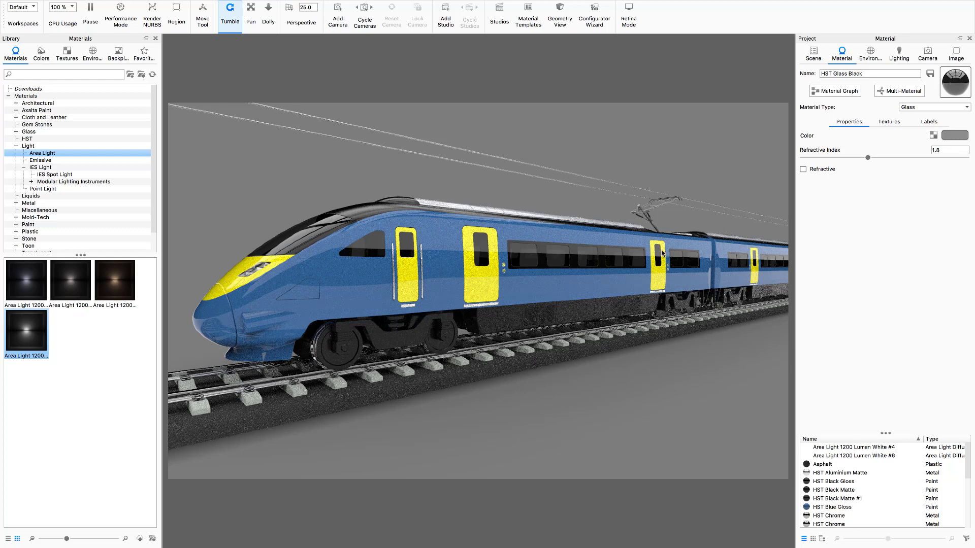
# - Set the samples of 013_006 Panel 01's area light material to 64
pyautogui.click(813, 54)
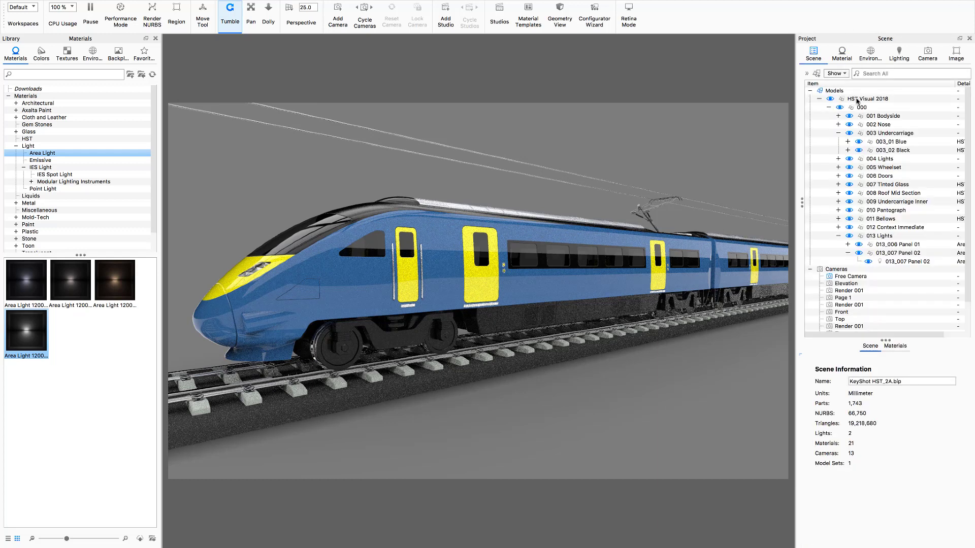
pyautogui.click(896, 244)
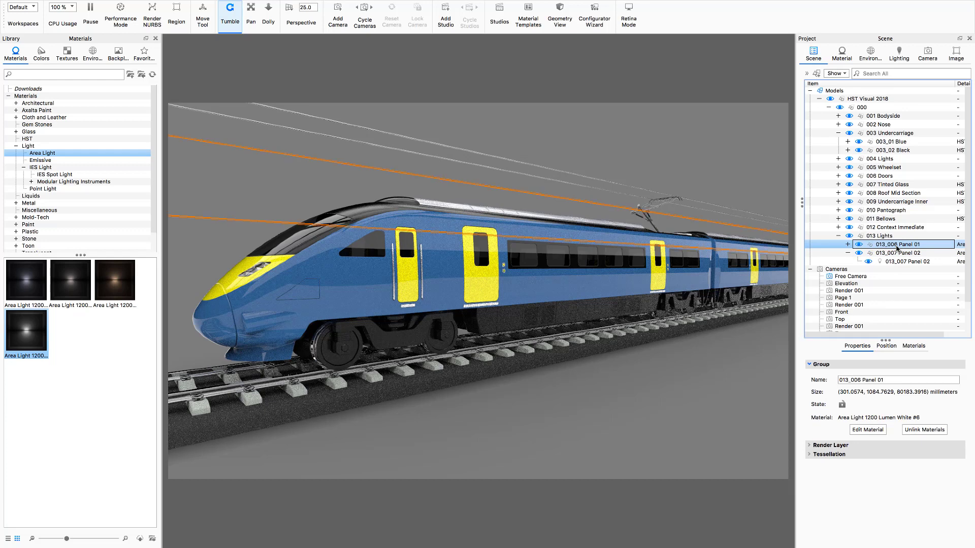
pyautogui.click(867, 429)
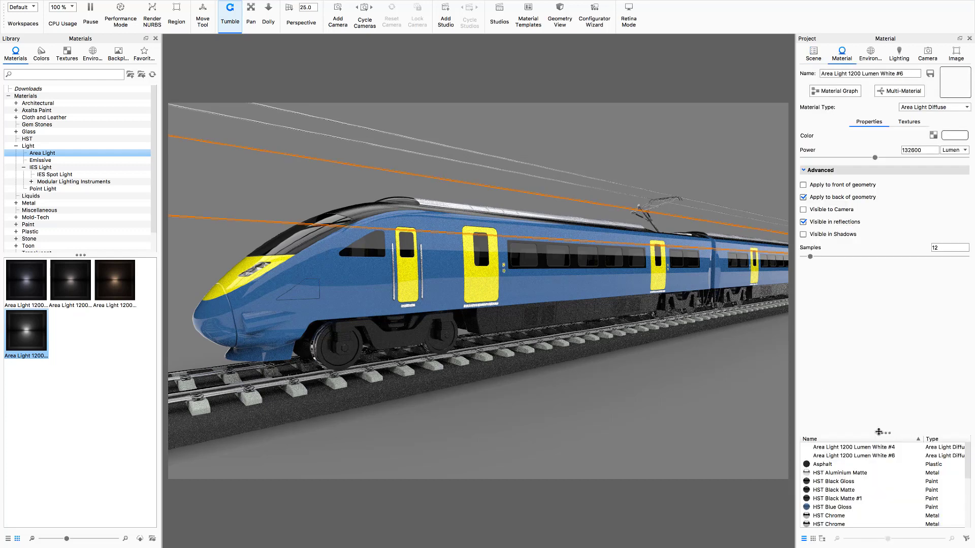
pyautogui.click(936, 248)
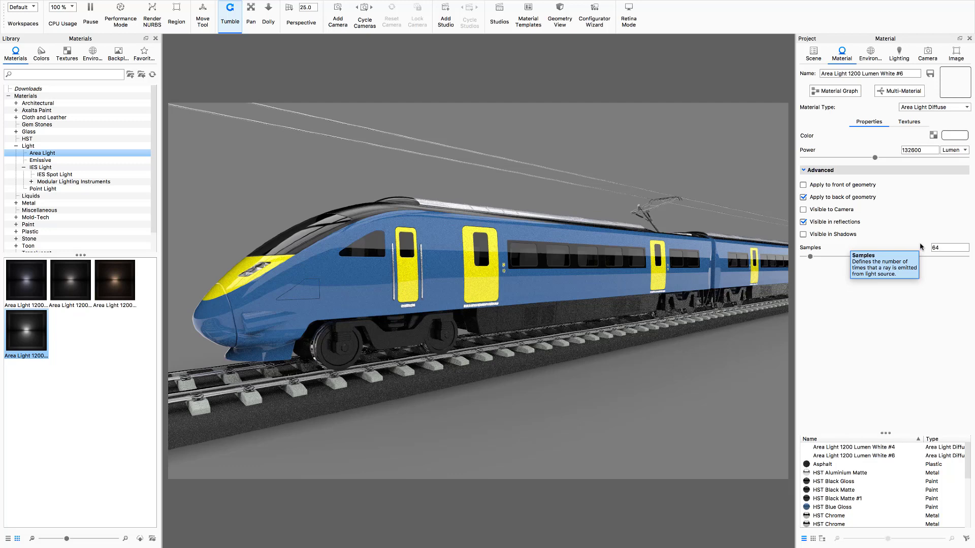
pyautogui.press('Return')
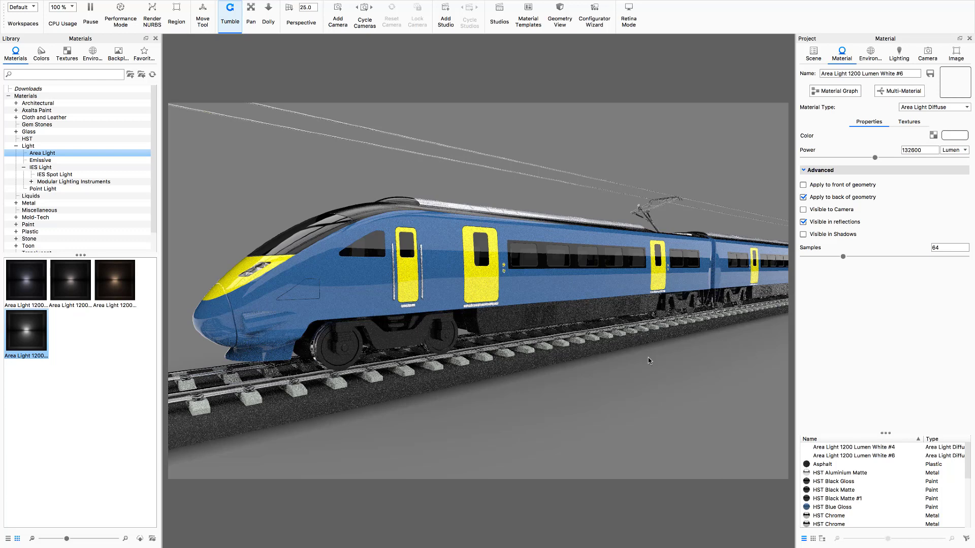
# - Raise the environment contrast to 1.038 and change the background color to a near-white of RGB 254, 254, 254
pyautogui.click(870, 51)
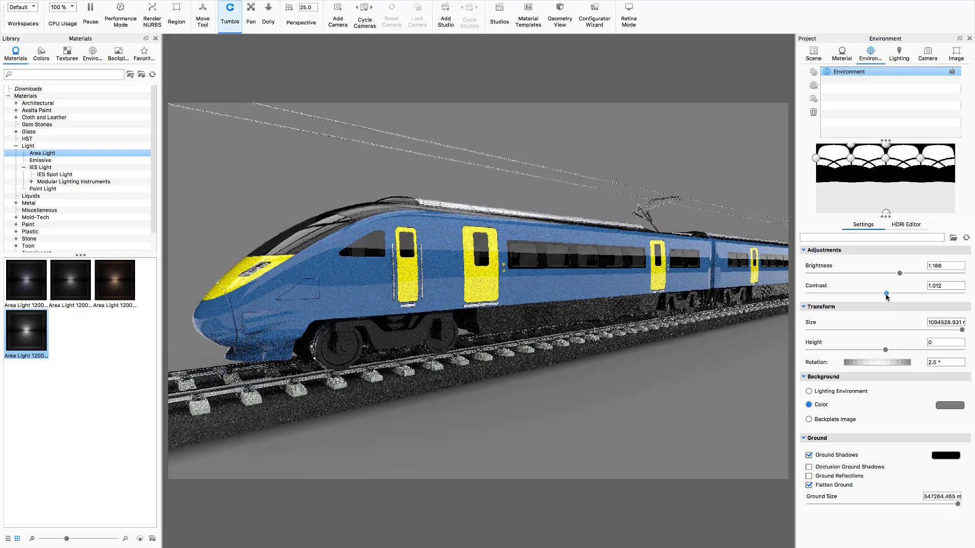
pyautogui.moveTo(886, 294); pyautogui.dragTo(888, 294)
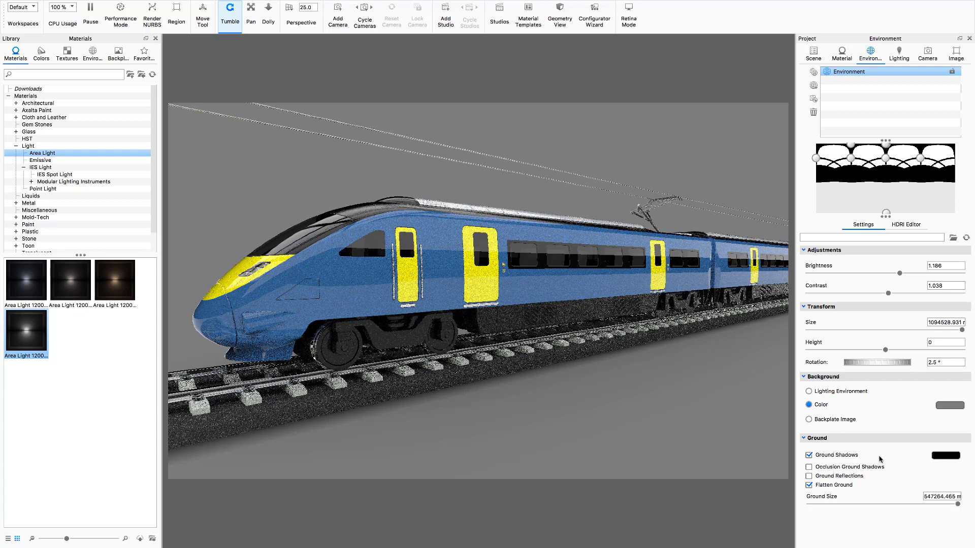
pyautogui.click(946, 407)
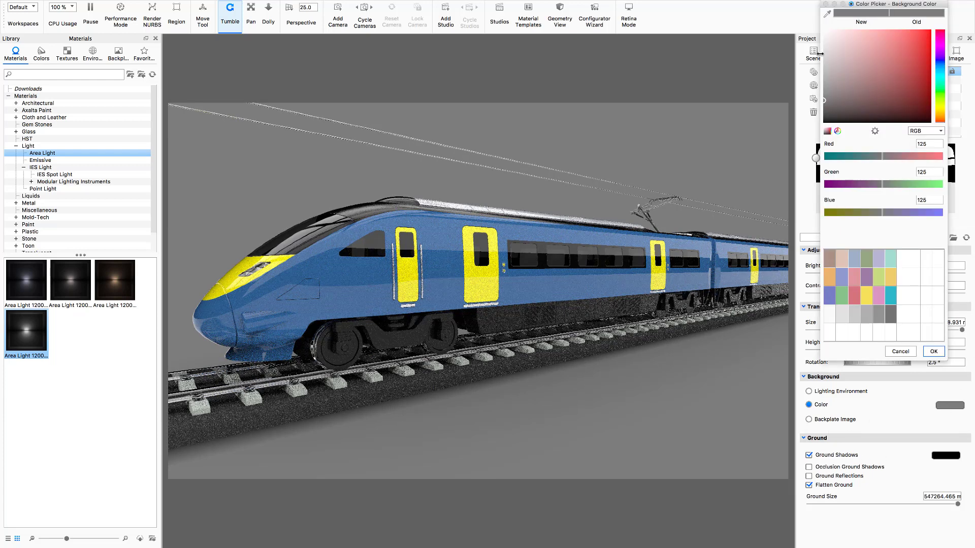
pyautogui.moveTo(825, 100); pyautogui.dragTo(824, 33)
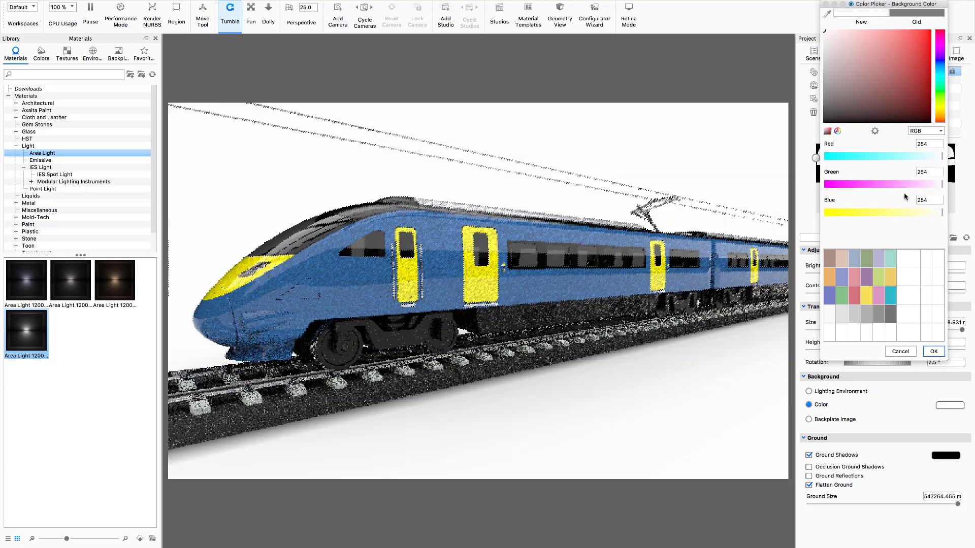
pyautogui.click(934, 352)
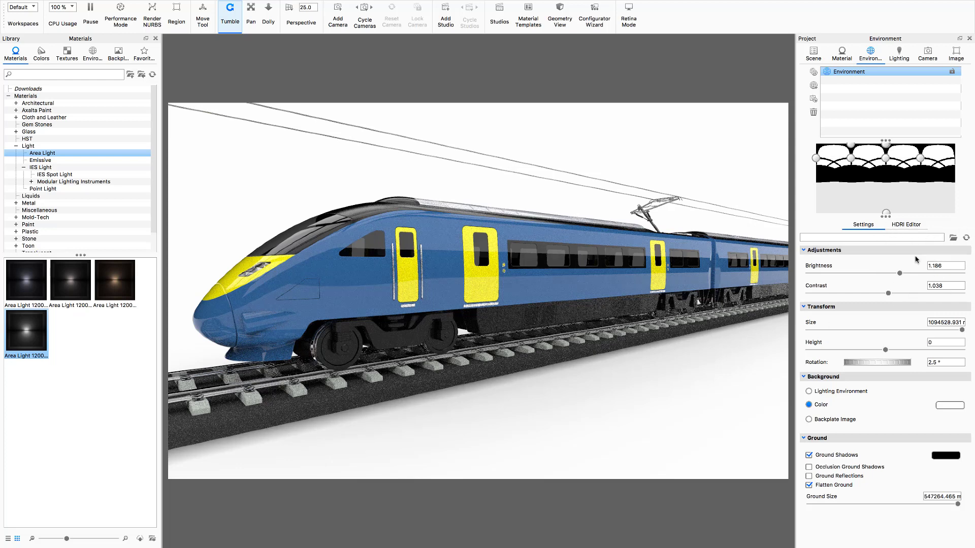
# - Raise the overall image brightness to 1.165
pyautogui.click(957, 55)
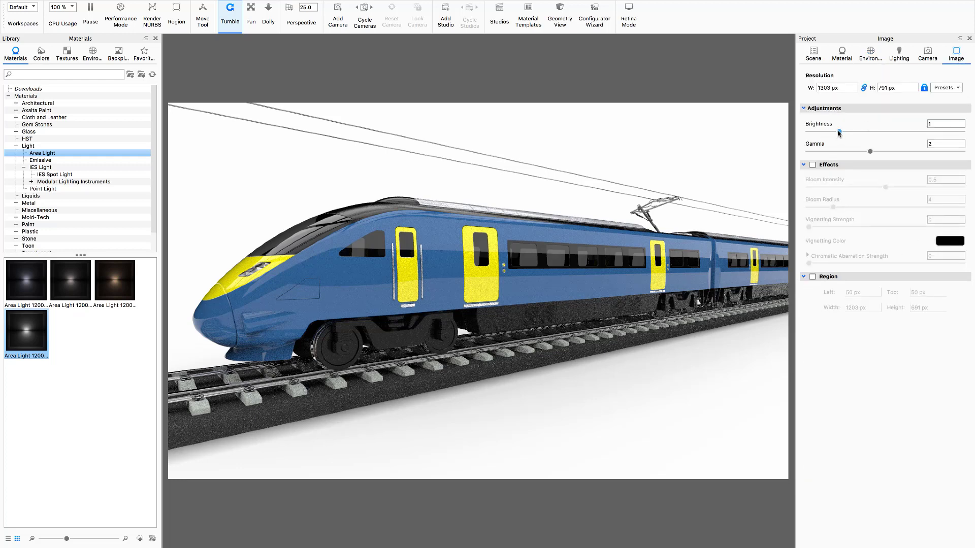
pyautogui.moveTo(841, 133); pyautogui.dragTo(845, 133)
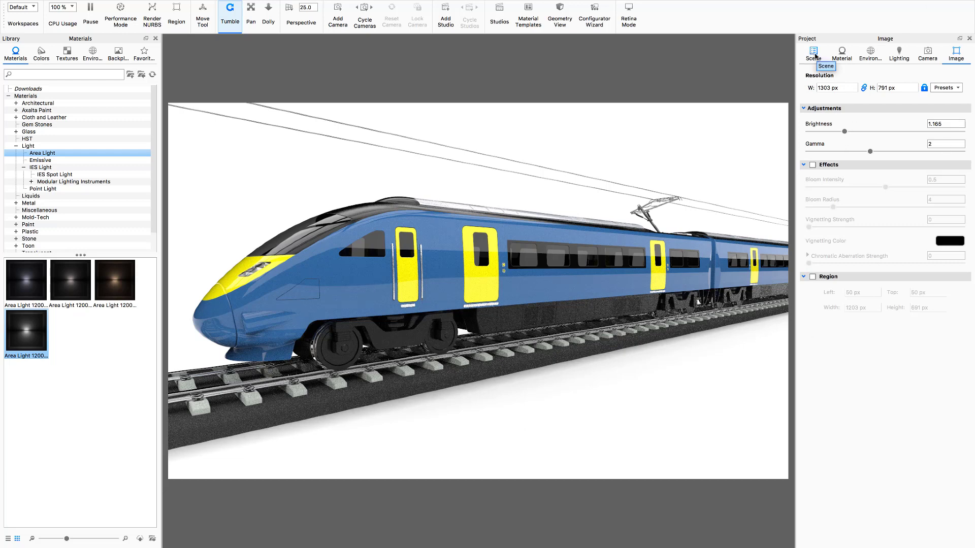
# - Set the roughness of the HST Aluminium Matte material to 0.04
pyautogui.click(842, 52)
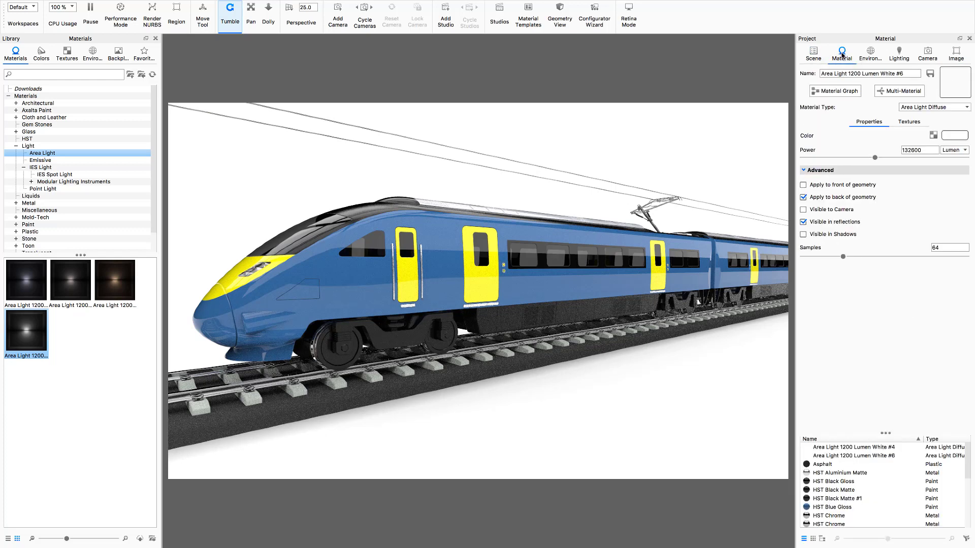
pyautogui.click(866, 474)
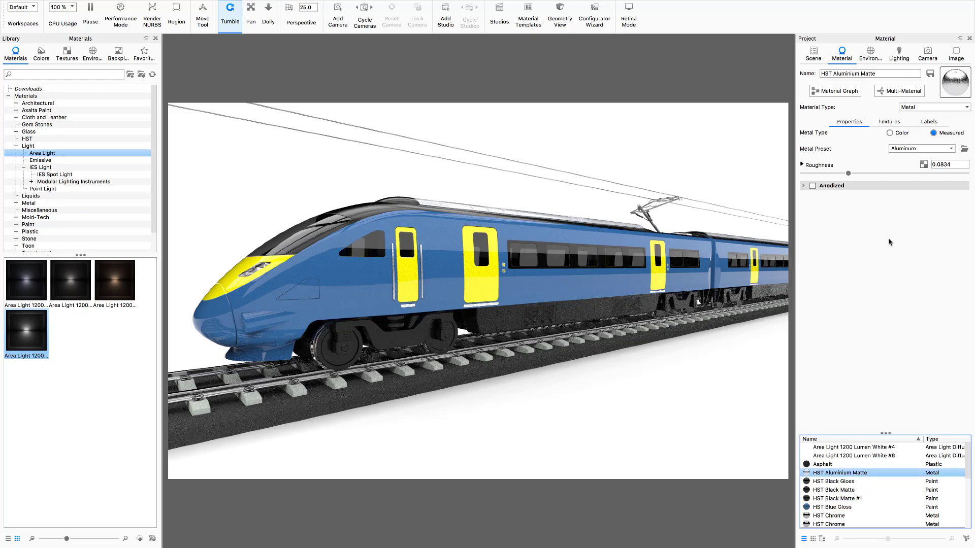
pyautogui.click(848, 174)
pyautogui.moveTo(847, 174); pyautogui.dragTo(820, 173)
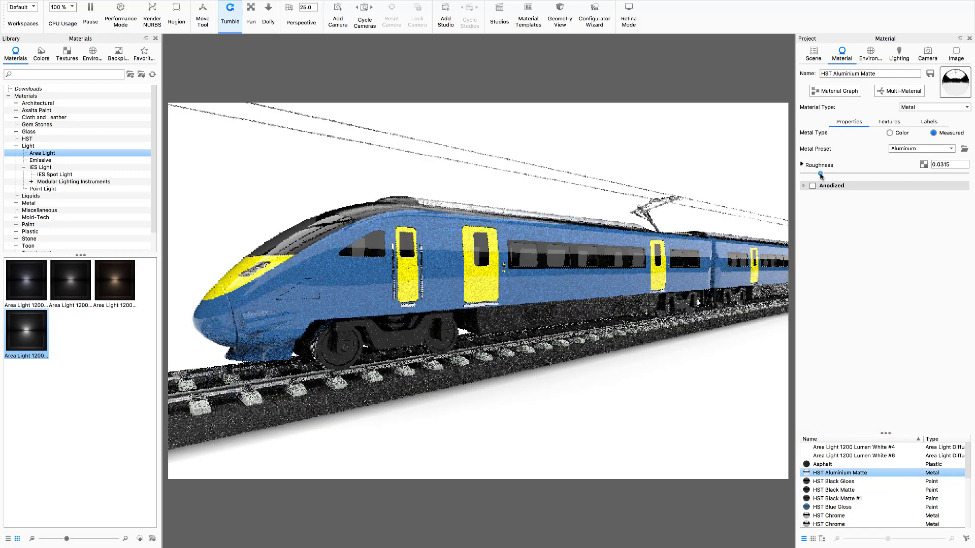
pyautogui.moveTo(820, 174); pyautogui.dragTo(818, 177)
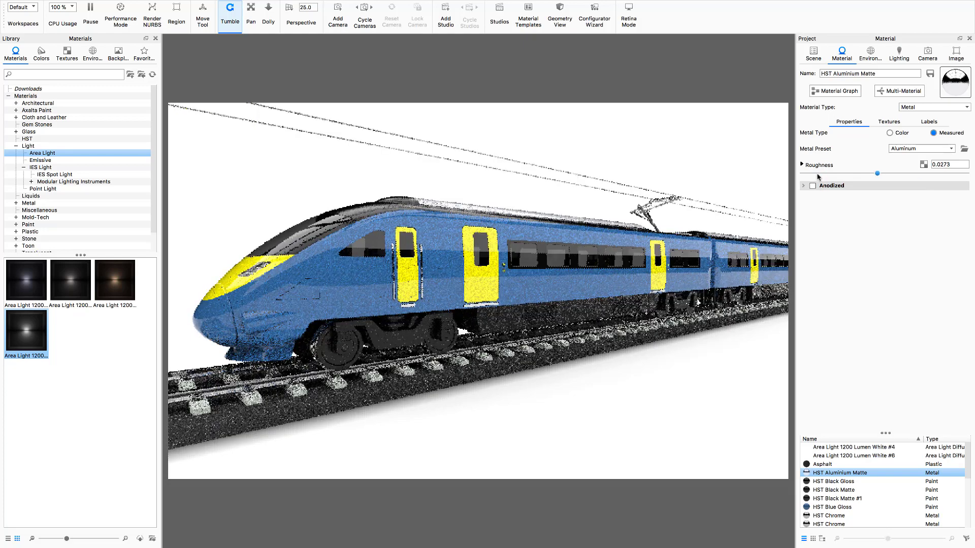
pyautogui.click(818, 175)
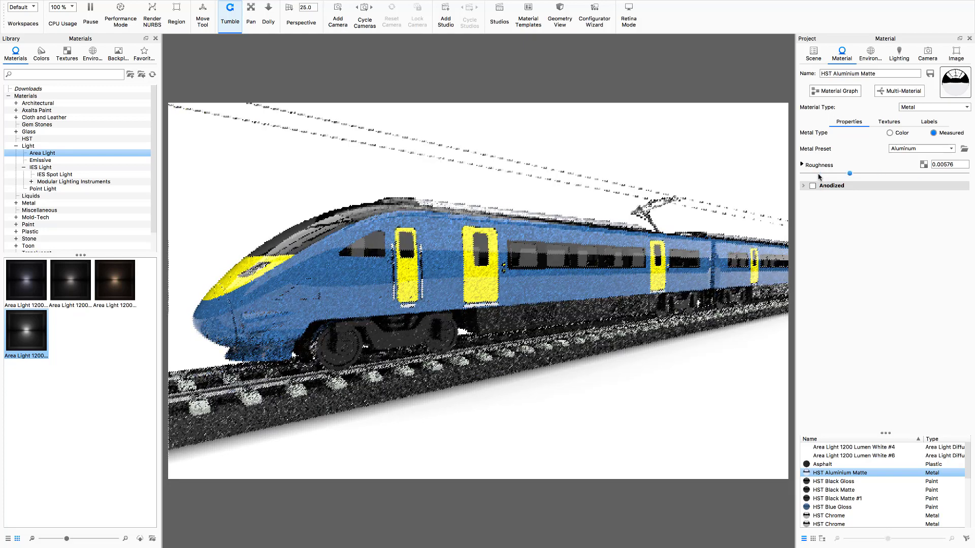
pyautogui.moveTo(850, 176); pyautogui.dragTo(857, 176)
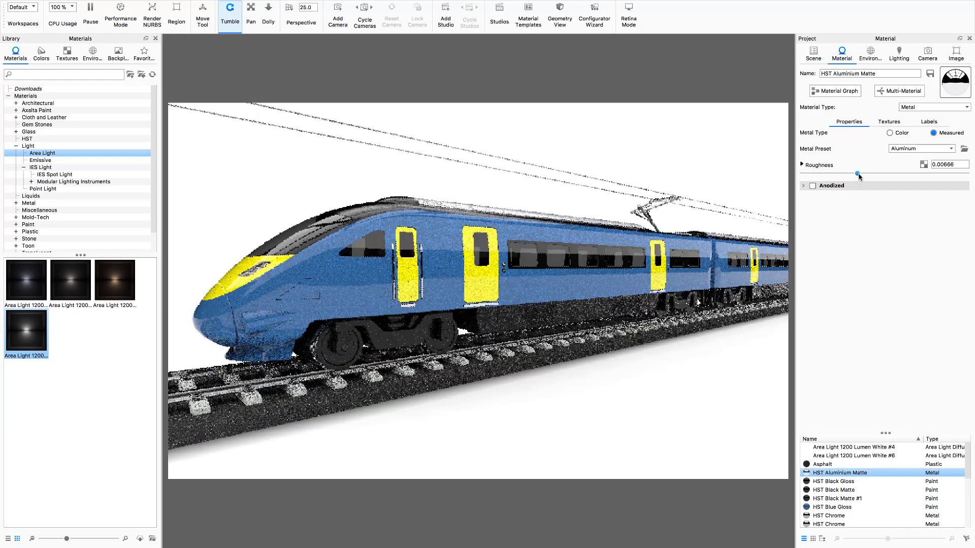
pyautogui.moveTo(858, 175); pyautogui.dragTo(891, 174)
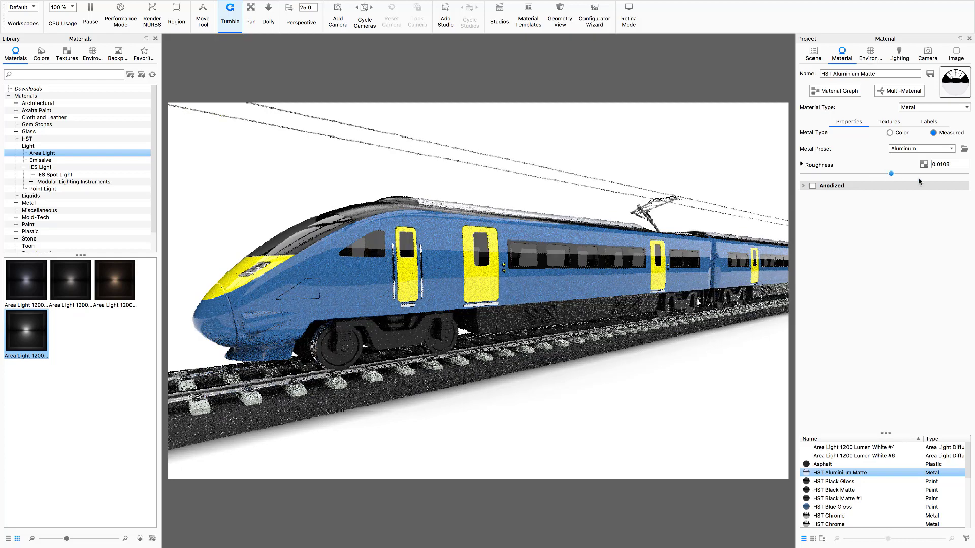
pyautogui.click(920, 173)
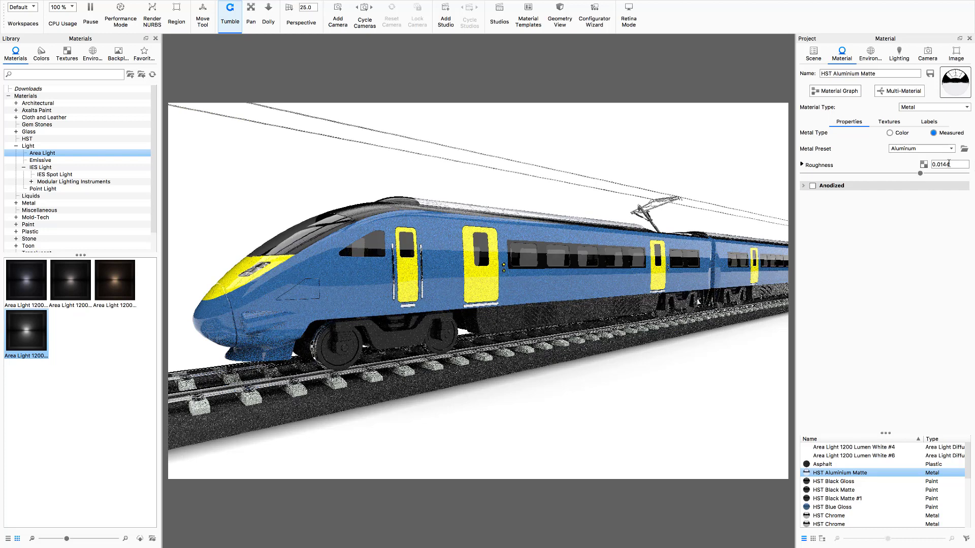
pyautogui.moveTo(938, 164); pyautogui.dragTo(960, 165)
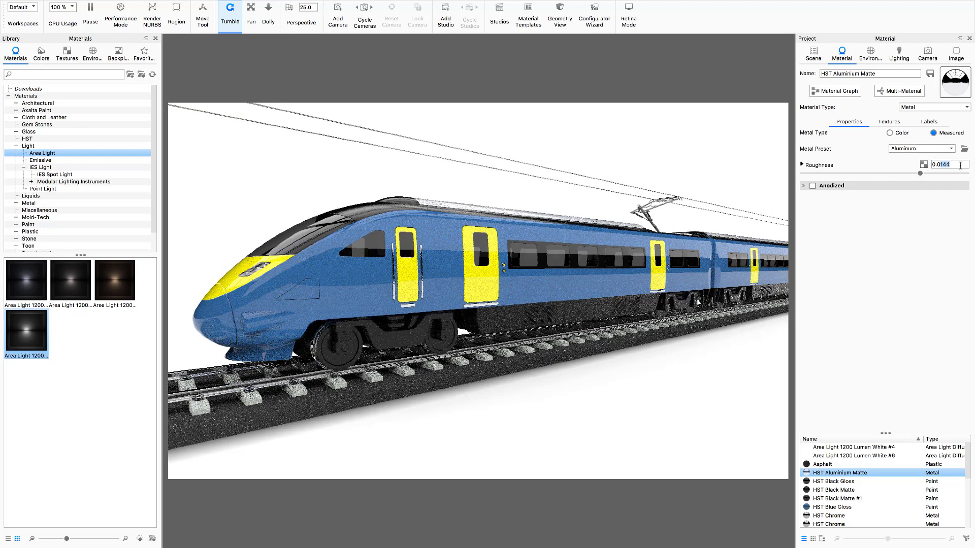
pyautogui.press('Return')
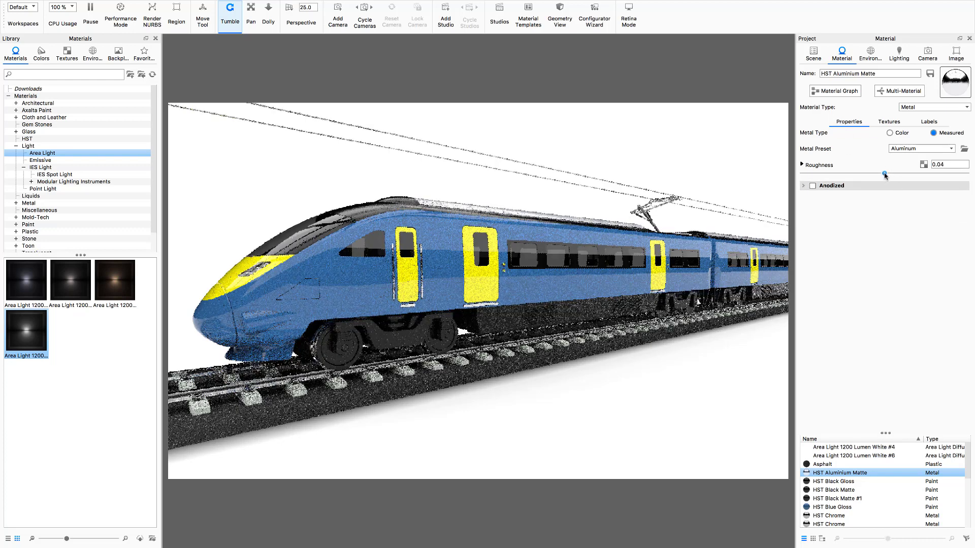
# - Reveal the roughness samples setting of the HST Aluminium Matte material and select its value
pyautogui.click(801, 165)
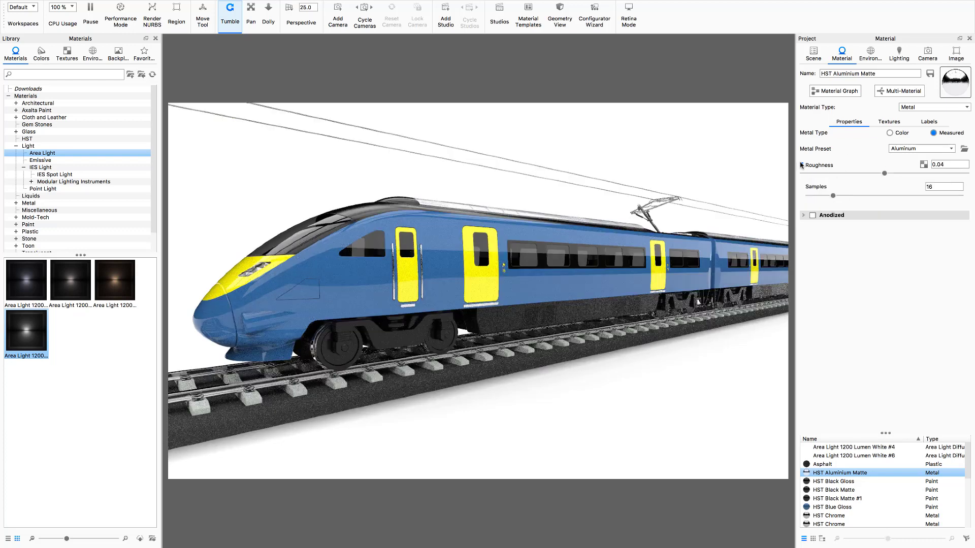
pyautogui.doubleClick(935, 188)
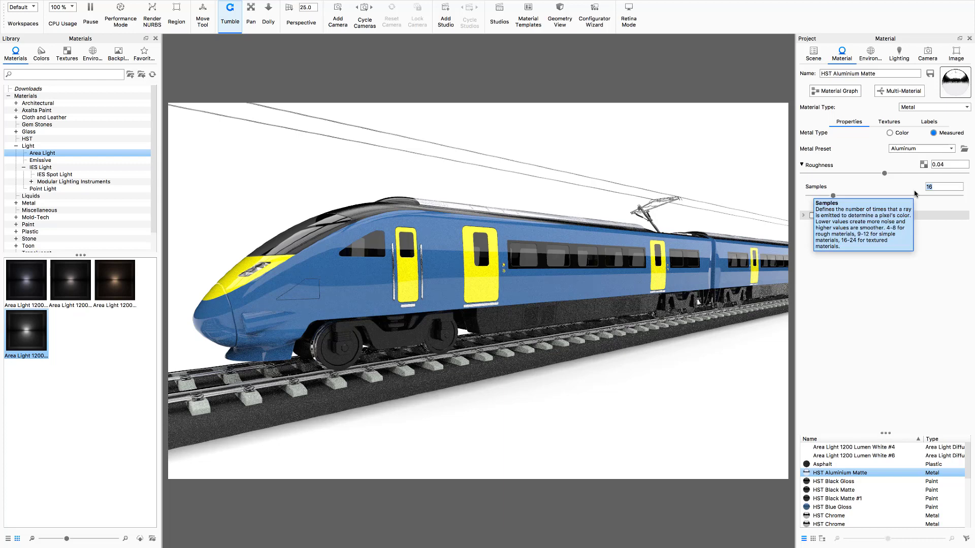
pyautogui.click(884, 324)
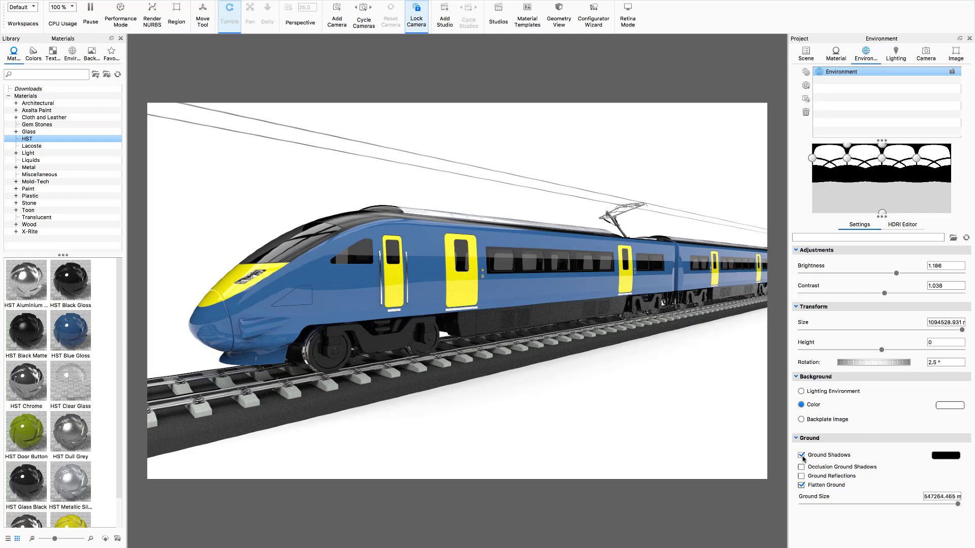
# - Turn off the environment's ground shadows and open the render output settings
pyautogui.click(801, 455)
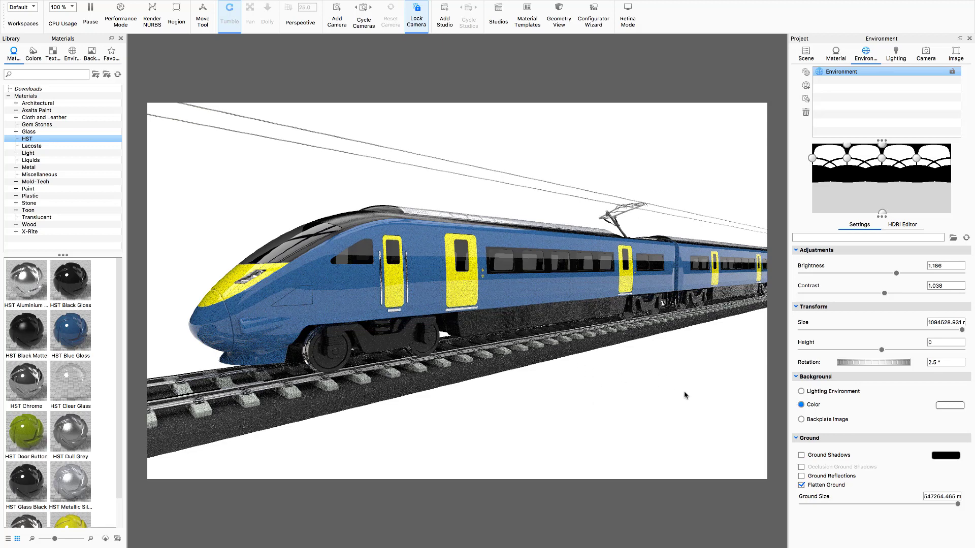
pyautogui.click(254, 5)
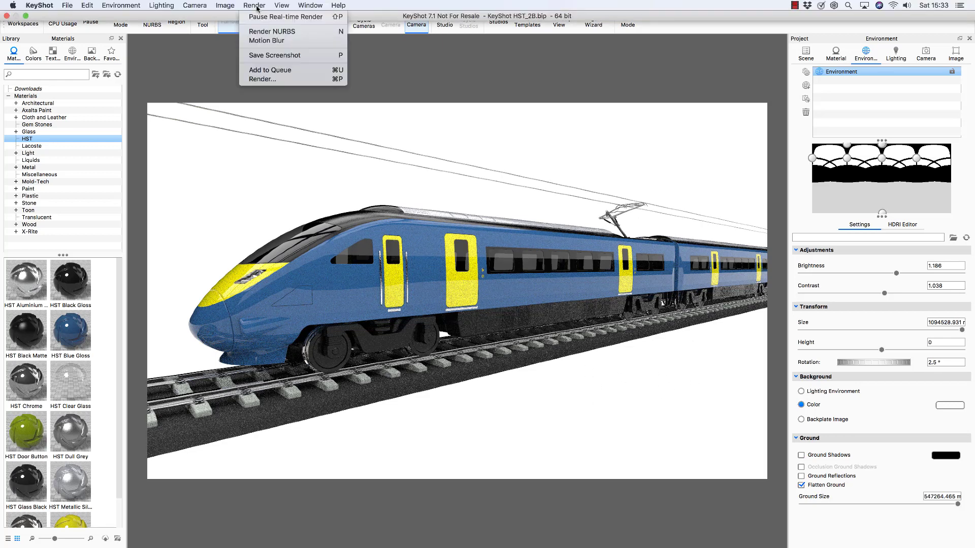
pyautogui.click(262, 79)
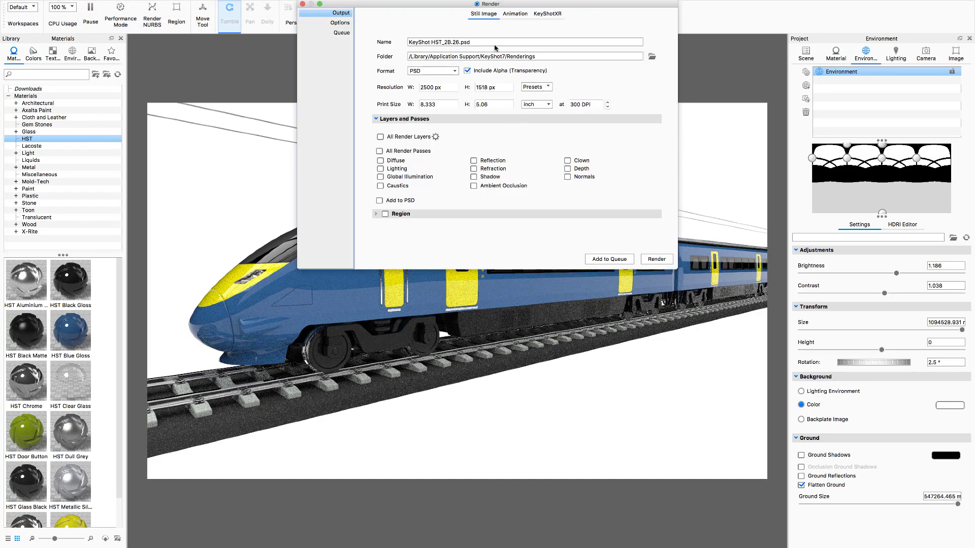
pyautogui.moveTo(459, 8); pyautogui.dragTo(423, 66)
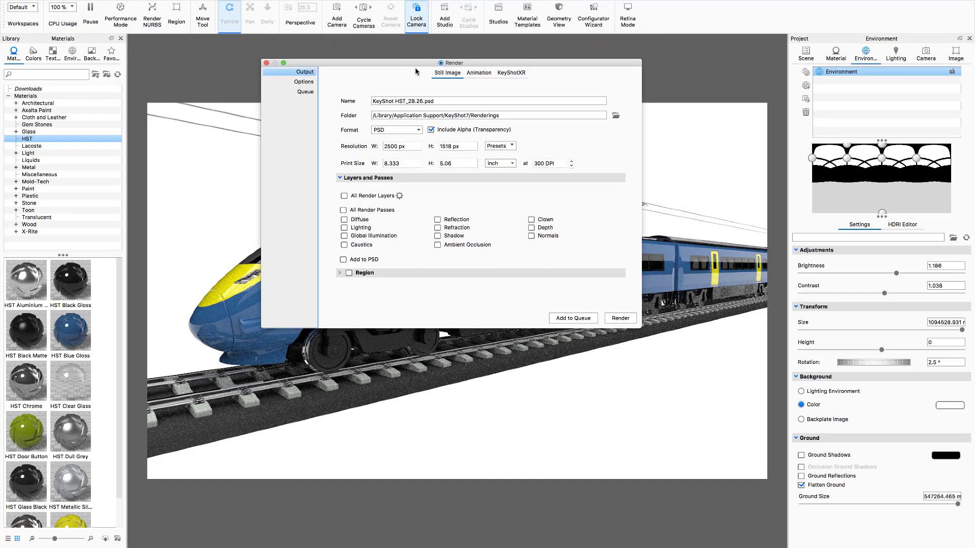
# - Render the still image in PSD format at 2500 x 1518 px, and close the finished render and the render settings
pyautogui.click(419, 131)
pyautogui.click(386, 131)
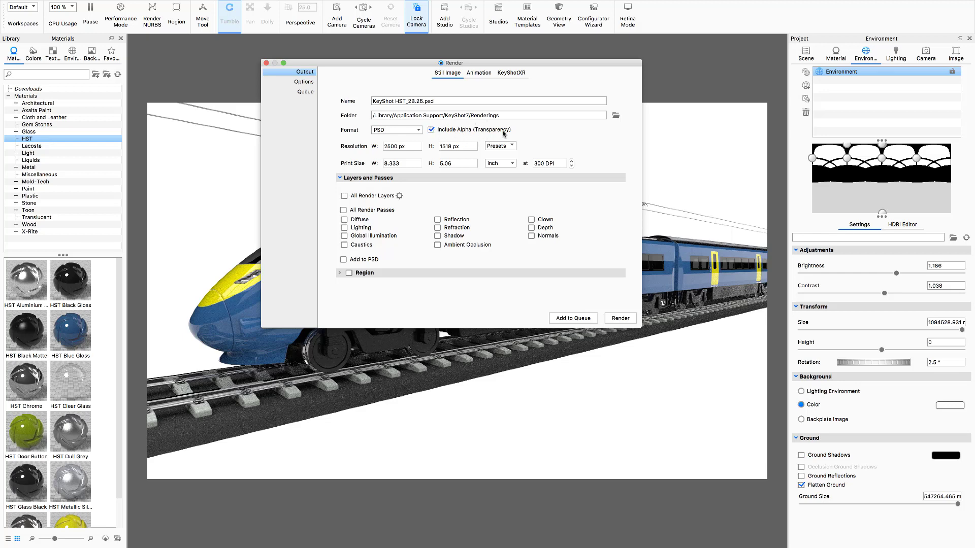
pyautogui.moveTo(479, 66); pyautogui.dragTo(458, 409)
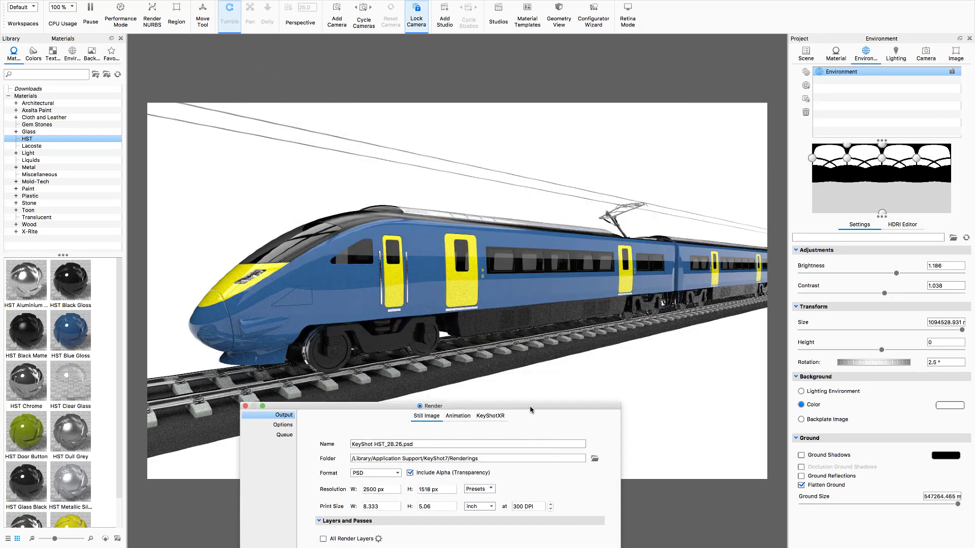
pyautogui.moveTo(531, 410); pyautogui.dragTo(573, 147)
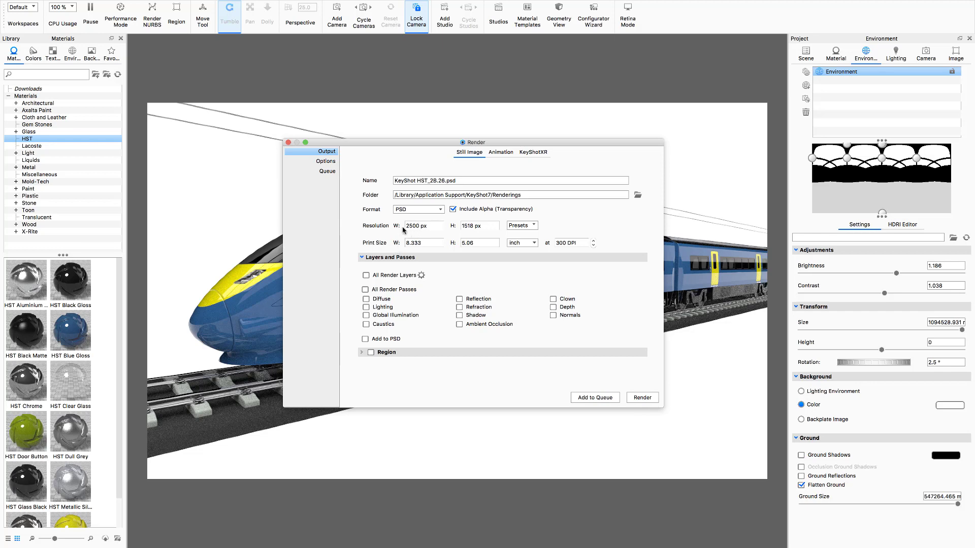
pyautogui.click(646, 400)
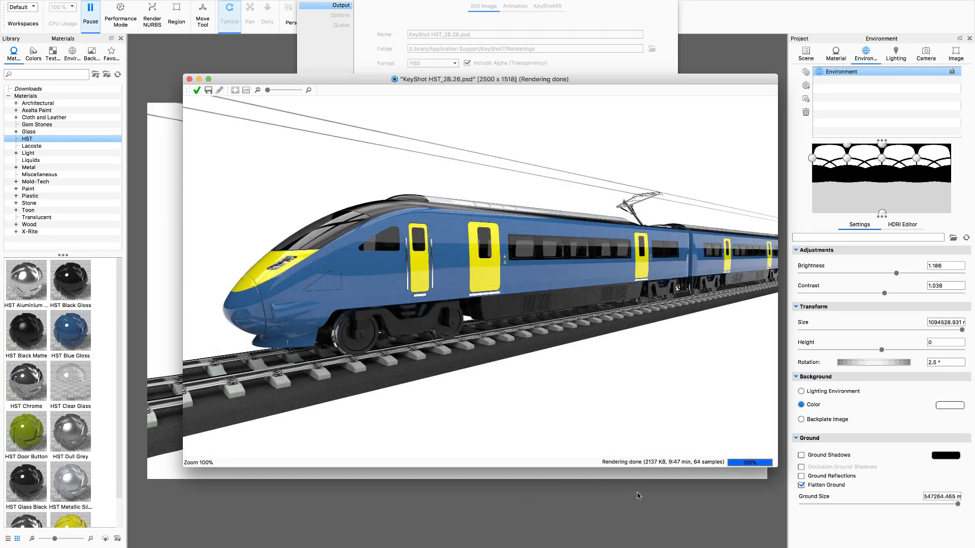
pyautogui.click(189, 80)
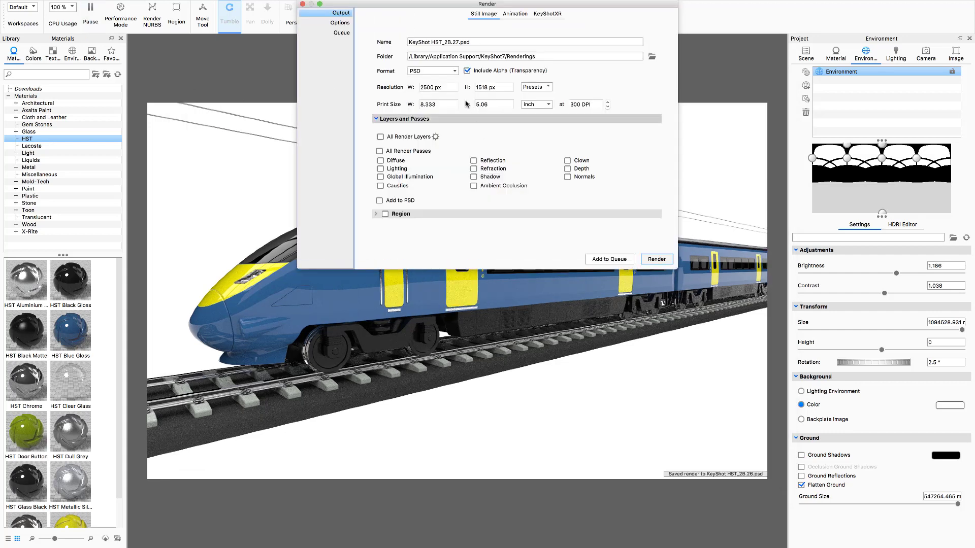
pyautogui.click(302, 4)
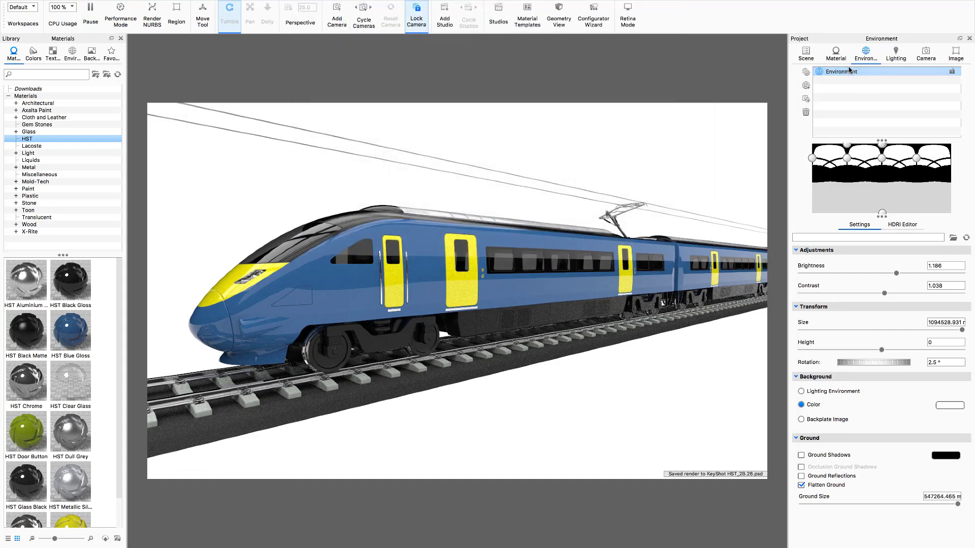
# - Hide the 012 Context Immediate and 013 Lights groups in the scene
pyautogui.click(806, 53)
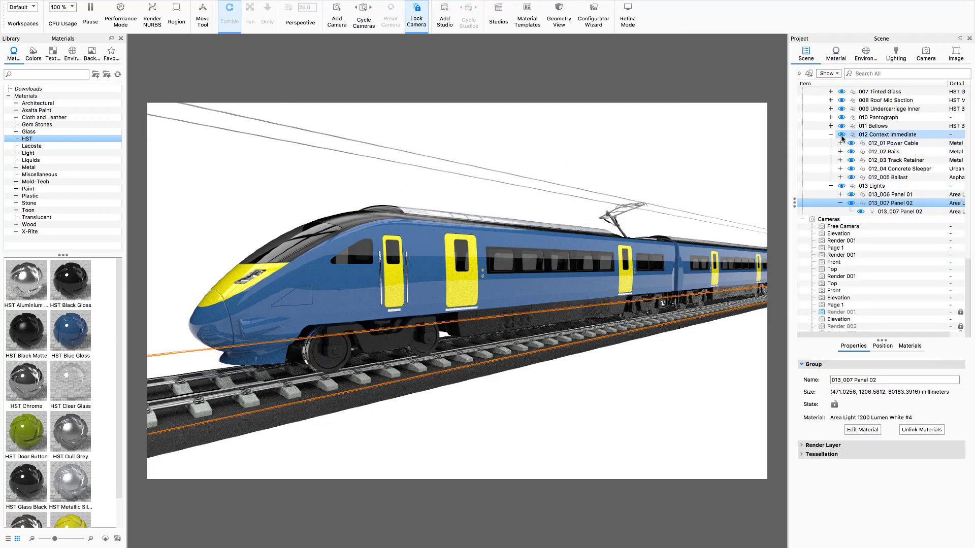
pyautogui.click(841, 136)
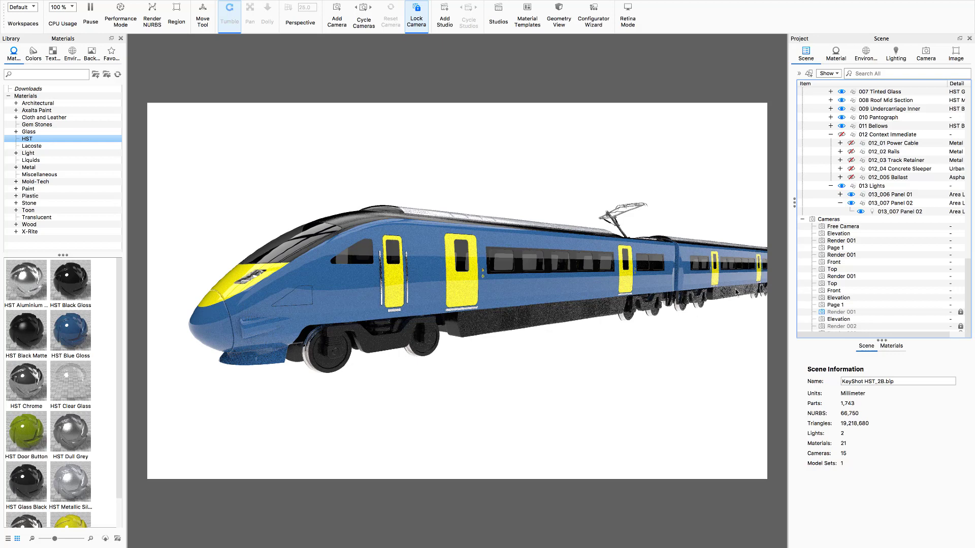
pyautogui.click(239, 327)
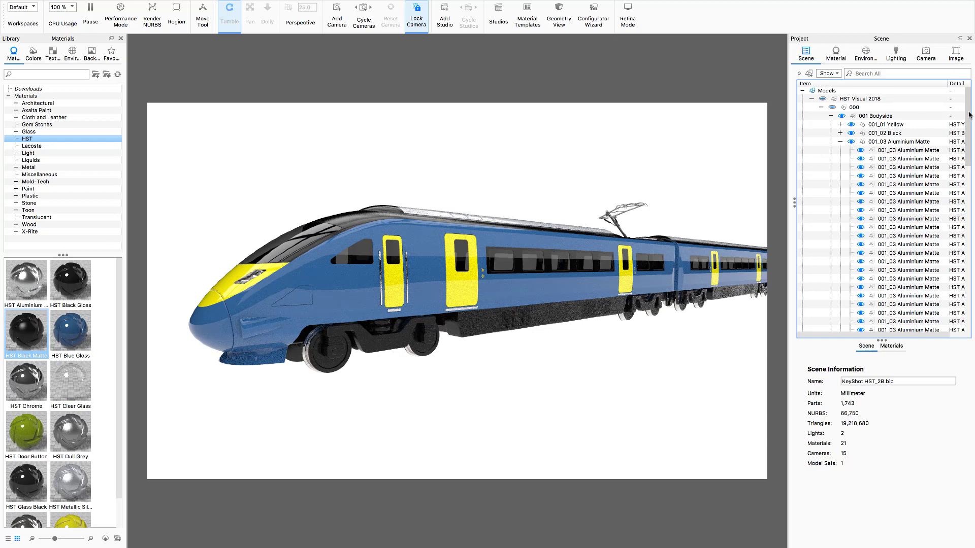
pyautogui.moveTo(970, 115); pyautogui.dragTo(973, 266)
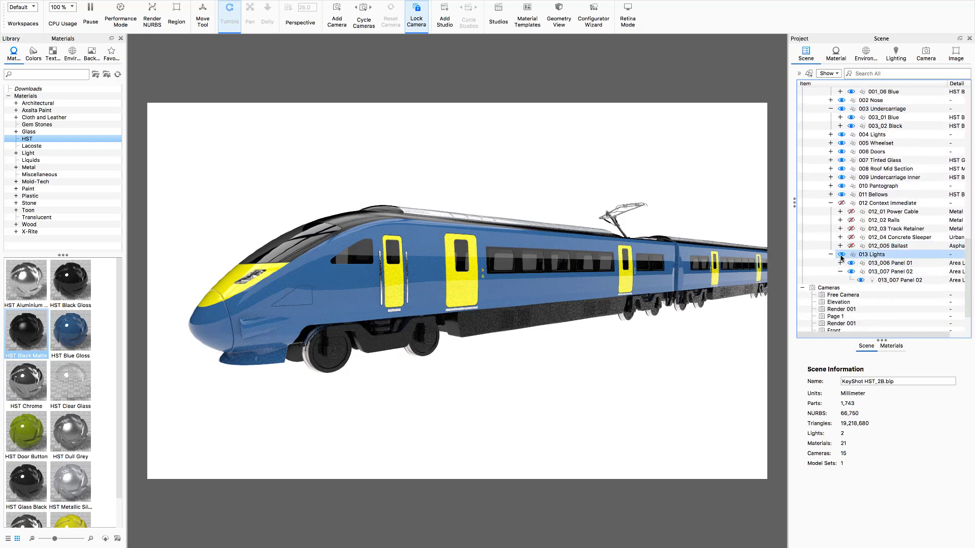
pyautogui.click(841, 255)
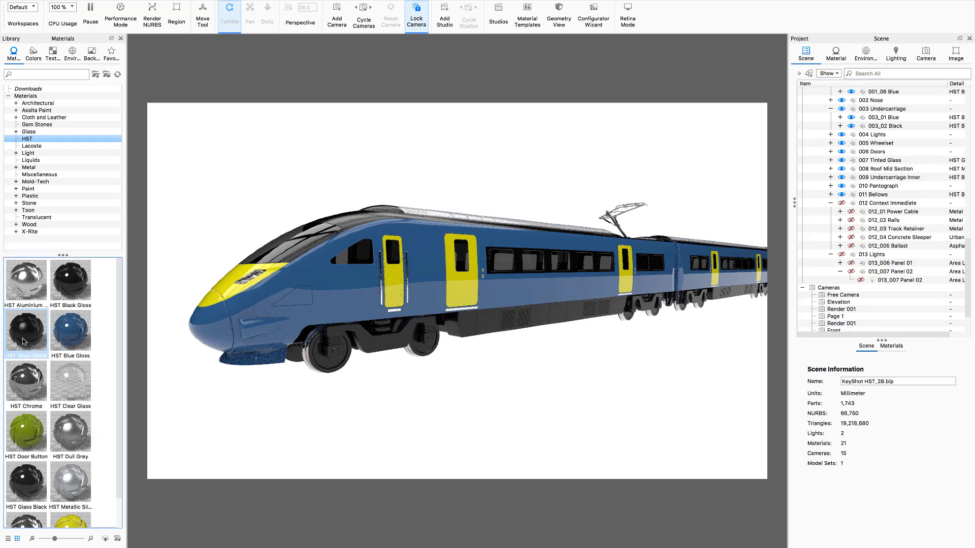
# - Apply HST Black Matte to the whole HST Visual 2018 model and set its roughness to 0.0561 and refractive index to 1.15
pyautogui.scroll(10, 885, 153)
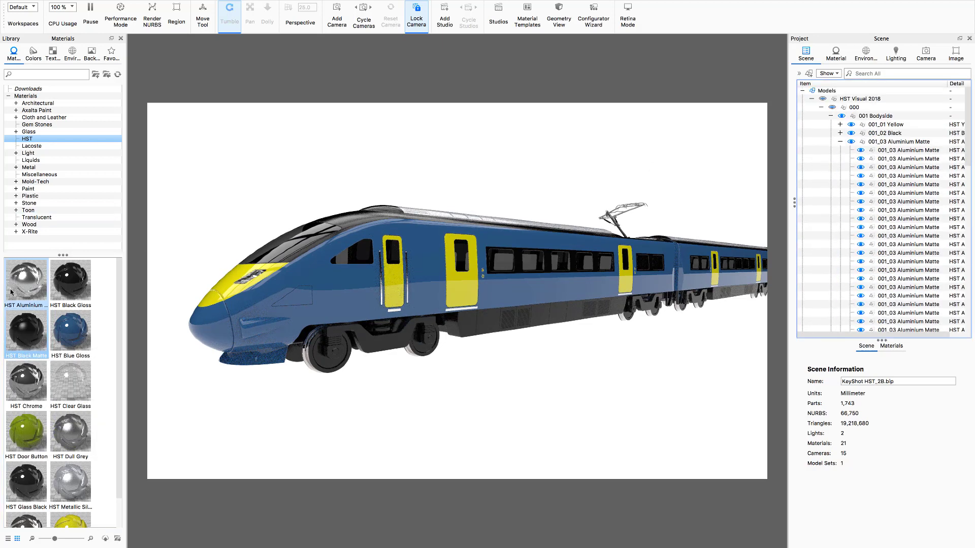
pyautogui.moveTo(26, 333); pyautogui.dragTo(889, 102)
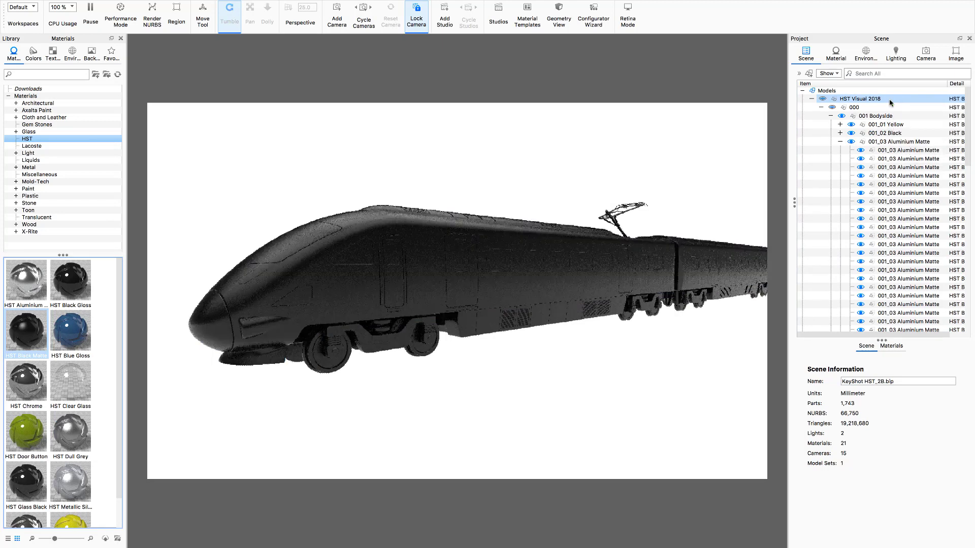
pyautogui.click(891, 346)
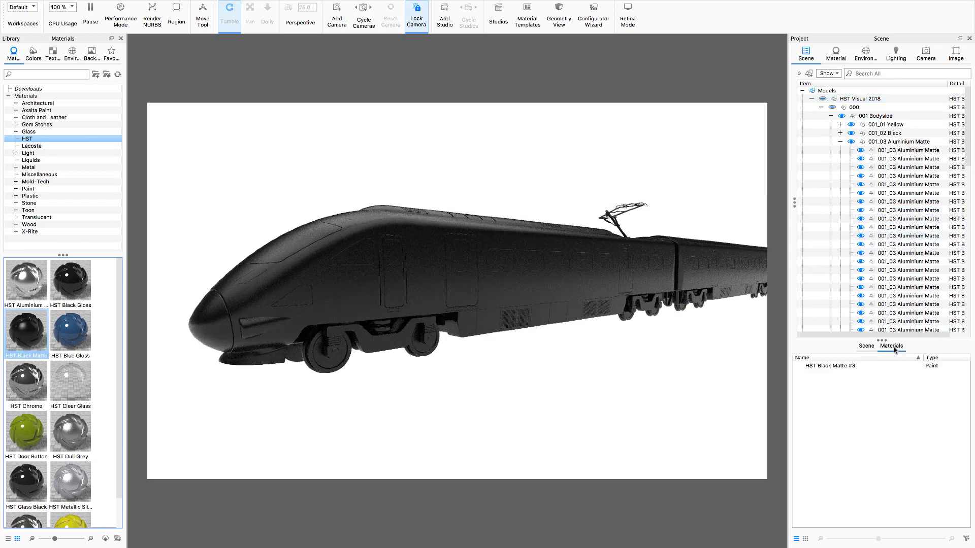
pyautogui.click(828, 367)
pyautogui.doubleClick(827, 367)
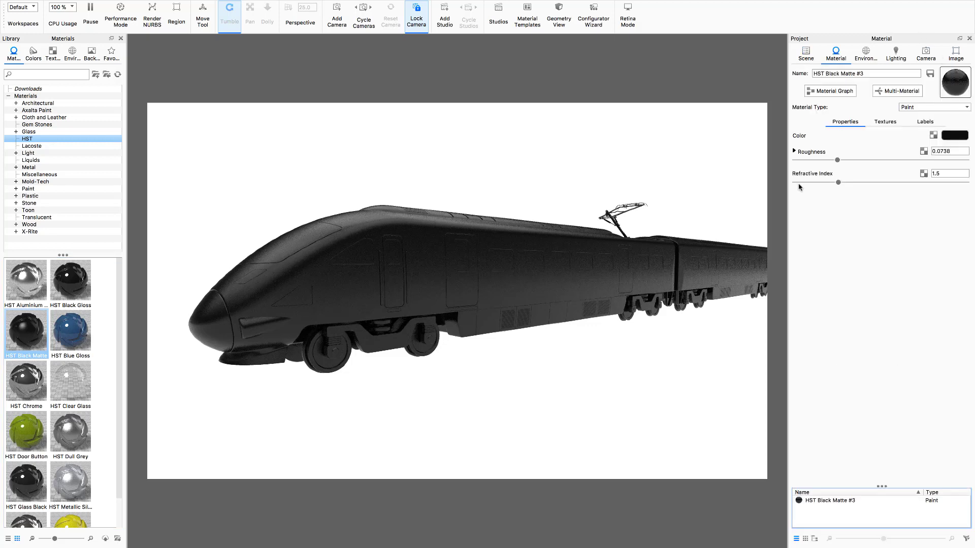
pyautogui.moveTo(837, 160); pyautogui.dragTo(808, 186)
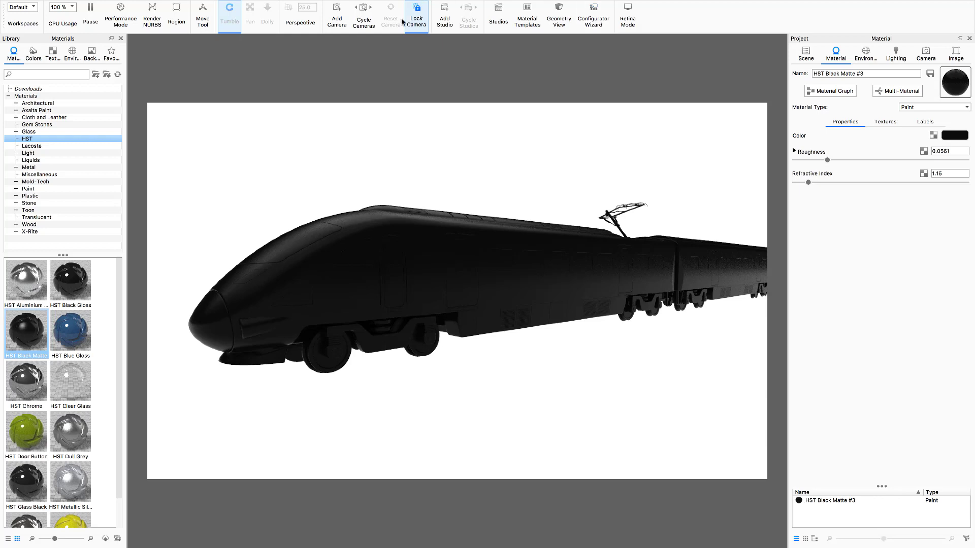
# - Render the black train as a 2500 x 1518 px PSD still with alpha transparency, and close the finished render and render settings
pyautogui.moveTo(186, 3)
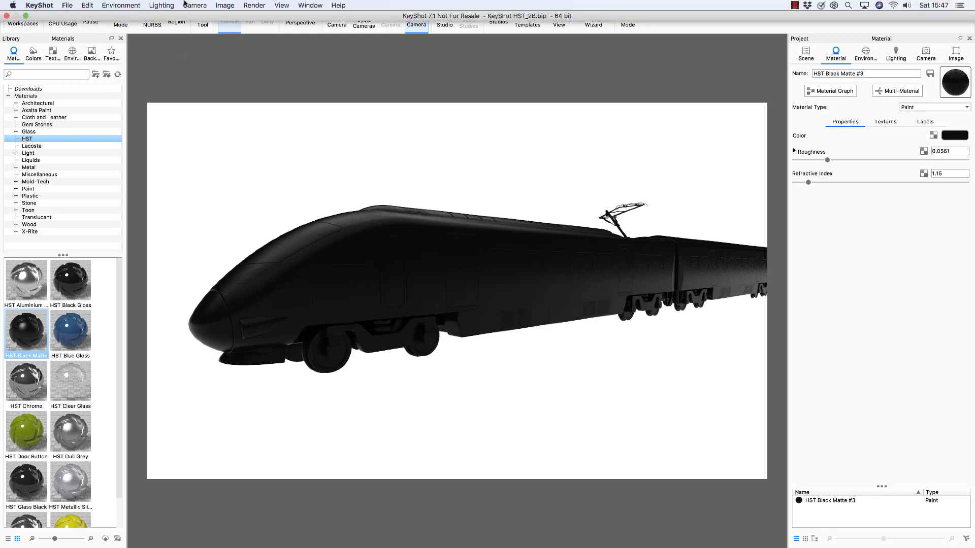
pyautogui.click(255, 7)
pyautogui.click(263, 80)
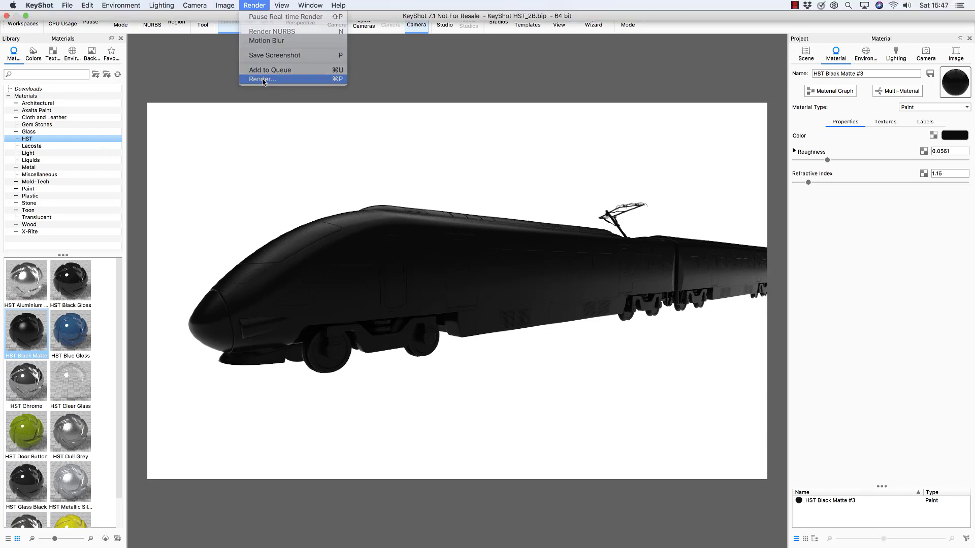
pyautogui.click(655, 260)
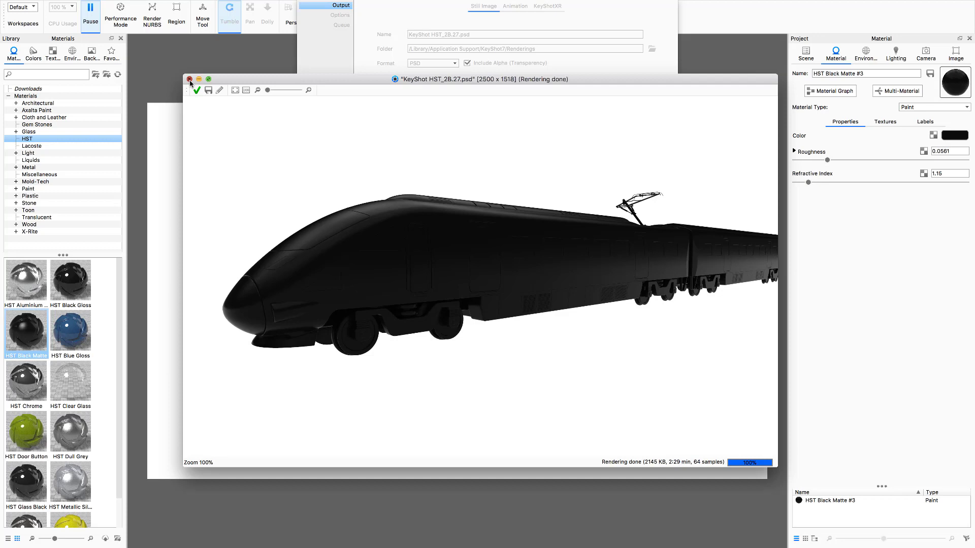
pyautogui.click(190, 79)
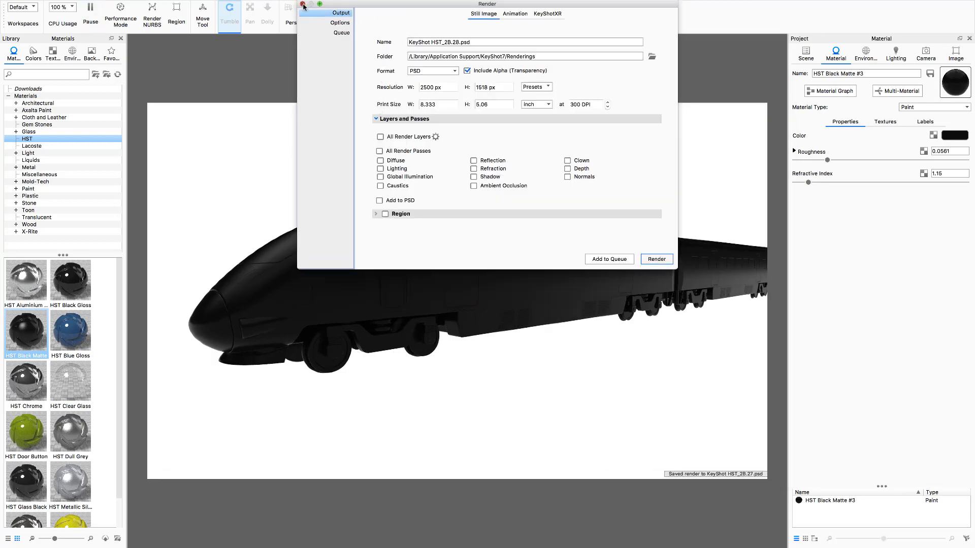
pyautogui.click(303, 4)
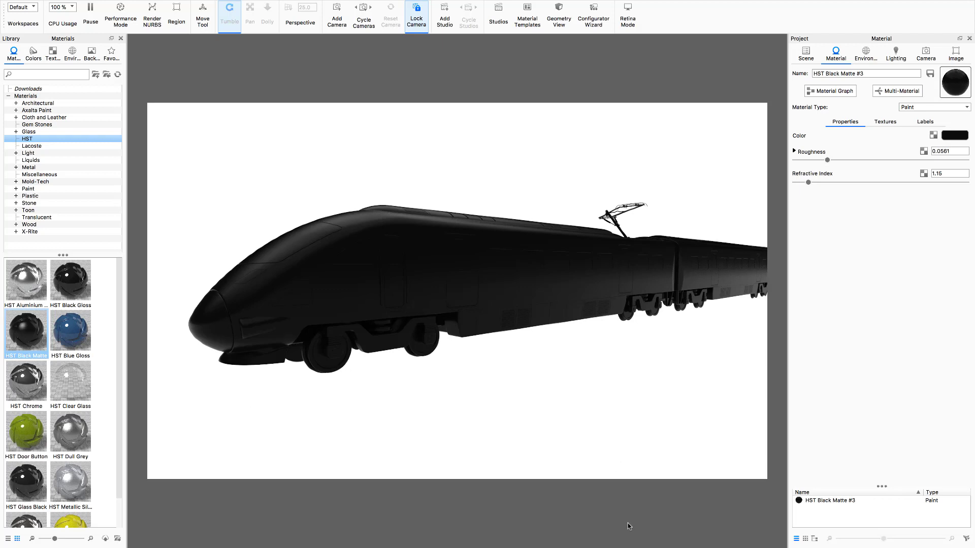
# - Undo the black matte material changes to restore the train's original materials
pyautogui.press('super+z')
pyautogui.press('super+z')
pyautogui.press('super+z')
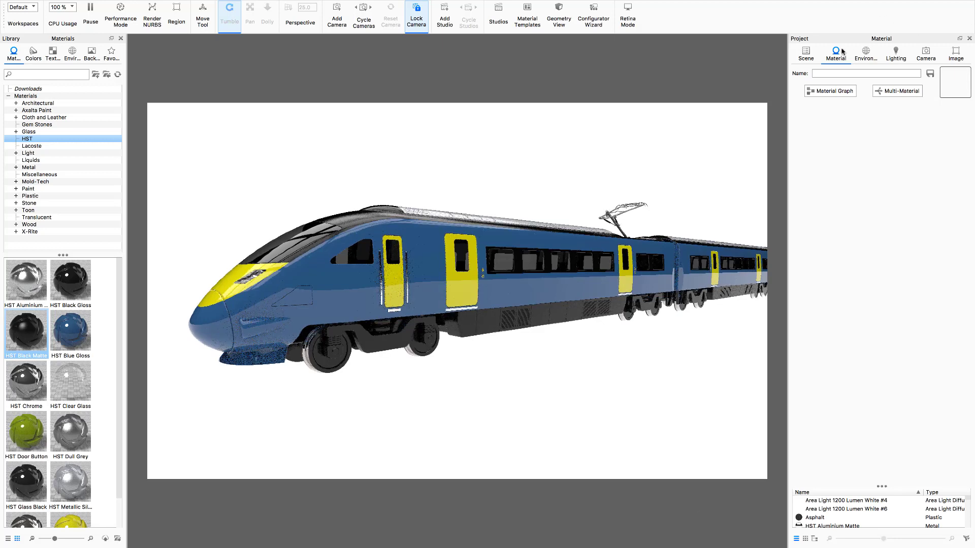
# - Collapse the 001_03 Aluminium Matte group and show the 013 Lights and 012 Context Immediate groups again
pyautogui.click(806, 54)
pyautogui.scroll(-5, 930, 189)
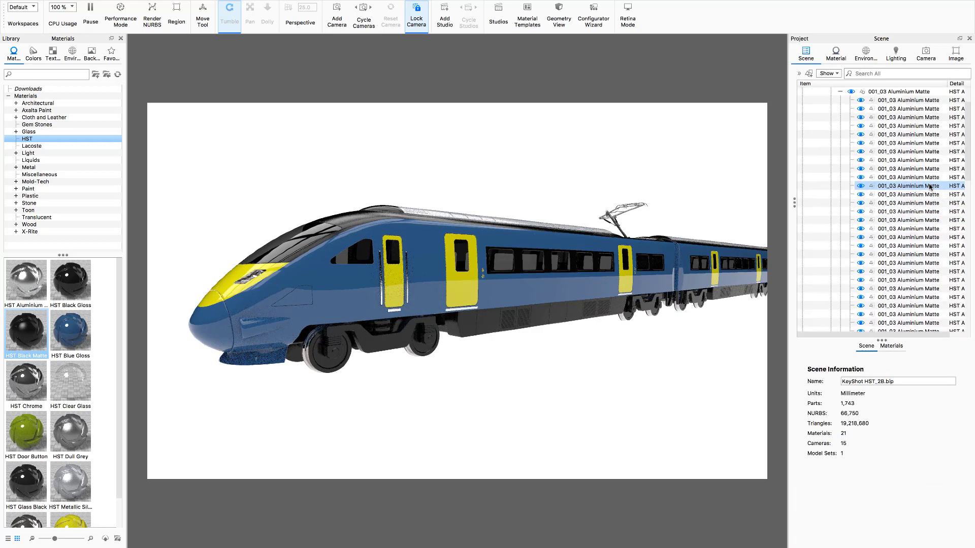
pyautogui.scroll(5, 930, 187)
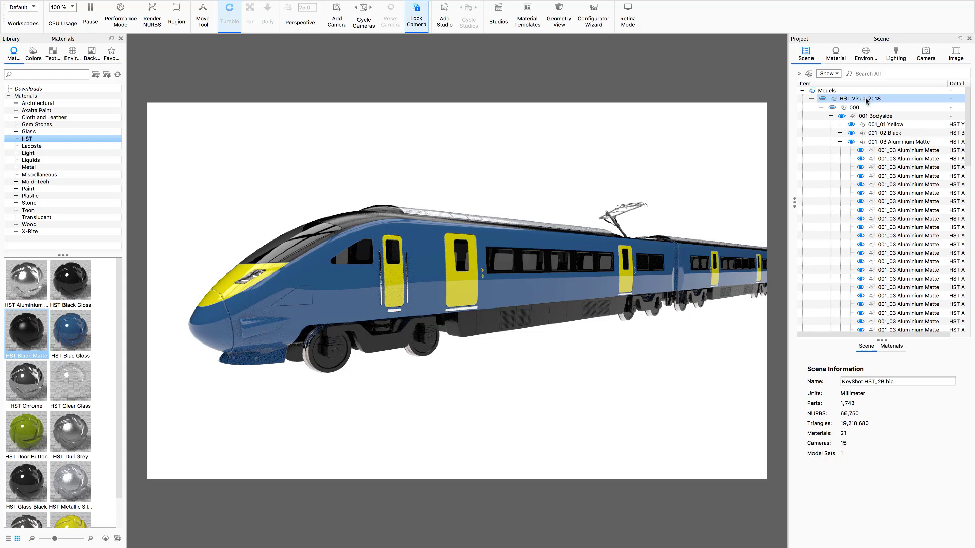
pyautogui.click(840, 141)
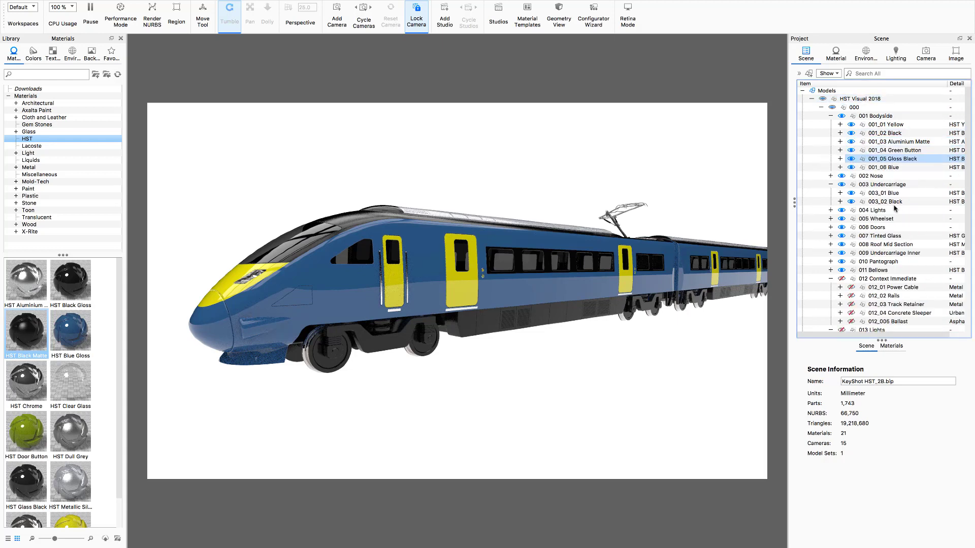
pyautogui.scroll(-1, 893, 254)
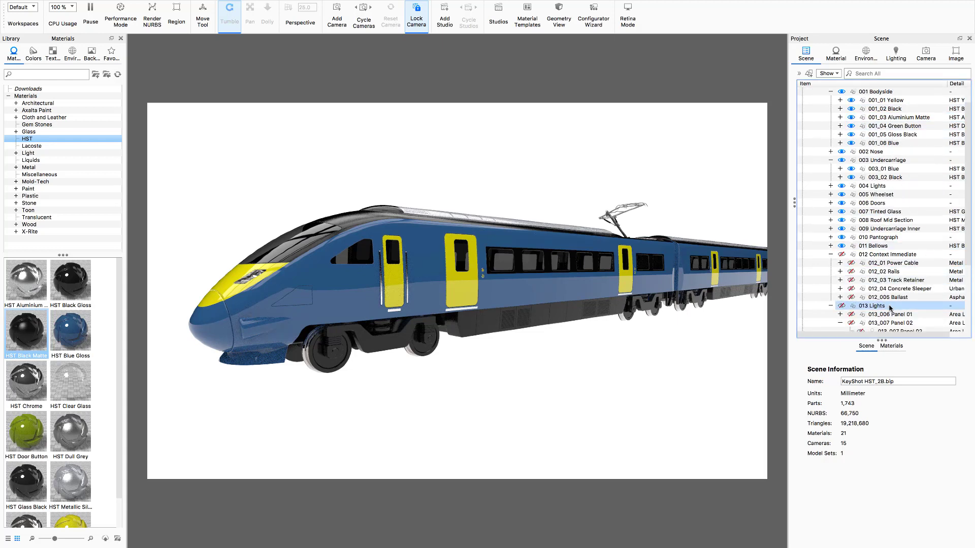
pyautogui.click(841, 305)
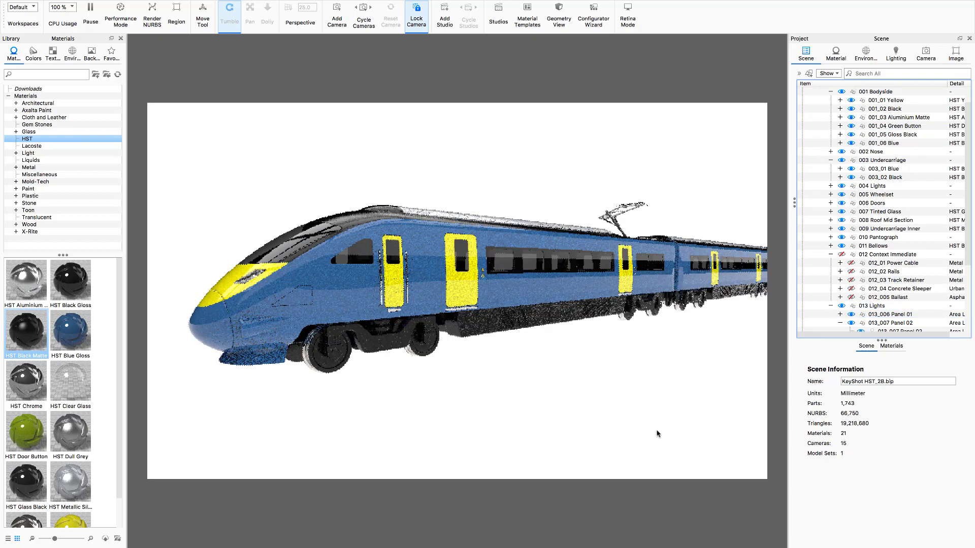
pyautogui.click(841, 254)
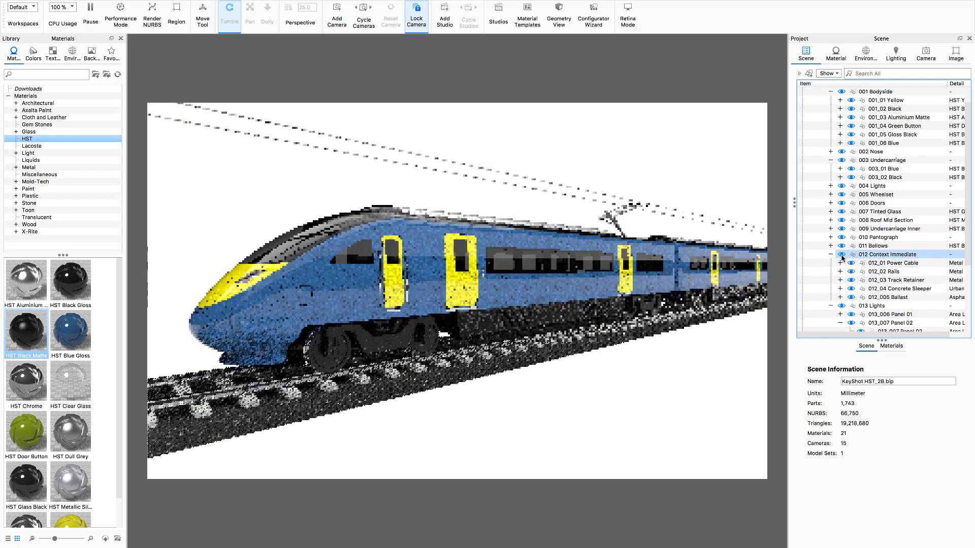
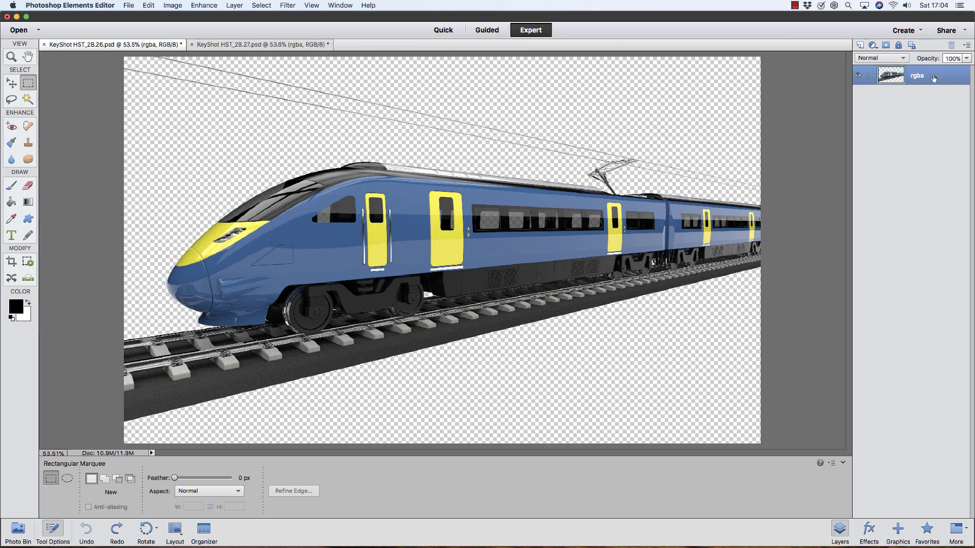
# - In Photoshop Elements, rename the rgba layer of KeyShot HST_2B.26.psd as Sharp
pyautogui.doubleClick(933, 77)
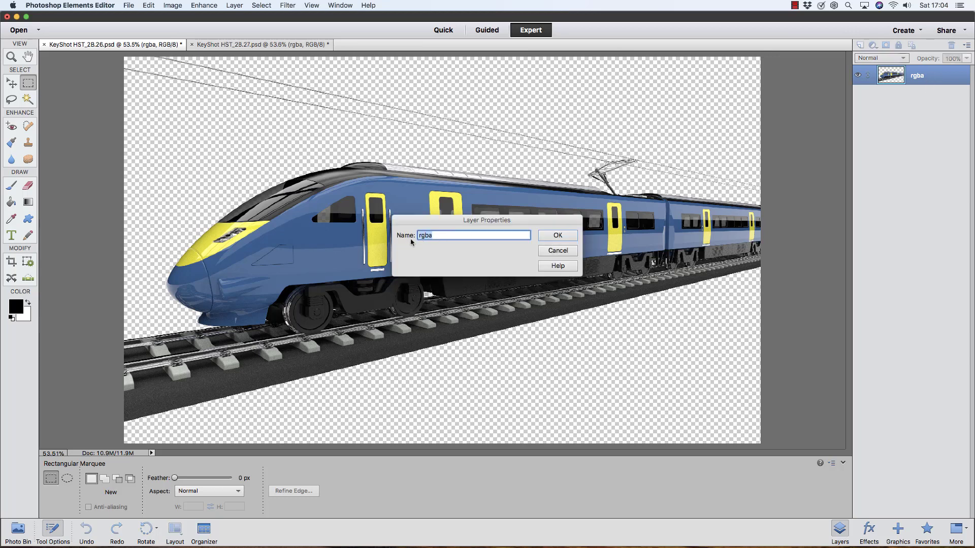
pyautogui.write('Sharp')
pyautogui.click(558, 238)
# - Duplicate the Sharp layer within the same document under the name Motion Blur
pyautogui.rightClick(933, 75)
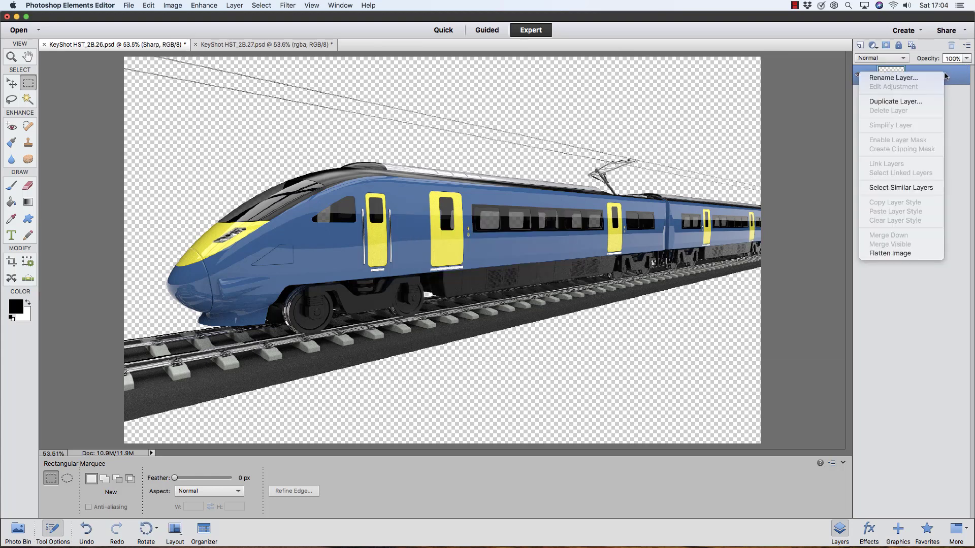
pyautogui.click(896, 101)
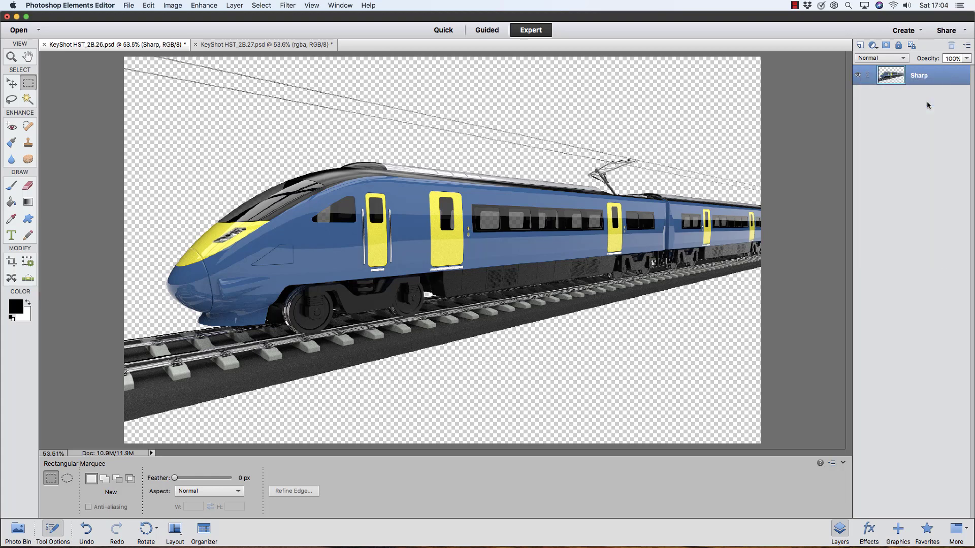
pyautogui.click(451, 231)
pyautogui.moveTo(451, 231); pyautogui.dragTo(413, 239)
pyautogui.write('Motion Blur')
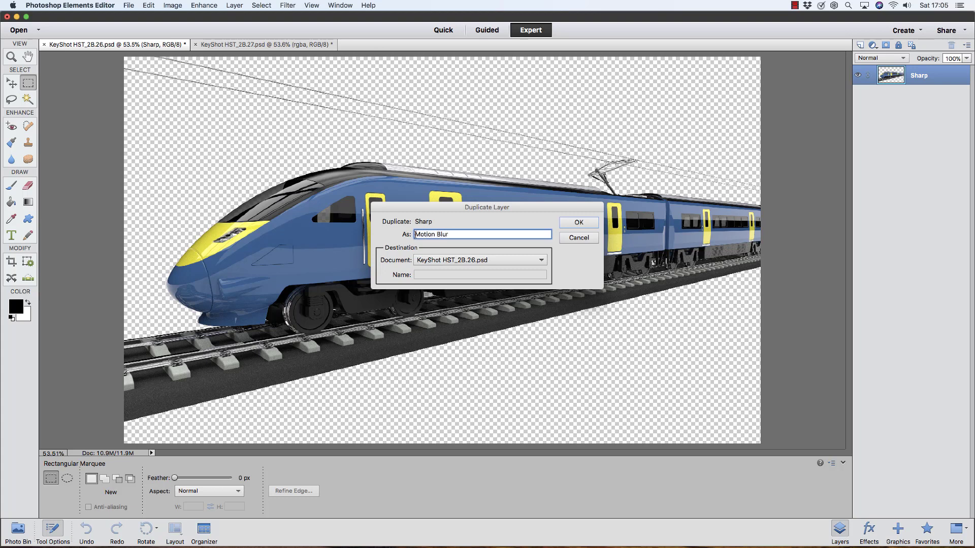
pyautogui.click(567, 223)
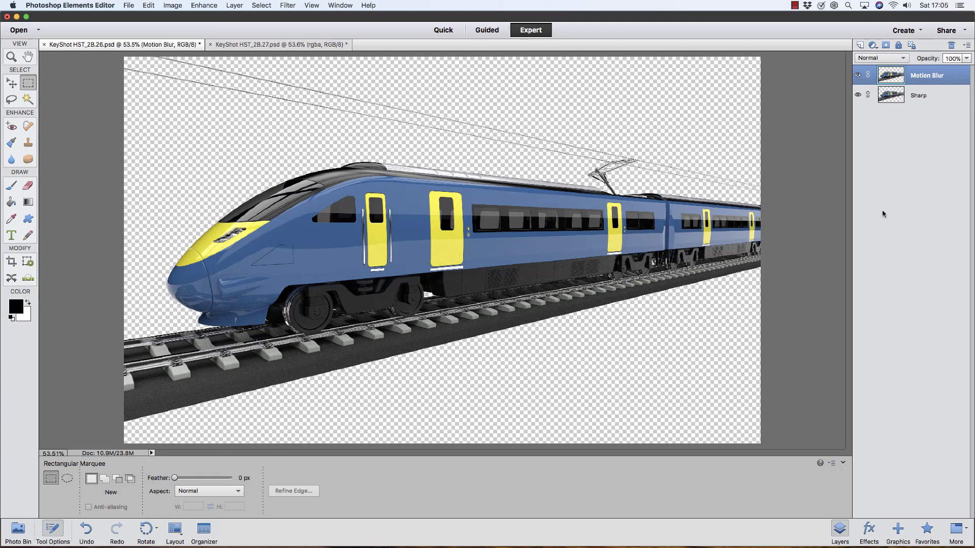
# - Create a new empty layer named Background and move it beneath the Sharp layer
pyautogui.click(920, 96)
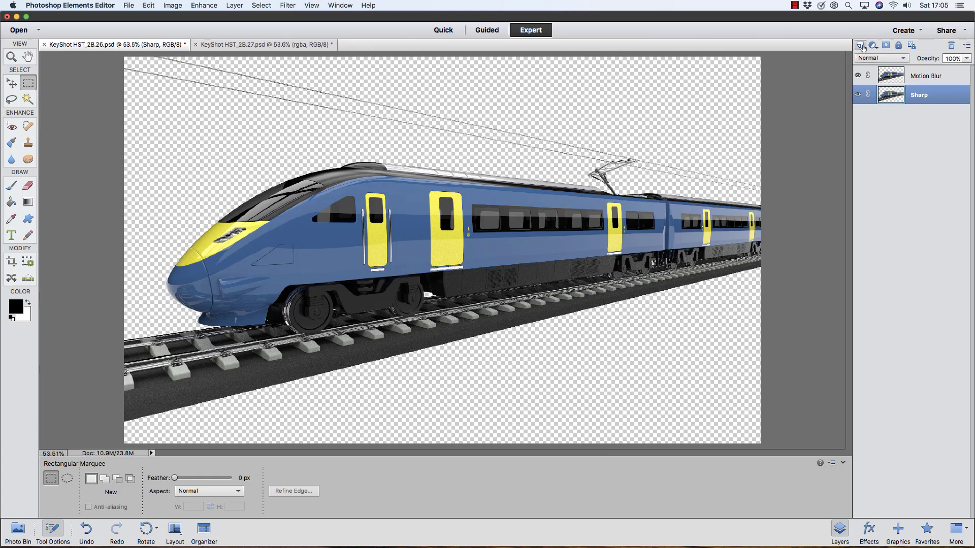
pyautogui.click(860, 45)
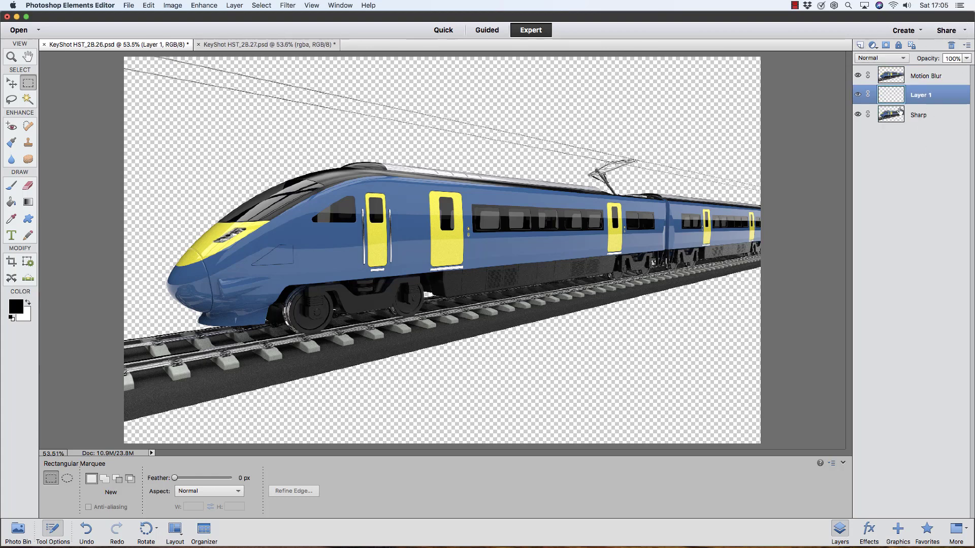
pyautogui.doubleClick(934, 96)
pyautogui.click(450, 236)
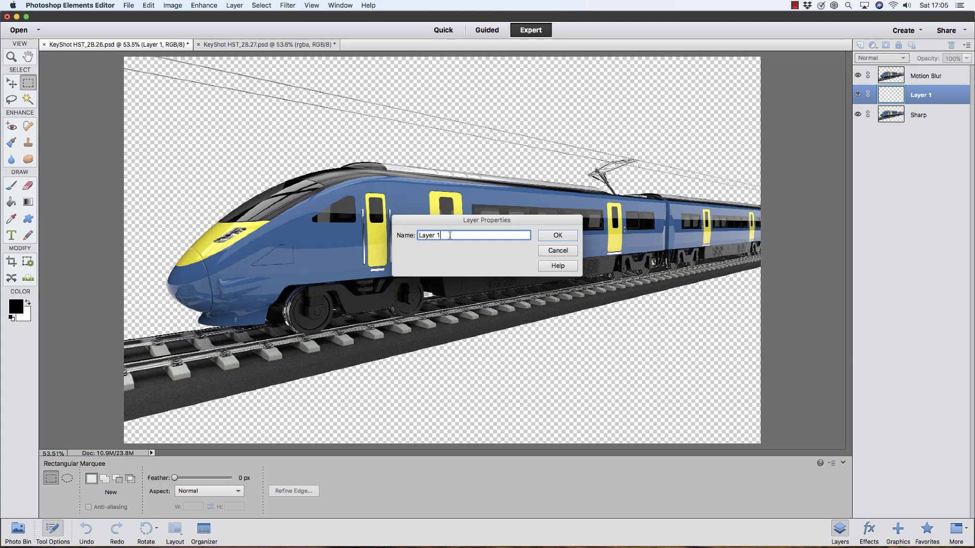
pyautogui.doubleClick(450, 235)
pyautogui.write('Background')
pyautogui.click(557, 236)
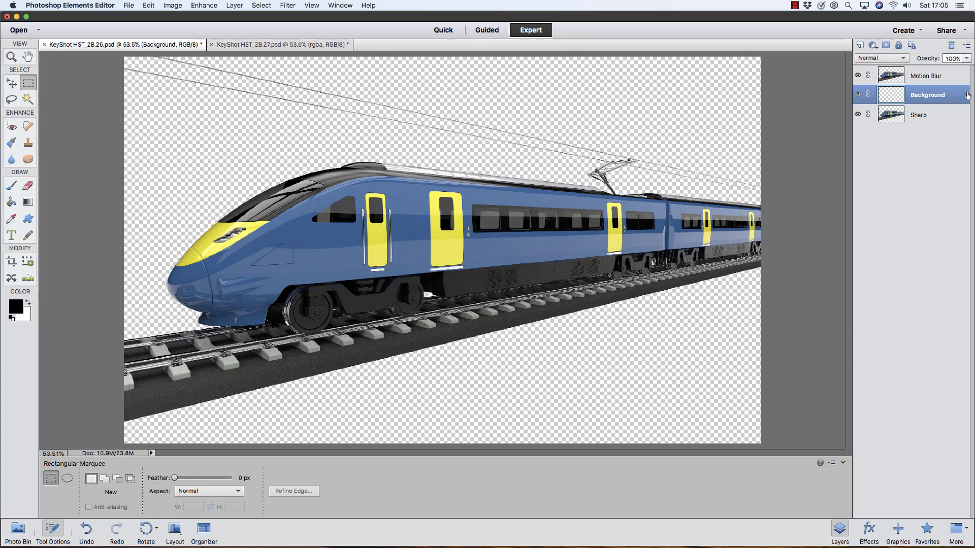
pyautogui.moveTo(954, 95); pyautogui.dragTo(929, 126)
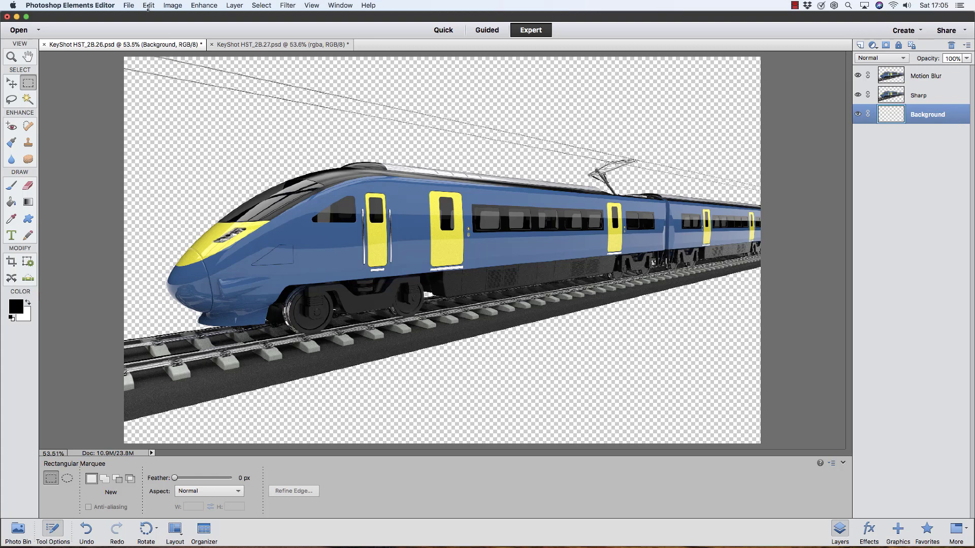
# - Fill the Background layer with white
pyautogui.click(148, 5)
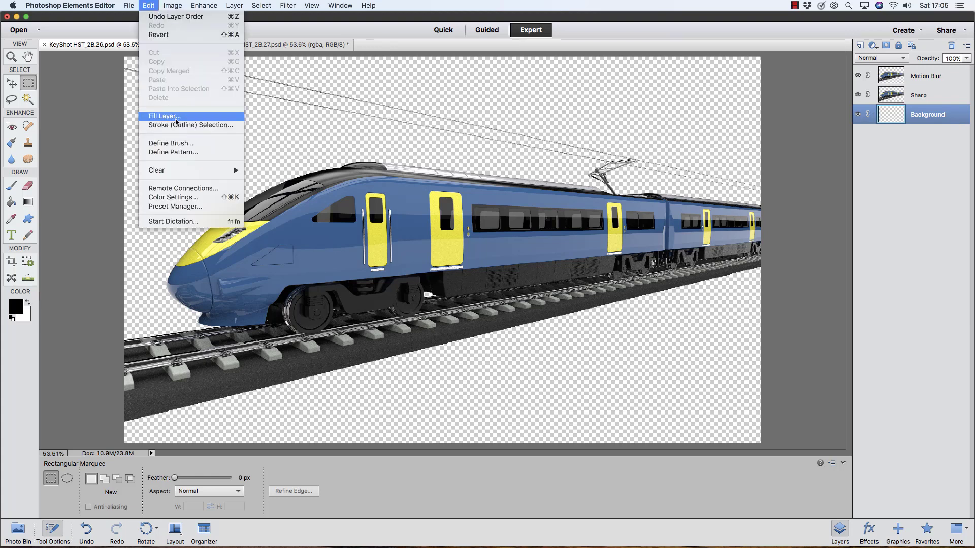
pyautogui.click(175, 116)
pyautogui.click(546, 196)
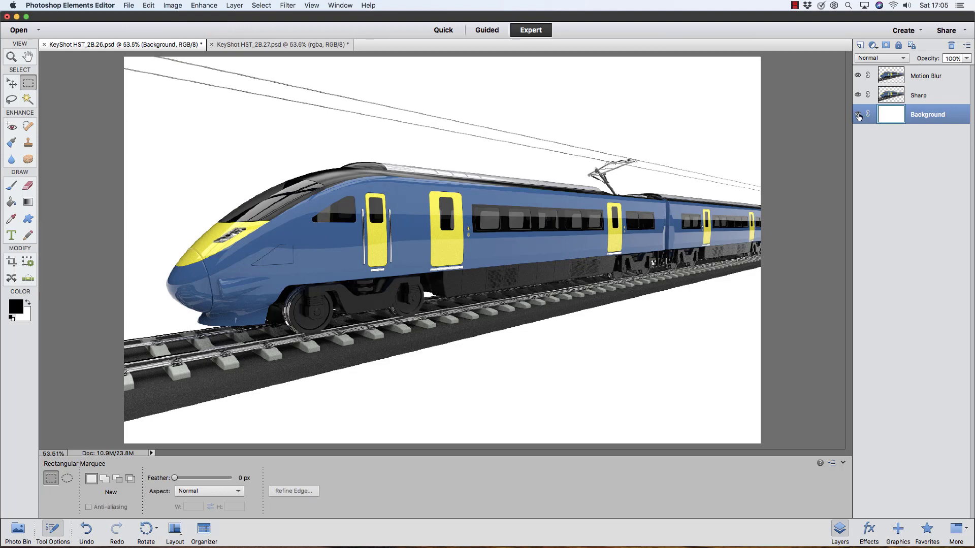
# - In KeyShot HST_2B.27.psd, fill a small rectangle in the upper-left corner of the image with white at 100% opacity
pyautogui.click(857, 115)
pyautogui.click(858, 115)
pyautogui.click(248, 45)
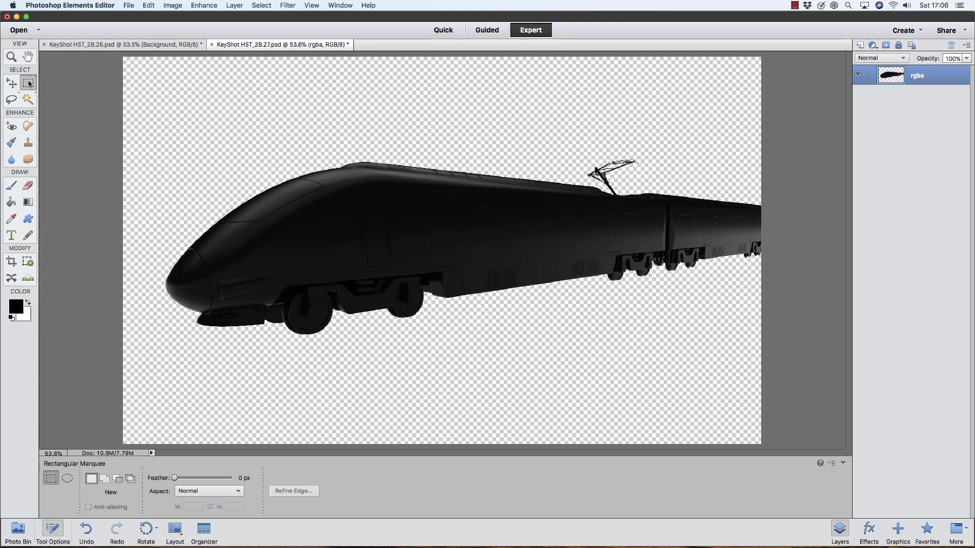
pyautogui.moveTo(123, 57); pyautogui.dragTo(155, 75)
pyautogui.click(149, 5)
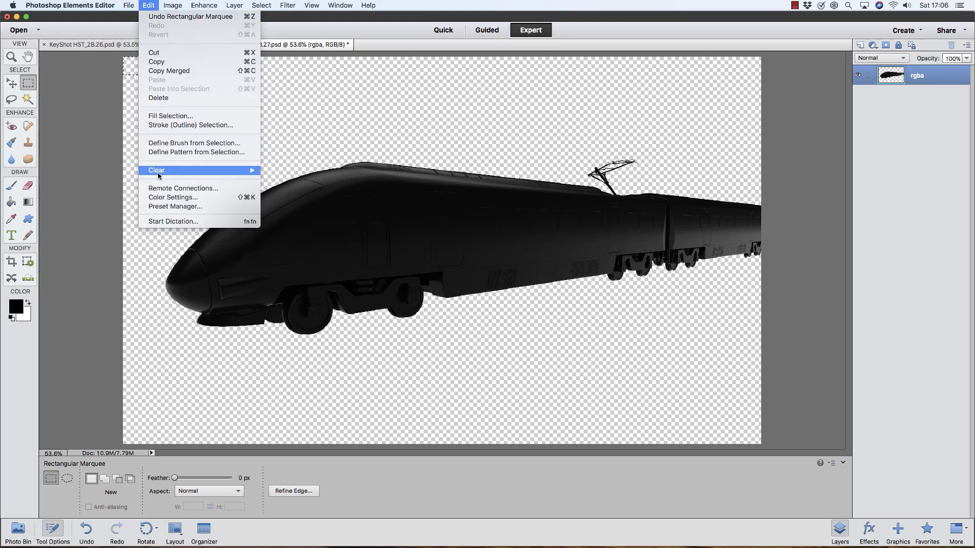
pyautogui.click(174, 116)
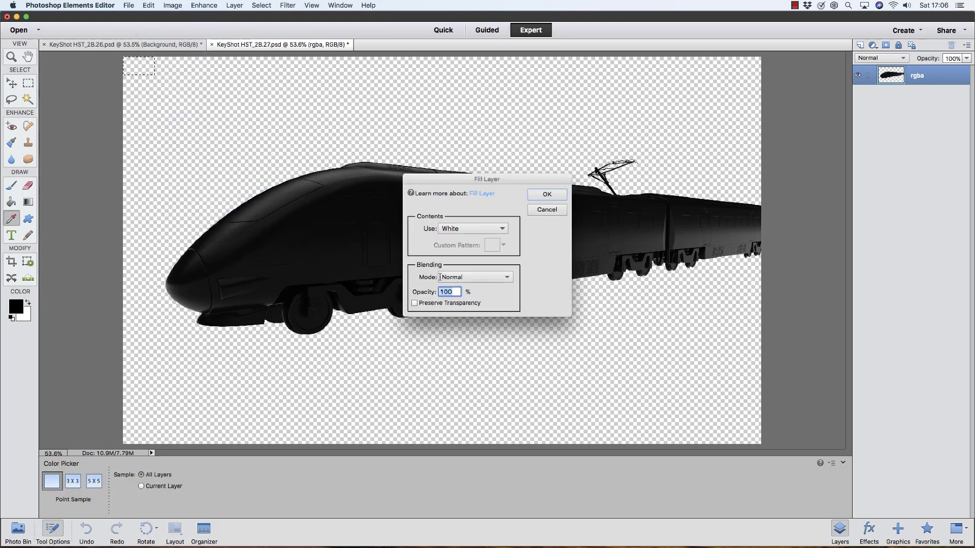
pyautogui.click(547, 195)
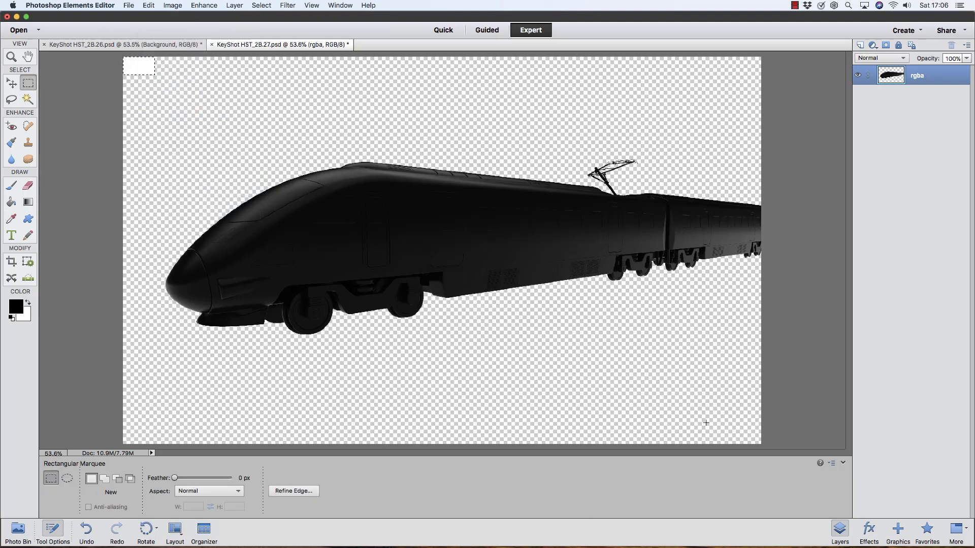
# - Fill a small rectangle in the lower-right corner of the matte image with white and clear the selection
pyautogui.moveTo(736, 427); pyautogui.dragTo(761, 444)
pyautogui.click(149, 6)
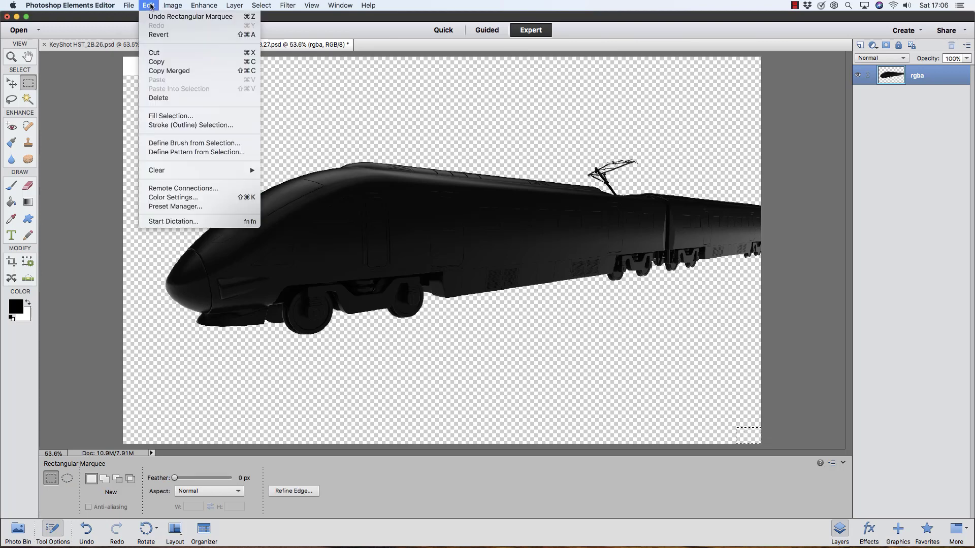
pyautogui.click(162, 117)
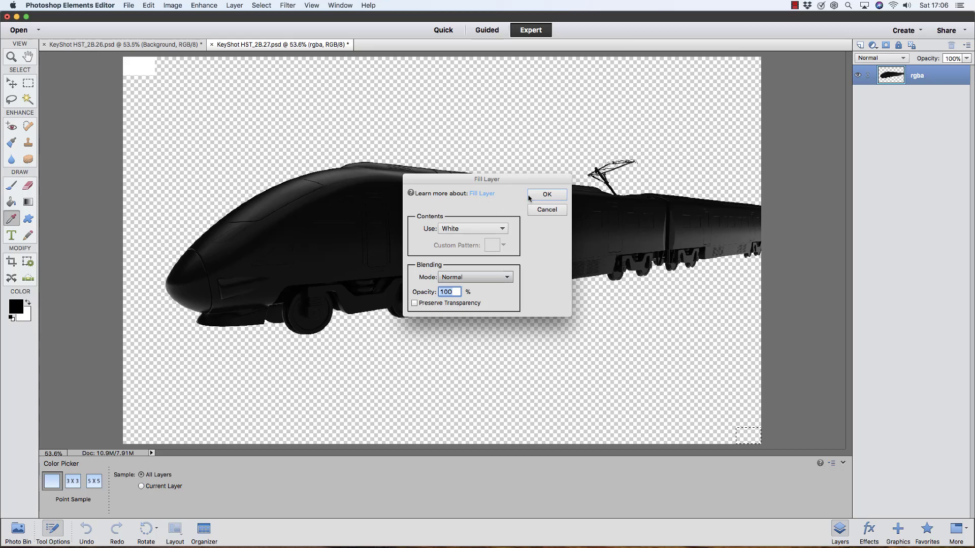
pyautogui.click(547, 195)
pyautogui.click(602, 361)
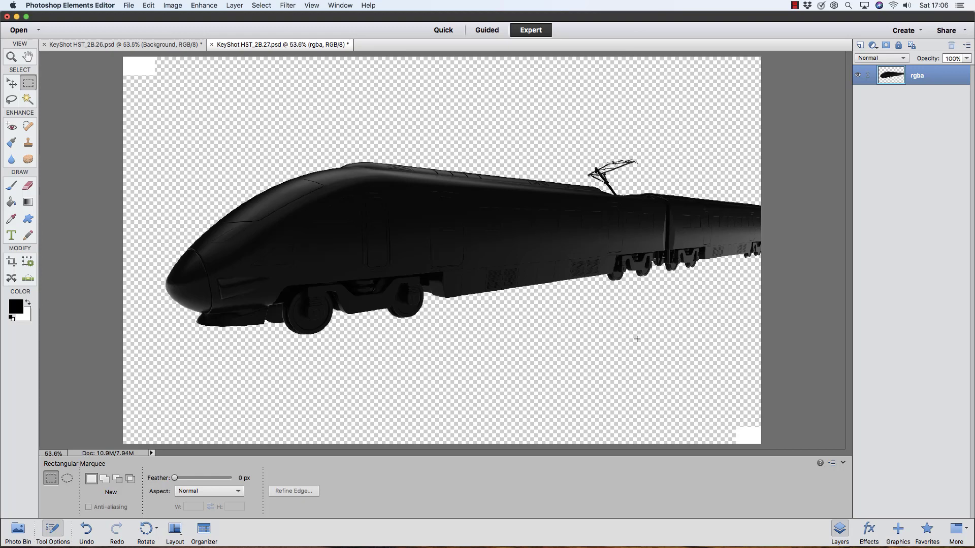
# - Copy the entire black matte image into KeyShot HST_2B.26.psd as a new layer and move it above the Motion Blur layer
pyautogui.press('super+a')
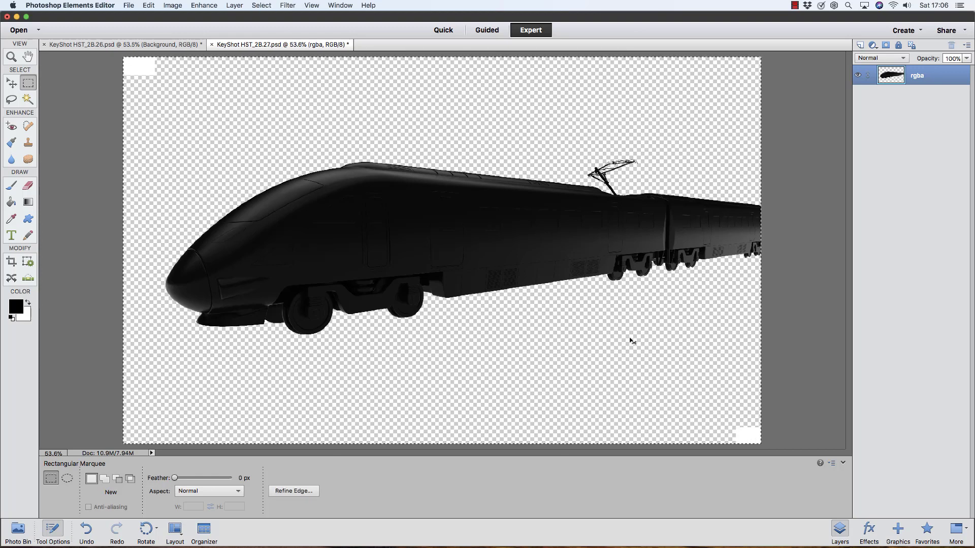
pyautogui.click(86, 45)
pyautogui.press('super+v')
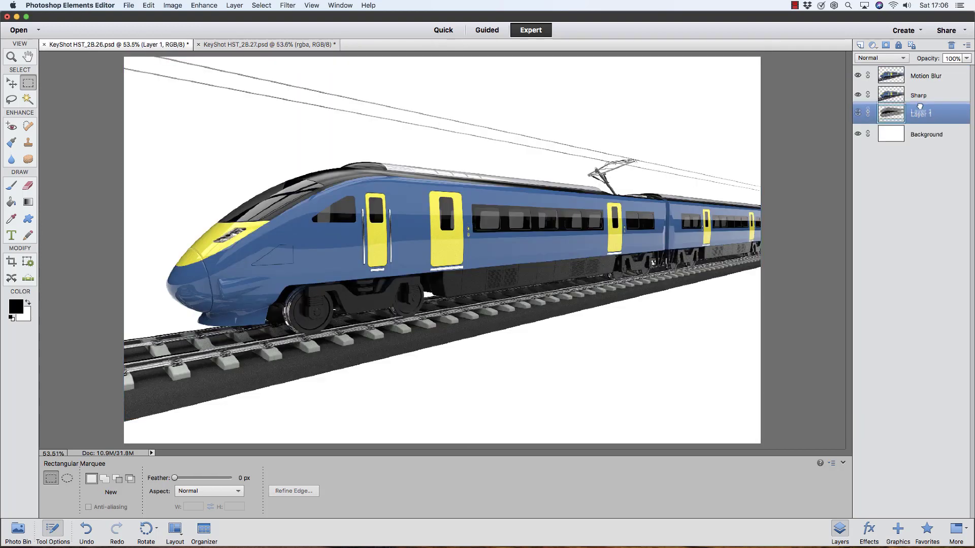
pyautogui.moveTo(926, 76); pyautogui.dragTo(924, 74)
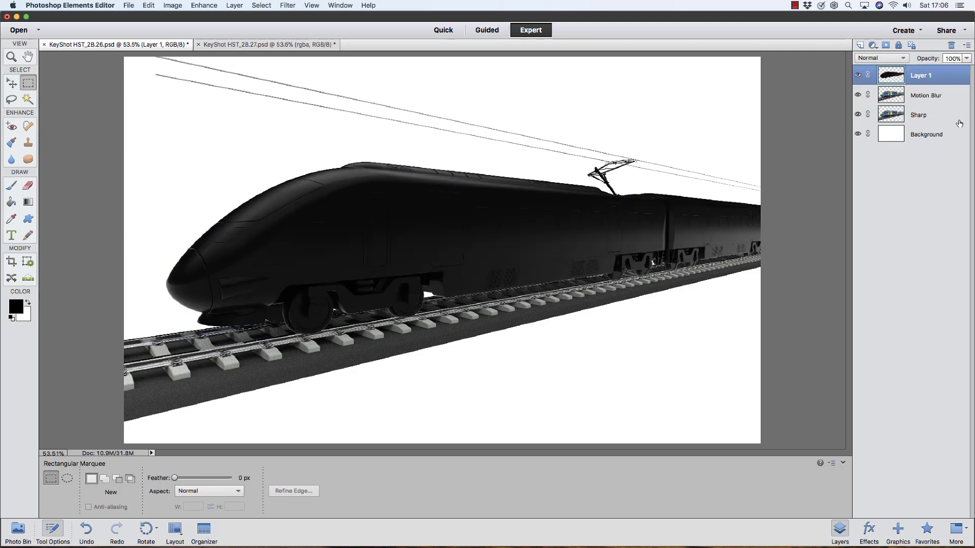
# - Hide the Motion Blur, Sharp and Background layers and select the black train silhouette with the Magic Wand
pyautogui.click(857, 95)
pyautogui.click(858, 115)
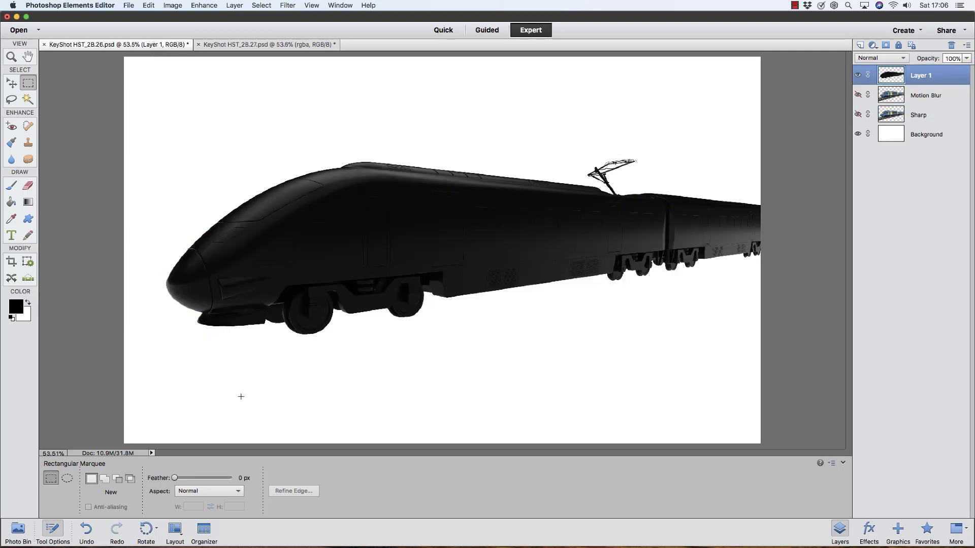
pyautogui.click(858, 133)
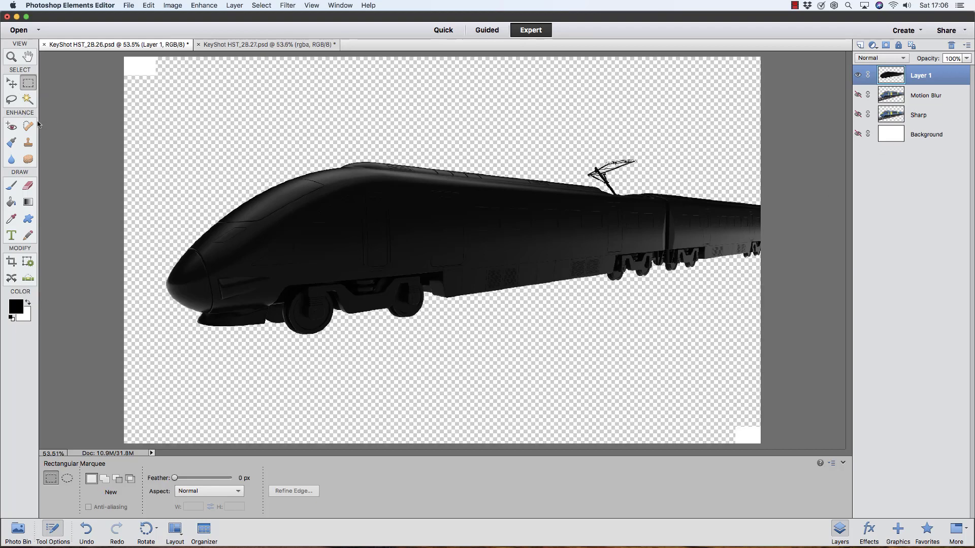
pyautogui.click(28, 99)
pyautogui.click(416, 237)
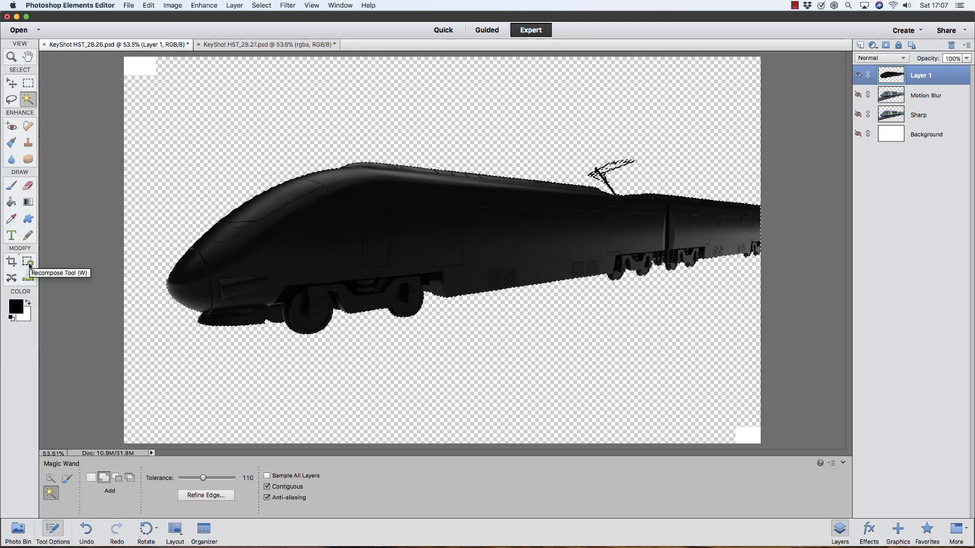
# - Hide the matte layer, show the Motion Blur layer and delete everything outside the train silhouette from it using the inverted selection
pyautogui.click(927, 98)
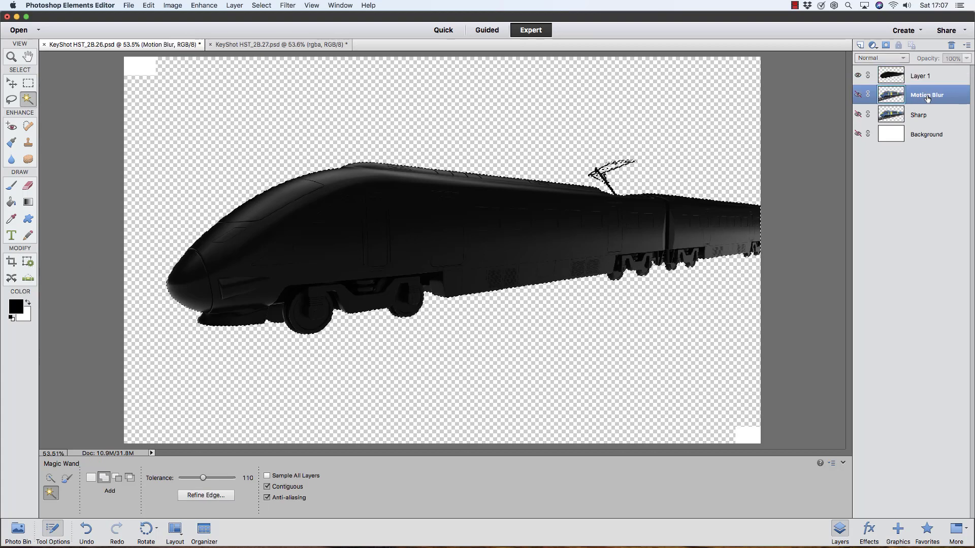
pyautogui.click(859, 77)
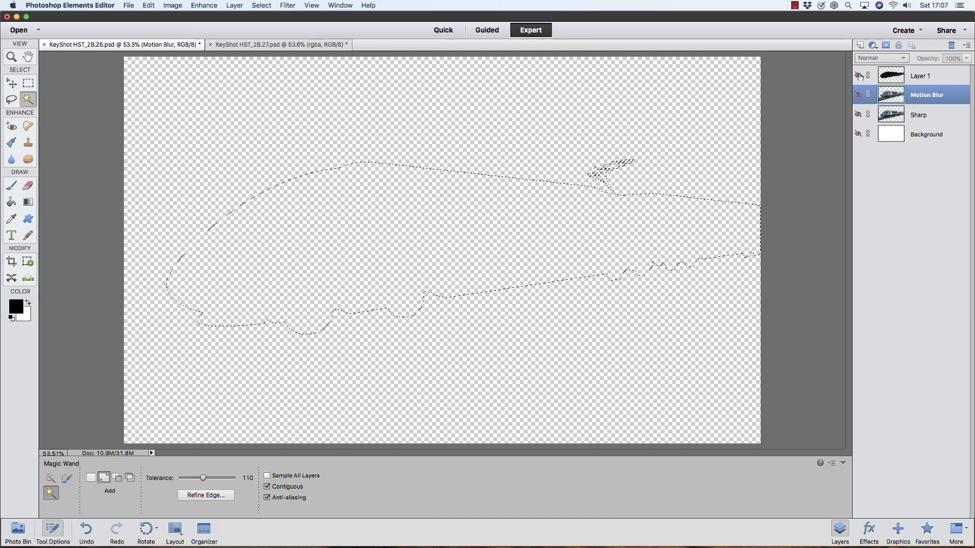
pyautogui.click(857, 95)
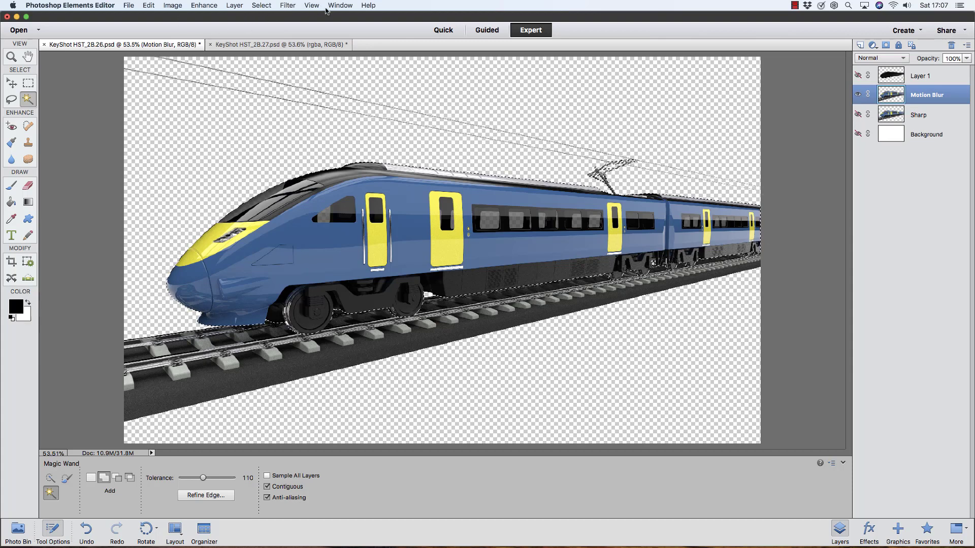
pyautogui.click(263, 6)
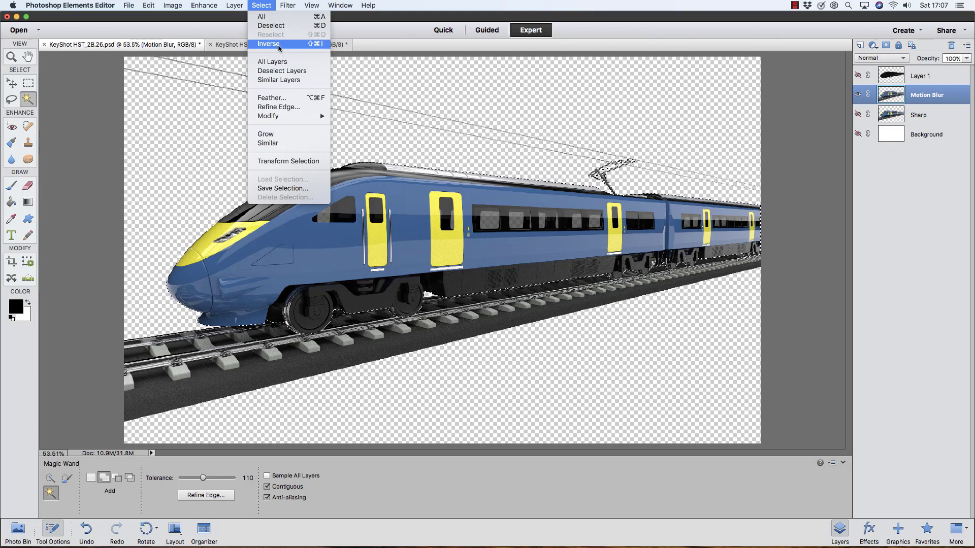
pyautogui.click(279, 42)
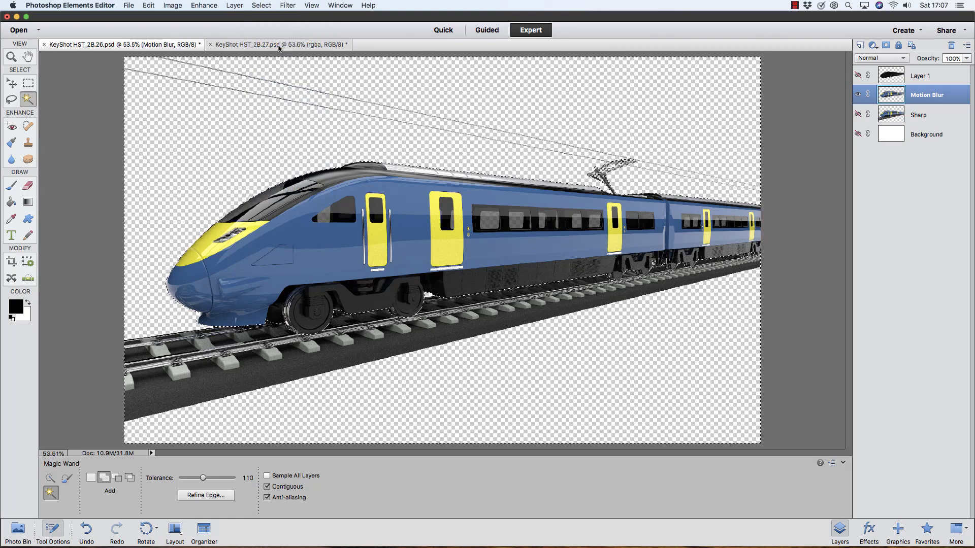
pyautogui.press('Delete')
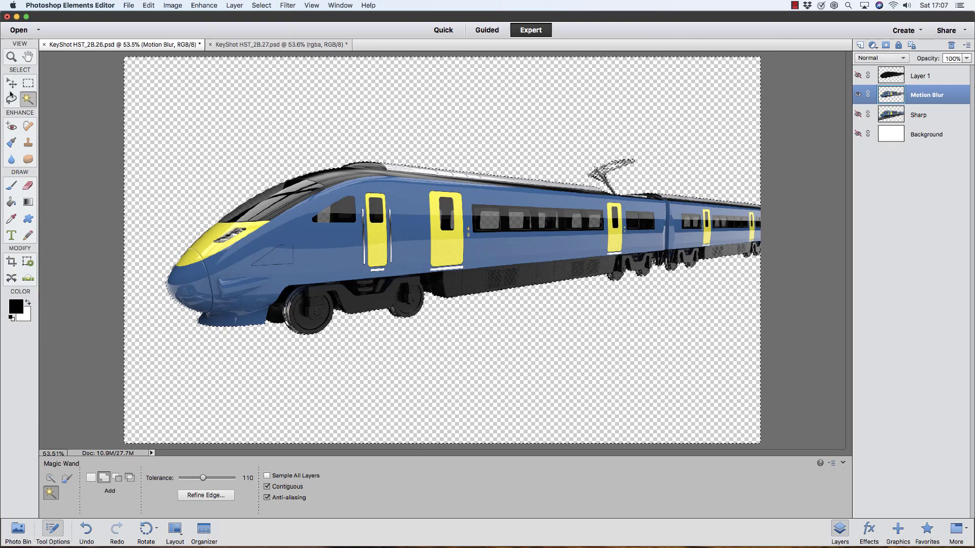
pyautogui.click(28, 84)
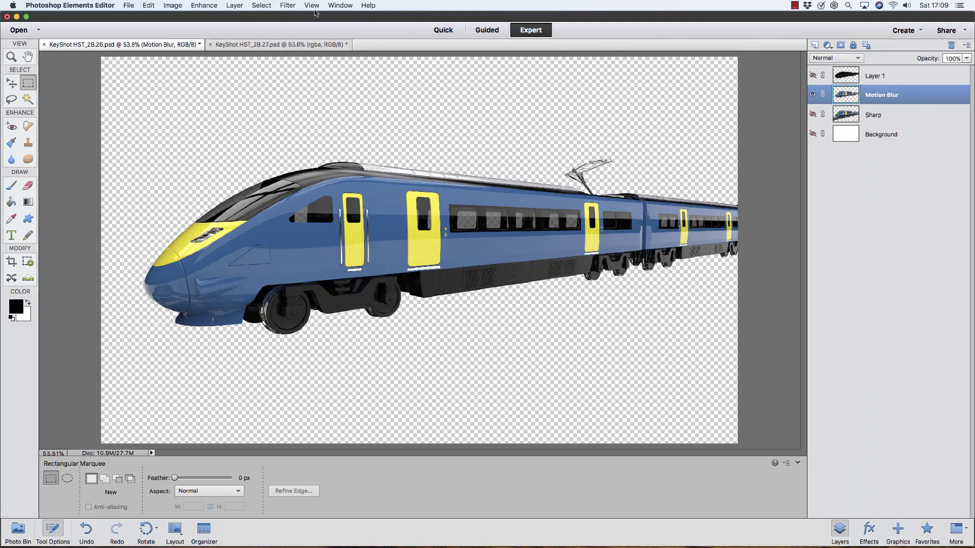
# - Apply a Motion Blur filter to the Motion Blur layer with an angle of 3° and a distance of 70 pixels
pyautogui.click(289, 6)
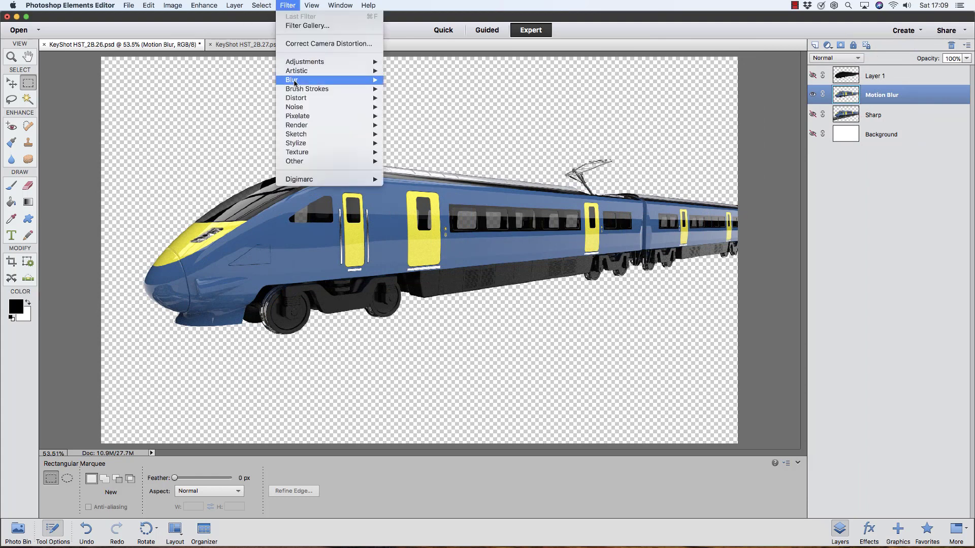
pyautogui.moveTo(295, 80)
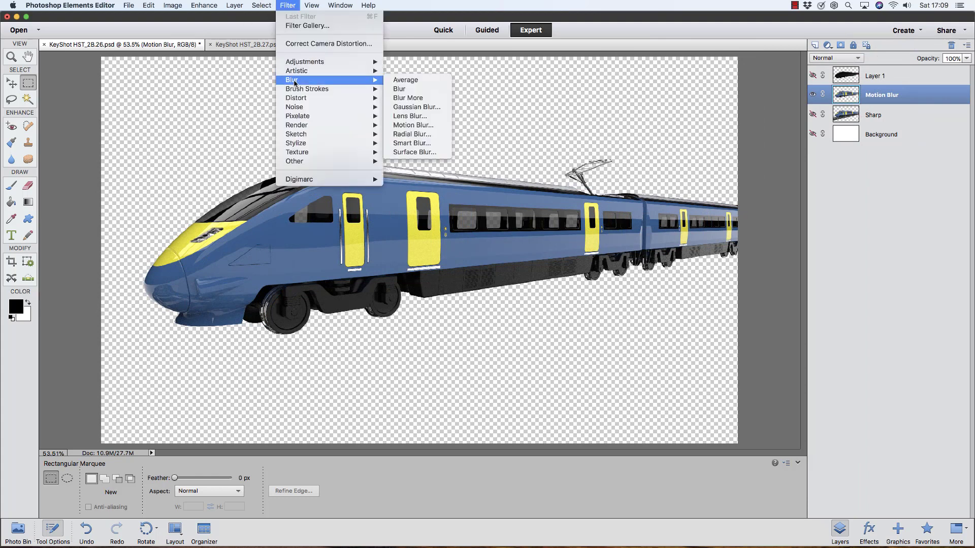
pyautogui.click(435, 128)
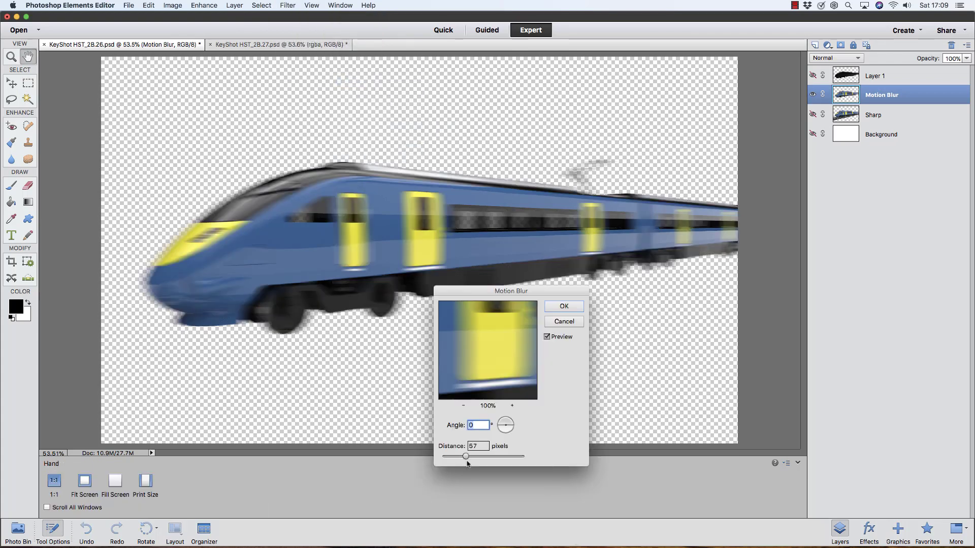
pyautogui.moveTo(465, 457); pyautogui.dragTo(468, 457)
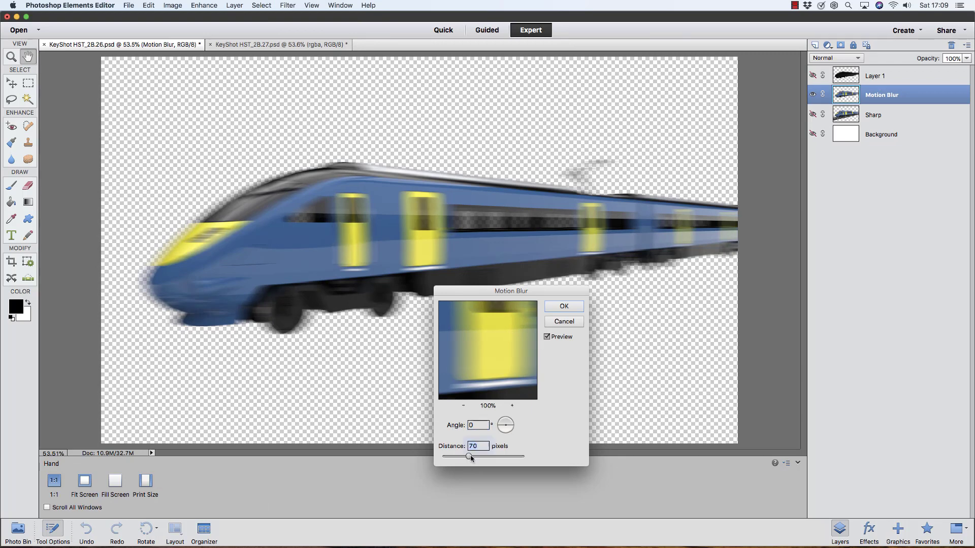
pyautogui.click(513, 425)
pyautogui.moveTo(512, 422); pyautogui.dragTo(516, 427)
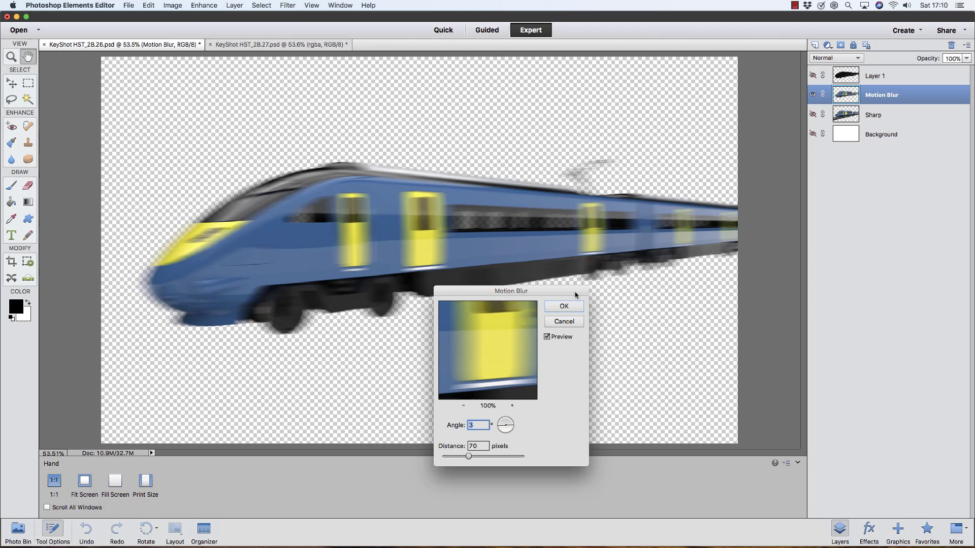
pyautogui.click(569, 306)
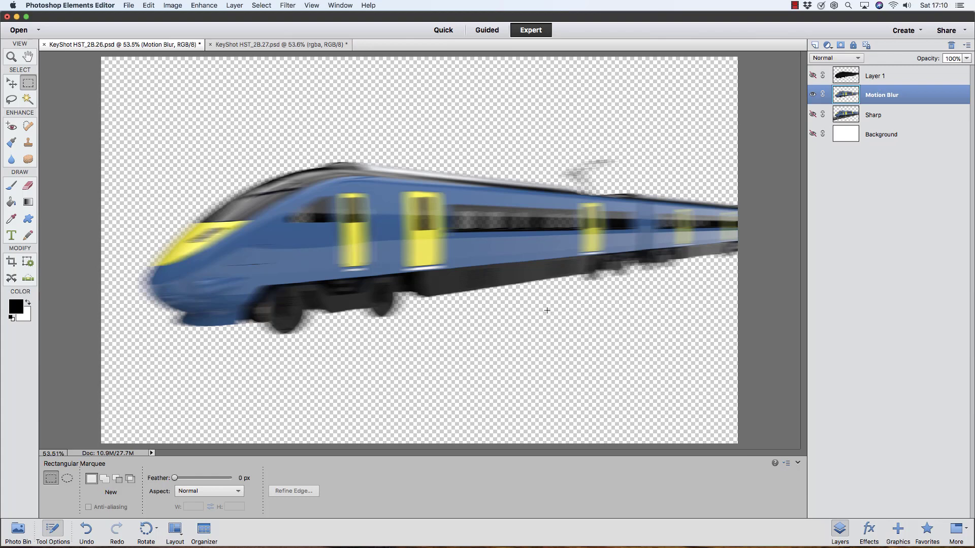
# - Show the Sharp and Background layers and mask the Motion Blur layer with a linear gradient from white at the rear to black at the nose
pyautogui.click(813, 115)
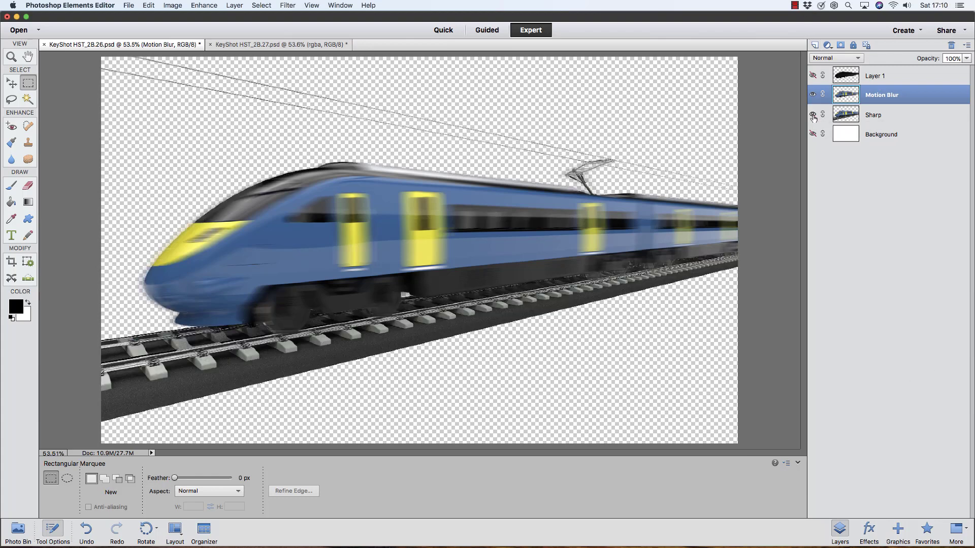
pyautogui.click(812, 134)
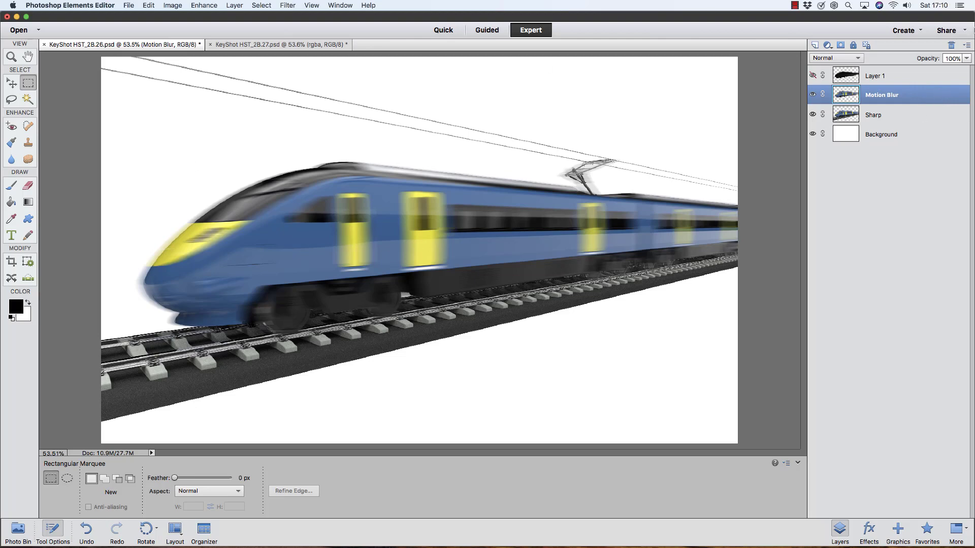
pyautogui.click(840, 45)
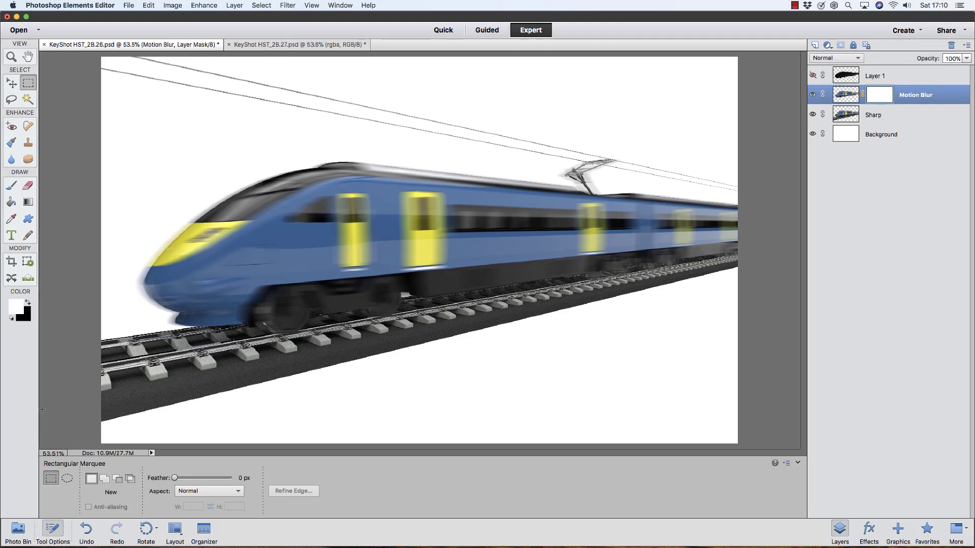
pyautogui.click(28, 202)
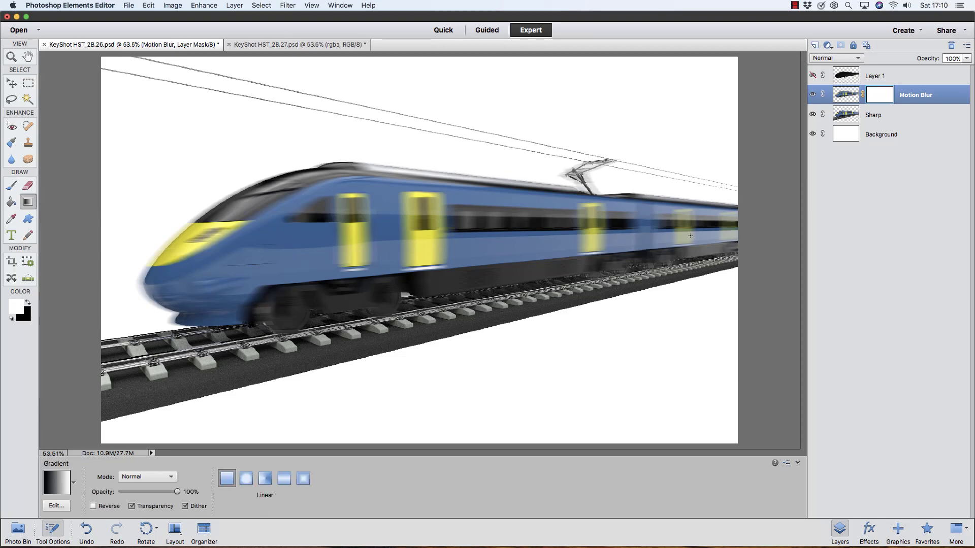
pyautogui.moveTo(738, 232); pyautogui.dragTo(98, 270)
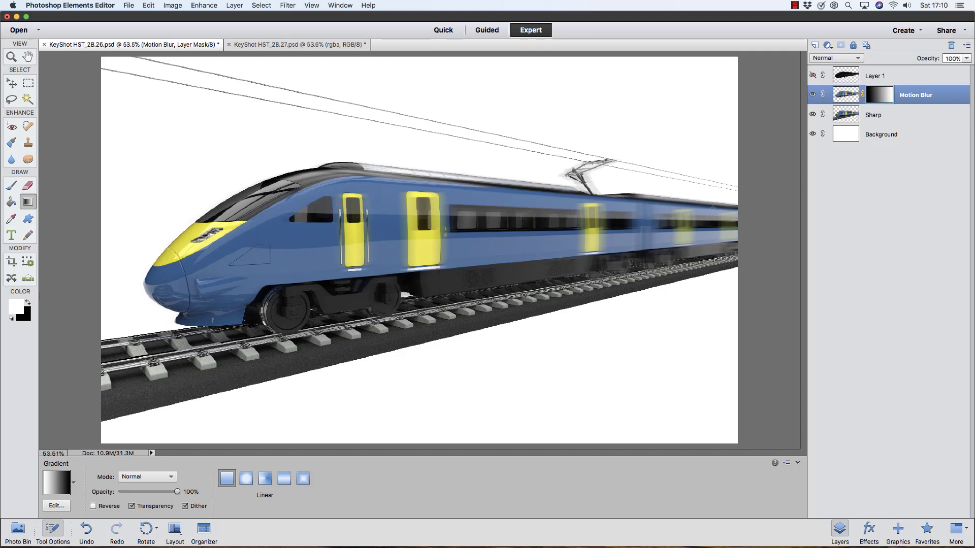
pyautogui.moveTo(737, 225); pyautogui.dragTo(188, 278)
pyautogui.moveTo(728, 224); pyautogui.dragTo(54, 306)
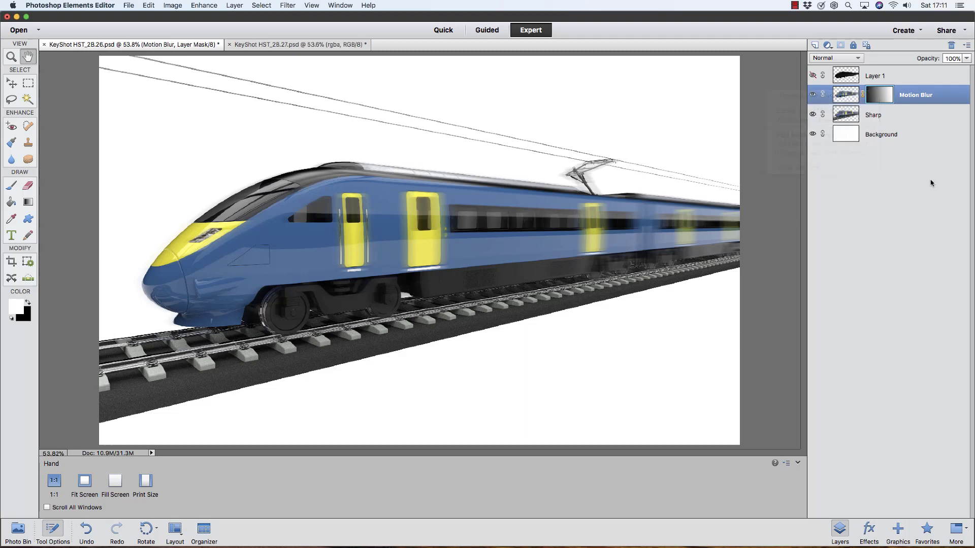
# - Apply the gradient layer mask permanently to the Motion Blur layer and make the Background layer active
pyautogui.rightClick(882, 94)
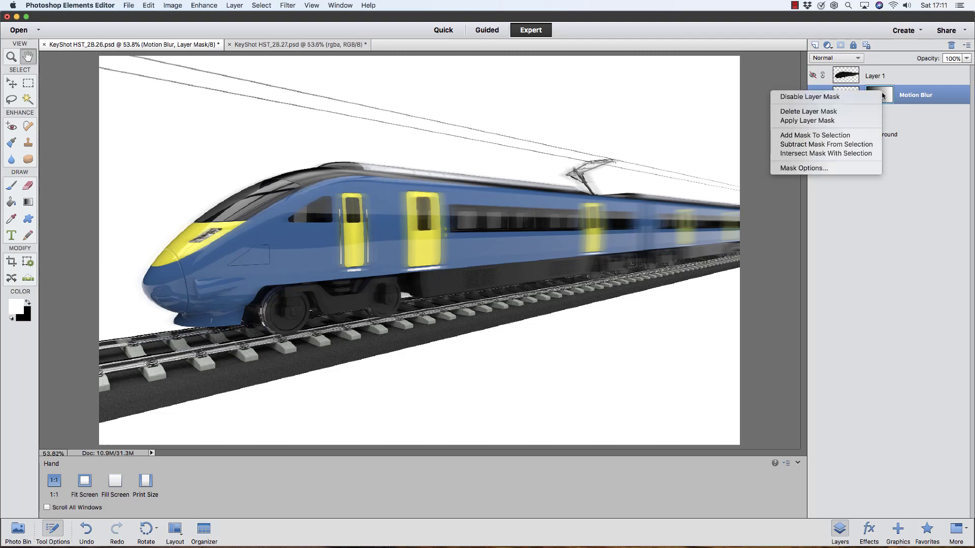
pyautogui.click(861, 121)
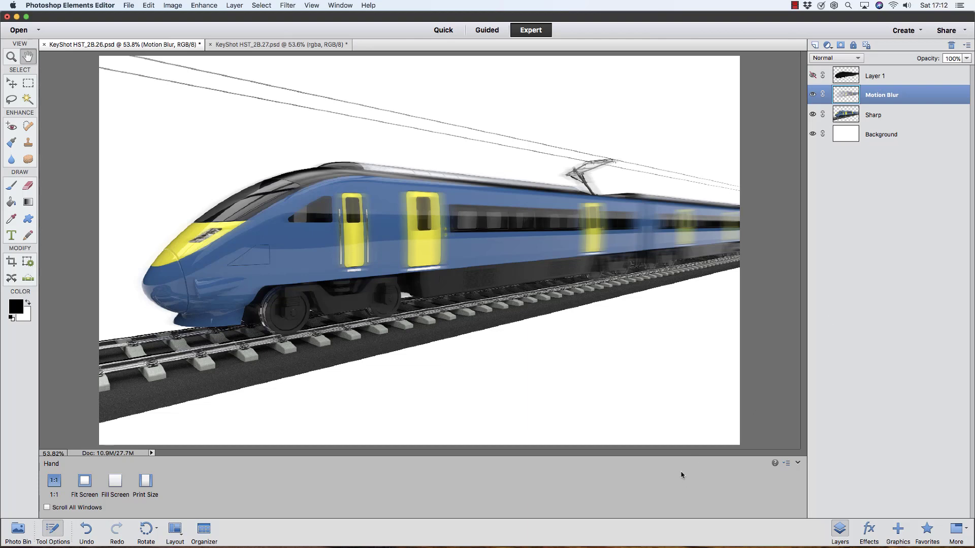
pyautogui.click(847, 137)
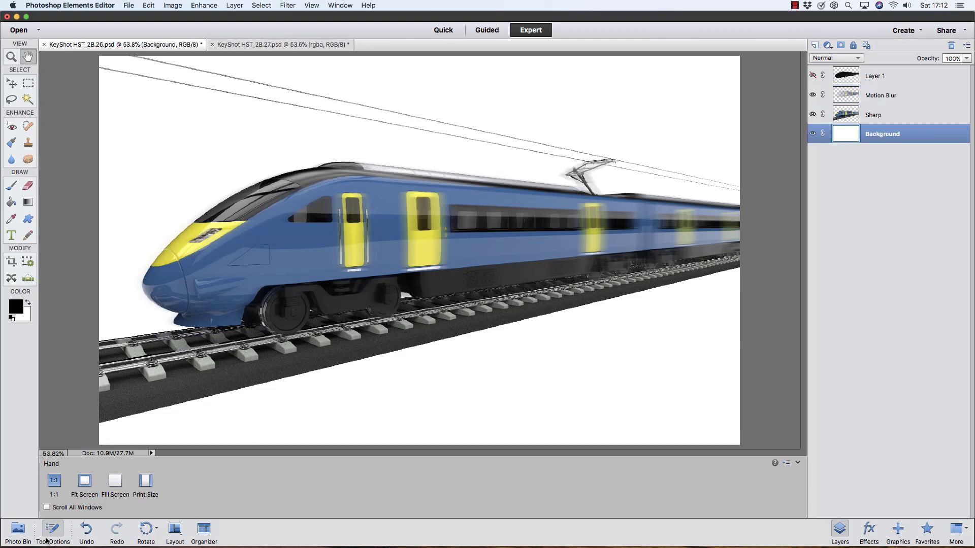
# - Fill the Background layer with a linear black-to-white gradient running steeply from the upper-right corner down to the bottom edge
pyautogui.click(28, 202)
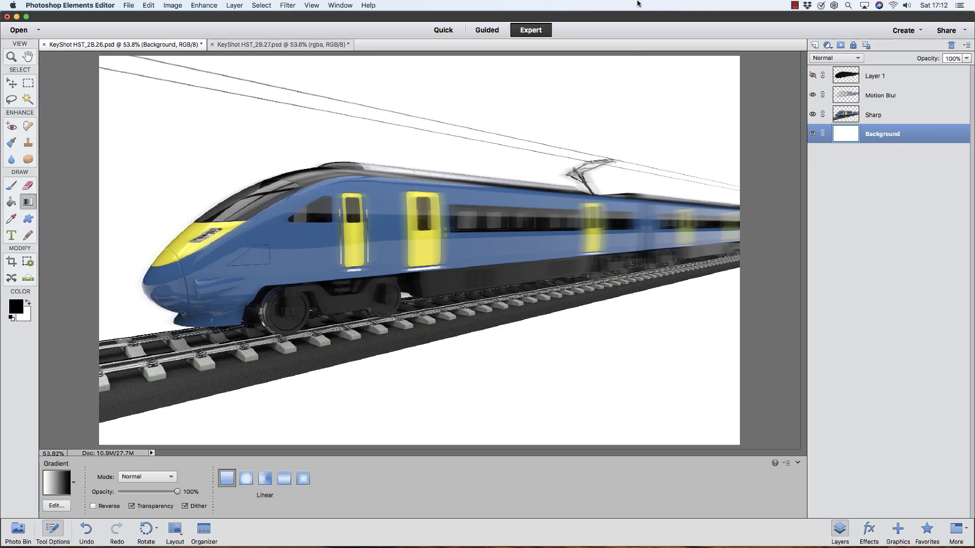
pyautogui.moveTo(655, 55); pyautogui.dragTo(487, 443)
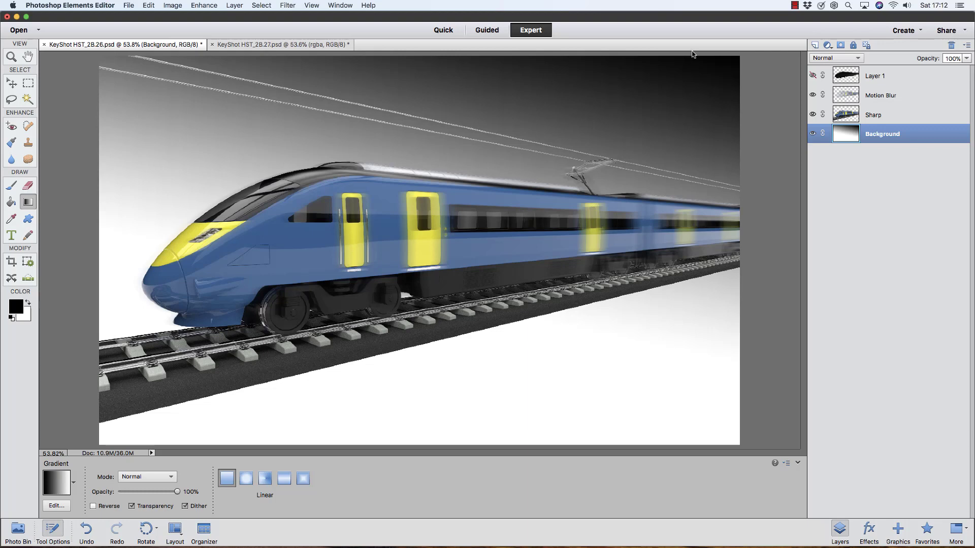
pyautogui.moveTo(730, 55); pyautogui.dragTo(642, 408)
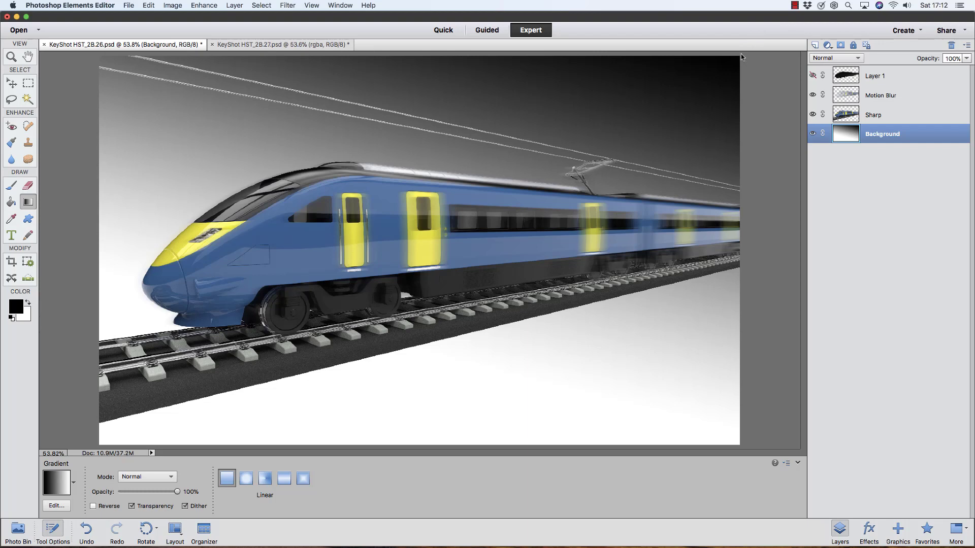
pyautogui.moveTo(734, 57); pyautogui.dragTo(670, 388)
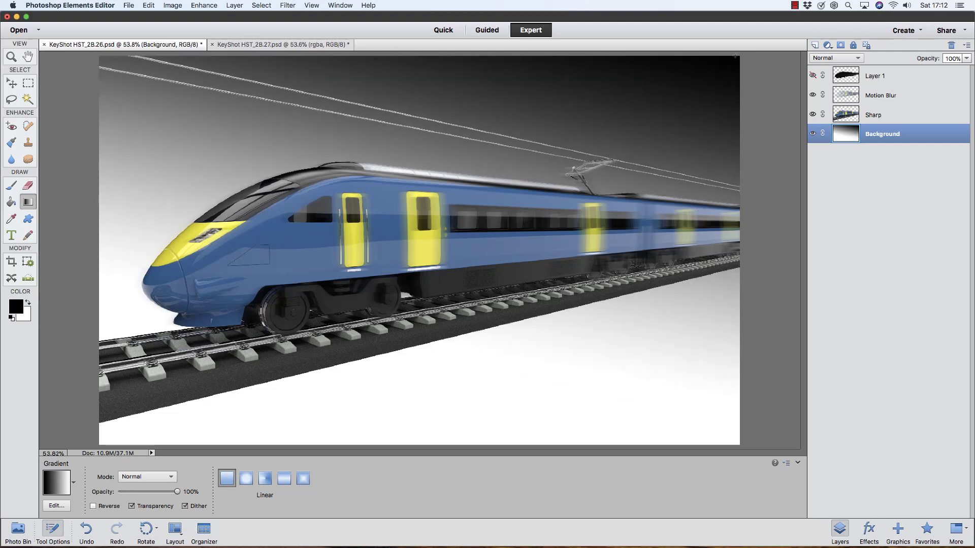
pyautogui.moveTo(734, 56); pyautogui.dragTo(650, 480)
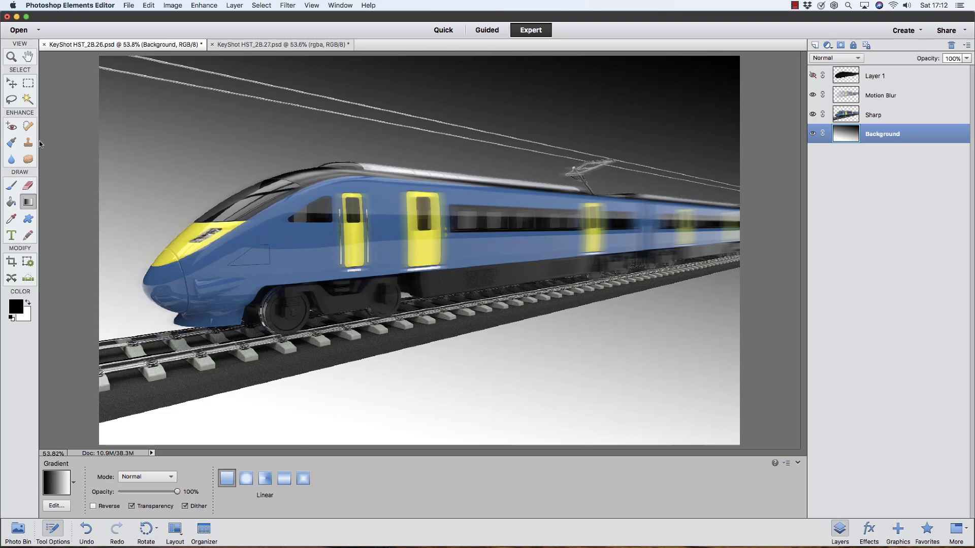
# - Select the background area below the track with the Polygonal Lasso, running along the ballast and around the canvas edges
pyautogui.click(12, 100)
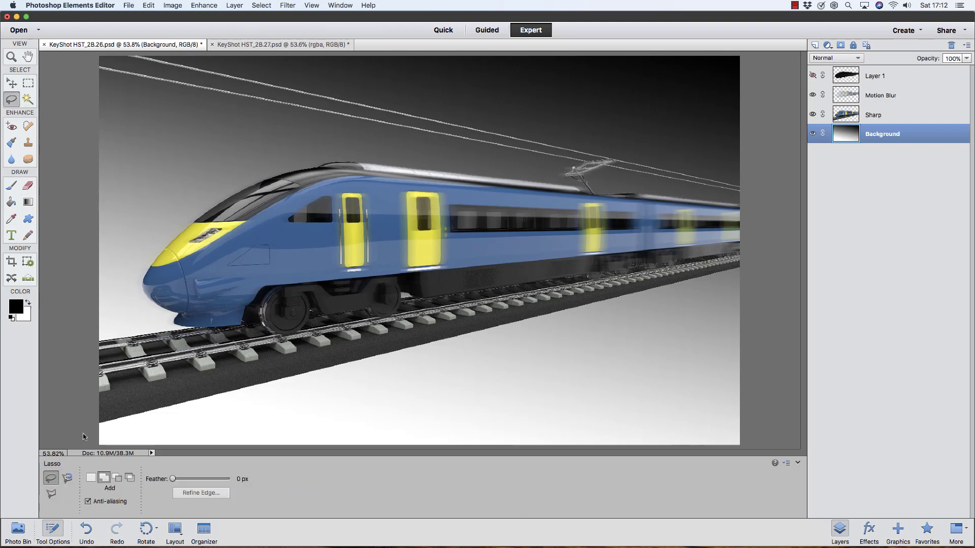
pyautogui.click(52, 494)
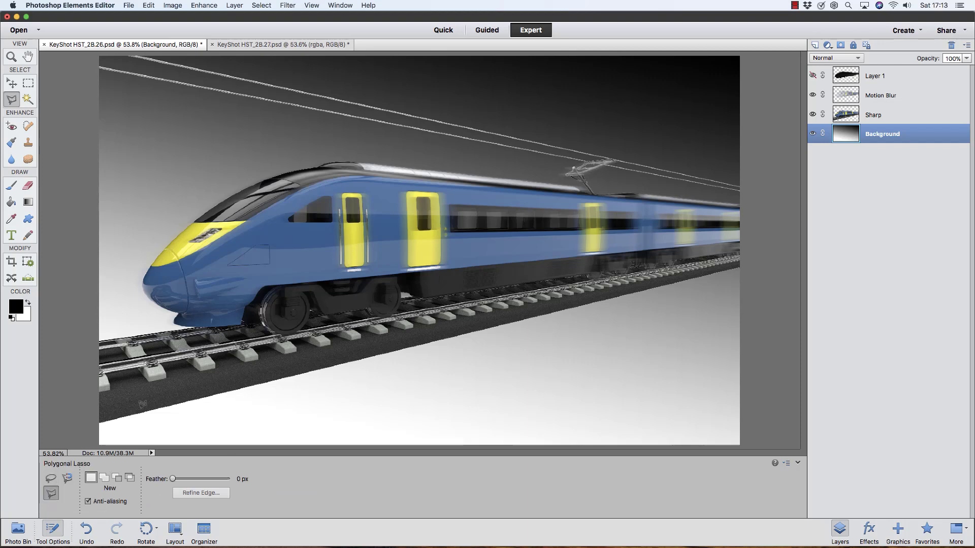
pyautogui.click(85, 414)
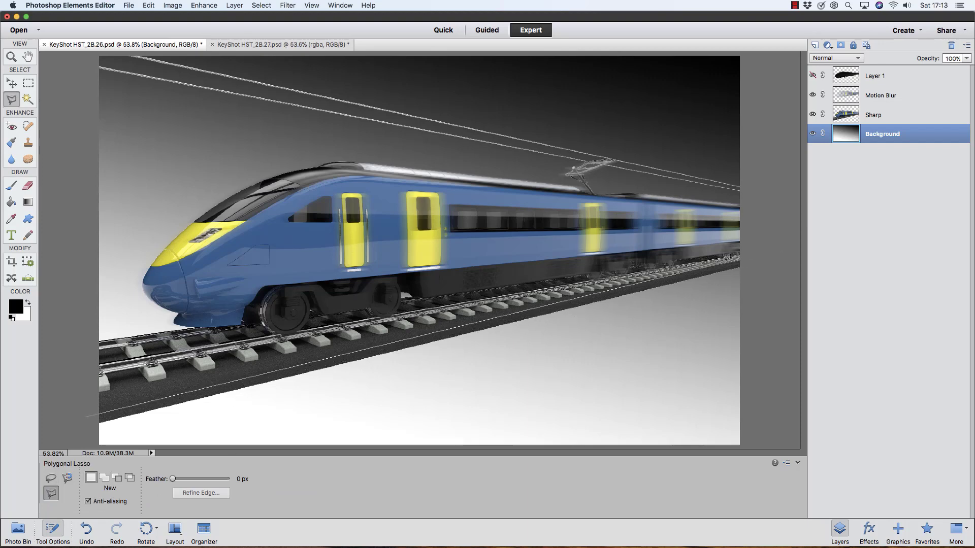
pyautogui.click(749, 260)
pyautogui.click(749, 450)
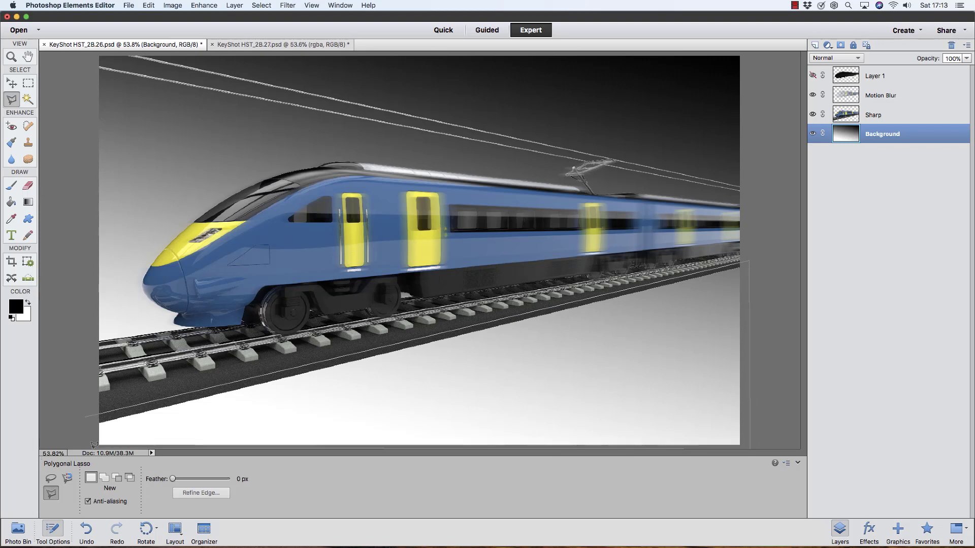
pyautogui.click(92, 447)
pyautogui.click(85, 414)
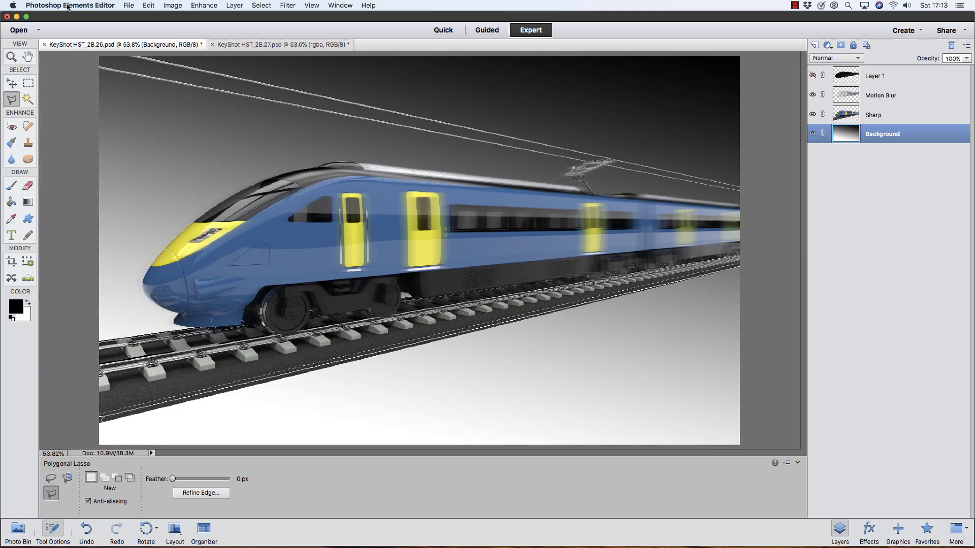
# - Fill the selected area below the track with black on the Background layer and deselect it
pyautogui.click(147, 6)
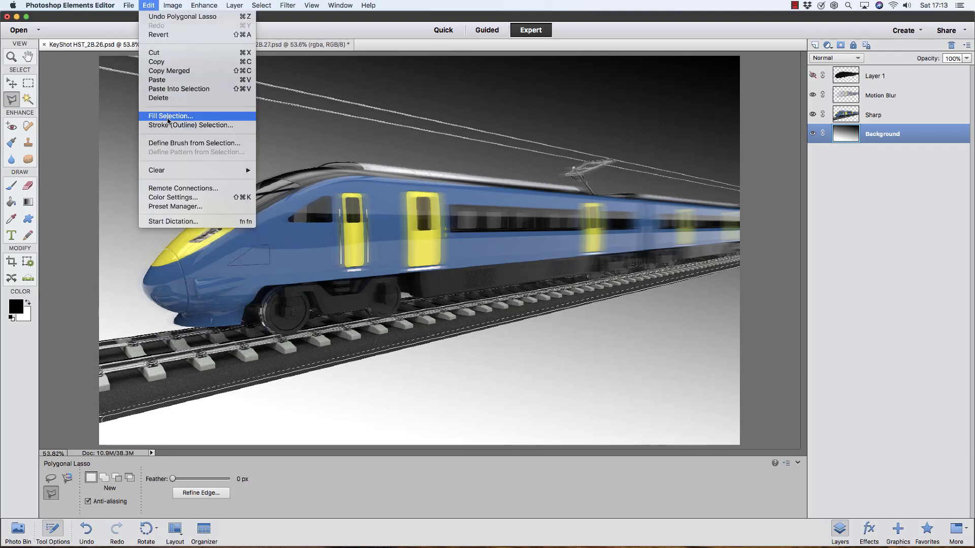
pyautogui.click(193, 119)
pyautogui.click(452, 231)
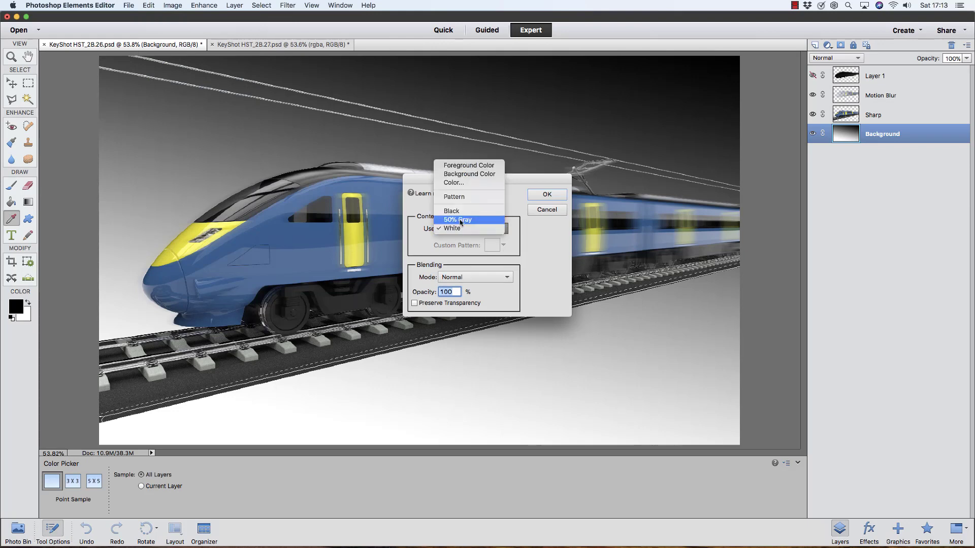
pyautogui.click(447, 211)
pyautogui.click(547, 195)
pyautogui.click(11, 99)
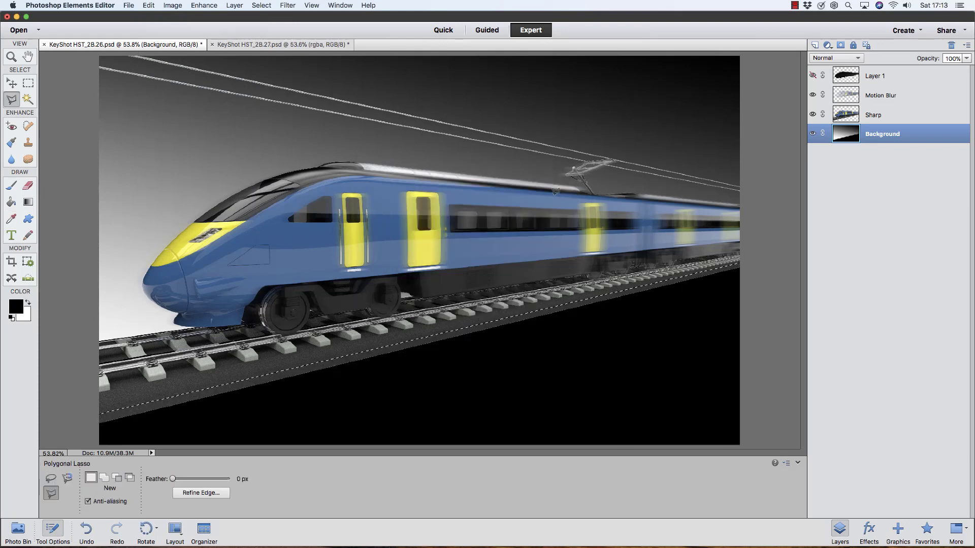
pyautogui.click(28, 83)
pyautogui.click(89, 115)
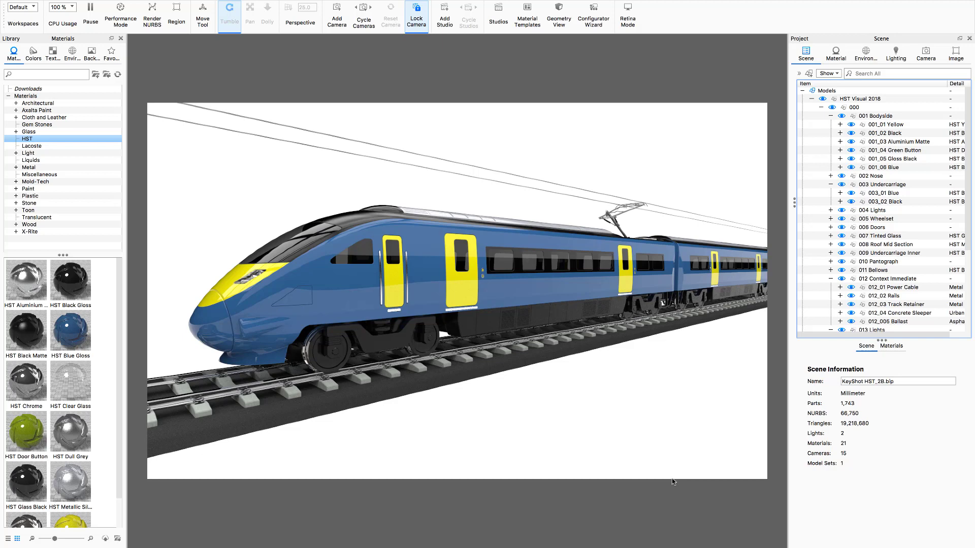
# - Switch to KeyShot and hide the 013 Lights group in the scene
pyautogui.scroll(-5, 914, 254)
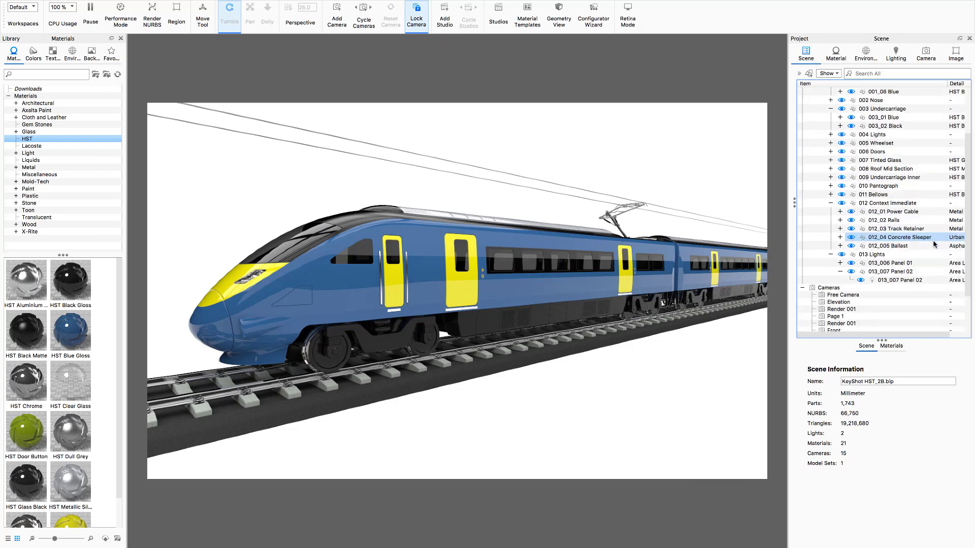
pyautogui.click(936, 251)
pyautogui.scroll(1, 936, 251)
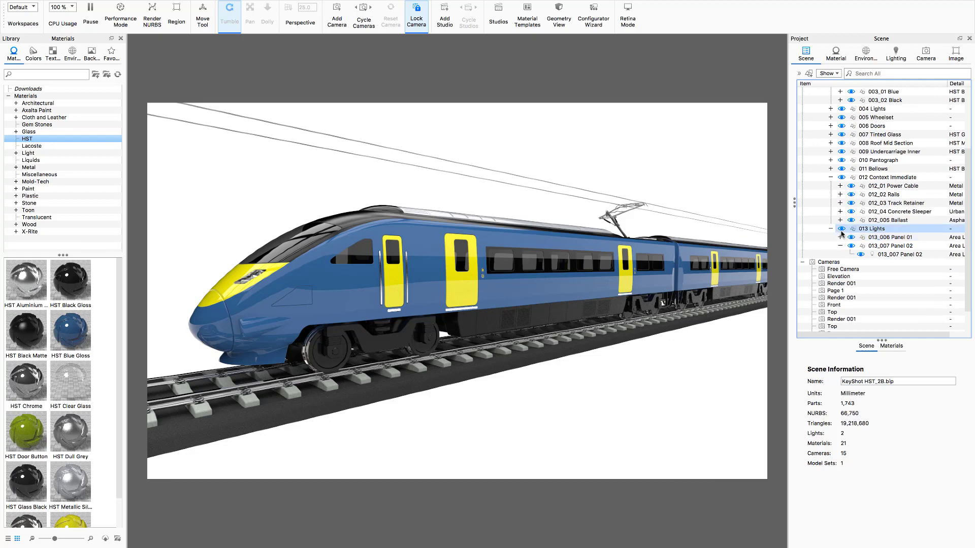
pyautogui.click(841, 229)
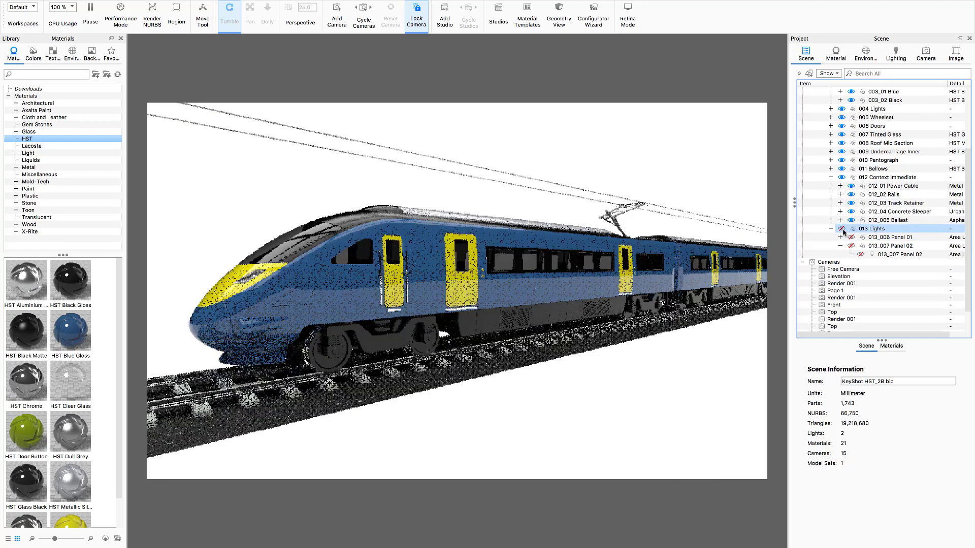
# - Set the environment's brightness and contrast to 1 and turn off Flatten Ground
pyautogui.click(866, 53)
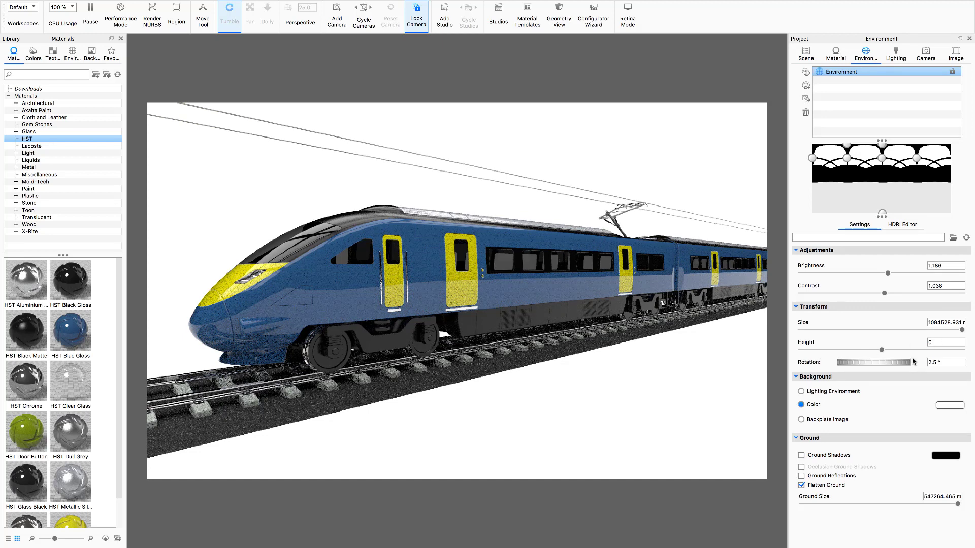
pyautogui.click(946, 266)
pyautogui.write('1')
pyautogui.press('Tab')
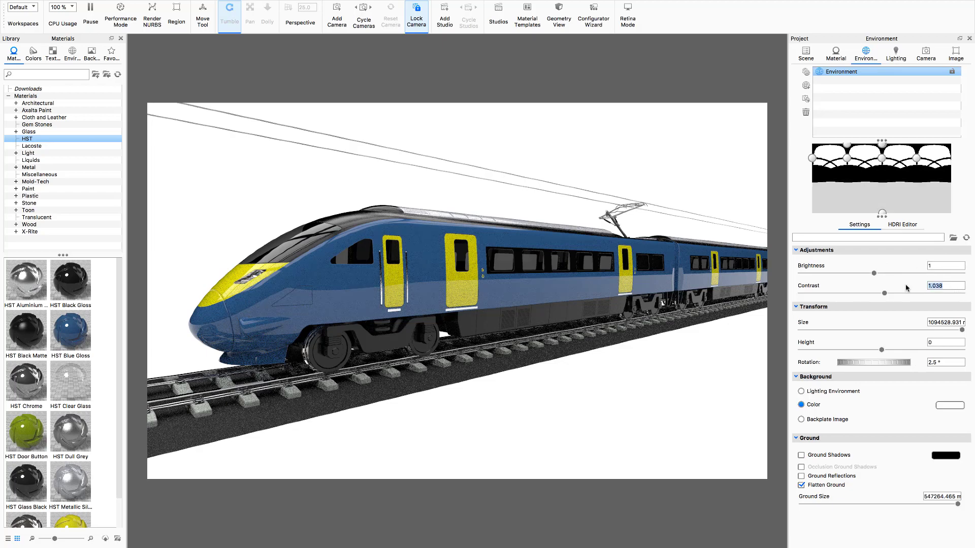
pyautogui.write('1')
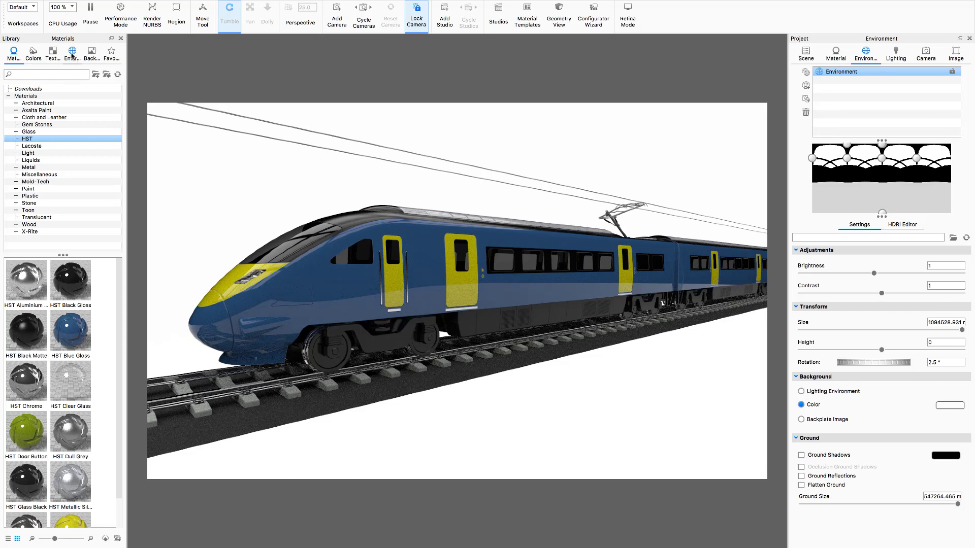
# - Apply the outdoor environment Aversis_Industrial-loading-bay_3k to the train scene
pyautogui.click(72, 53)
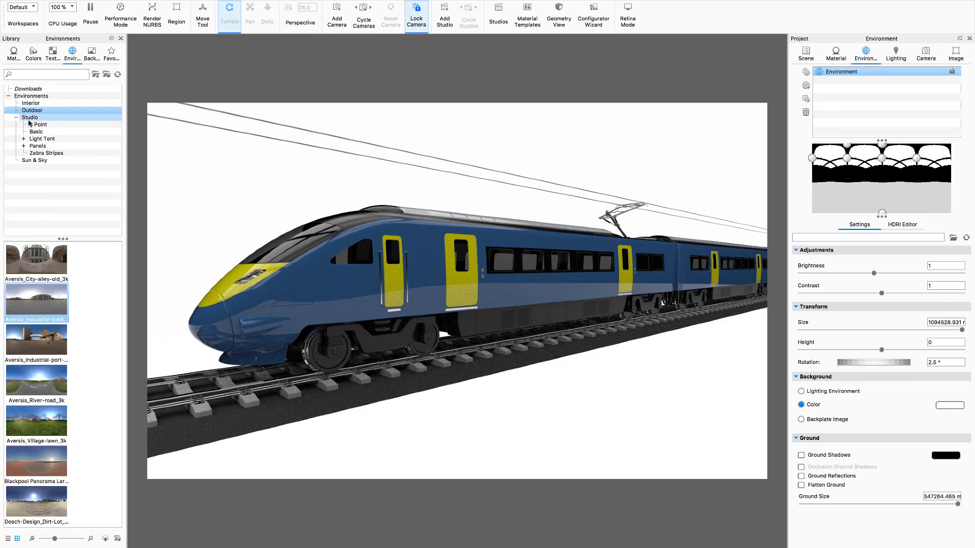
pyautogui.click(27, 309)
pyautogui.moveTo(36, 309); pyautogui.dragTo(522, 400)
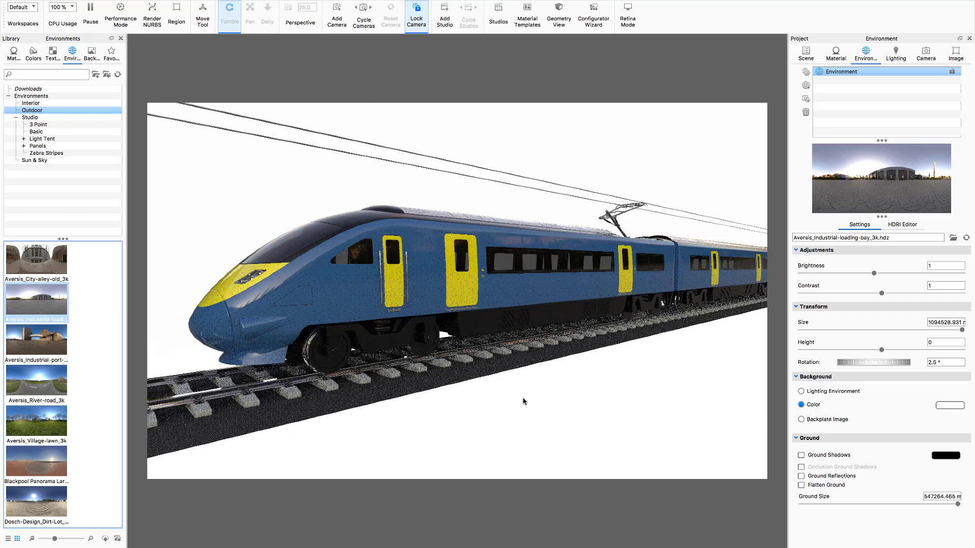
# - Set the environment's rotation to 280°, its height to -0.086 and its brightness to 1.21
pyautogui.click(928, 363)
pyautogui.doubleClick(928, 362)
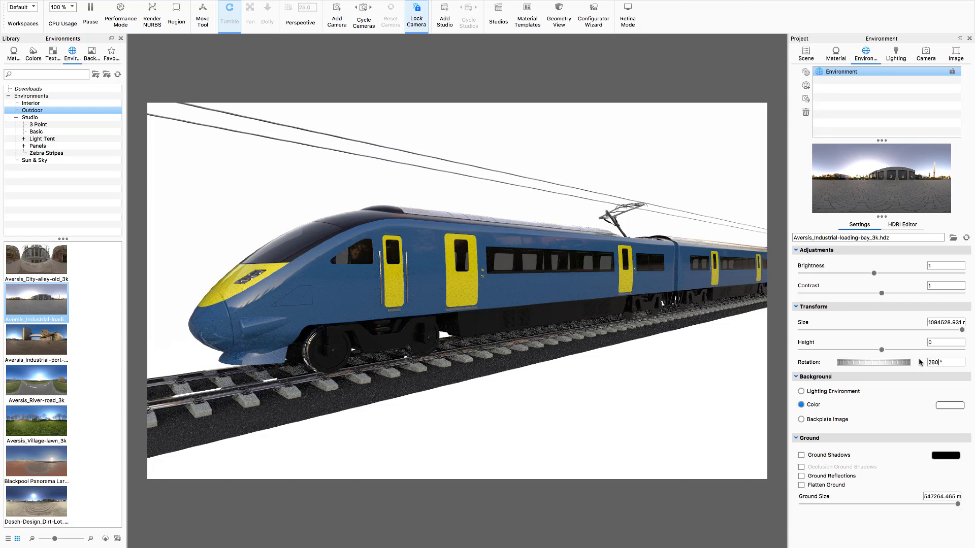
pyautogui.write('280')
pyautogui.press('Return')
pyautogui.moveTo(865, 365)
pyautogui.mouseDown()
pyautogui.moveTo(882, 350)
pyautogui.moveTo(861, 367)
pyautogui.mouseUp()
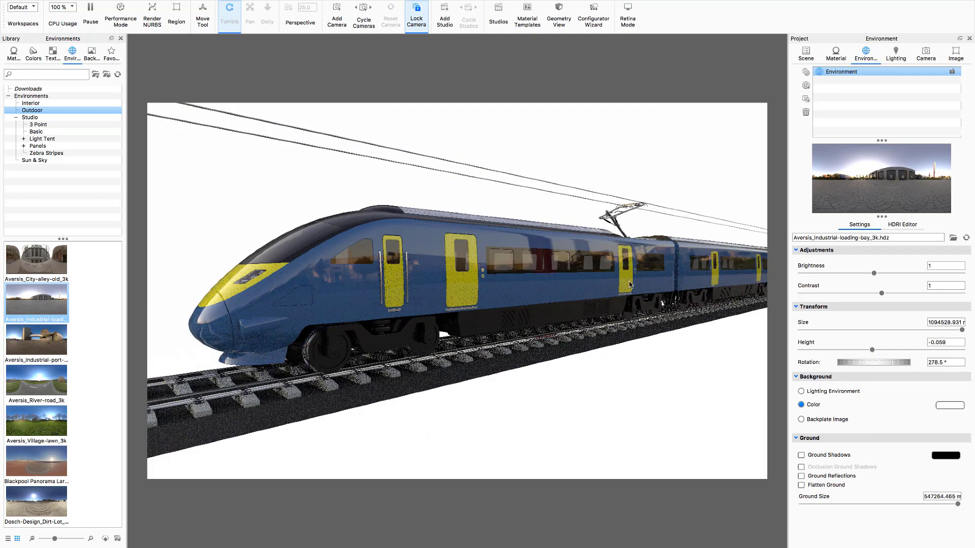
pyautogui.moveTo(869, 365); pyautogui.dragTo(868, 350)
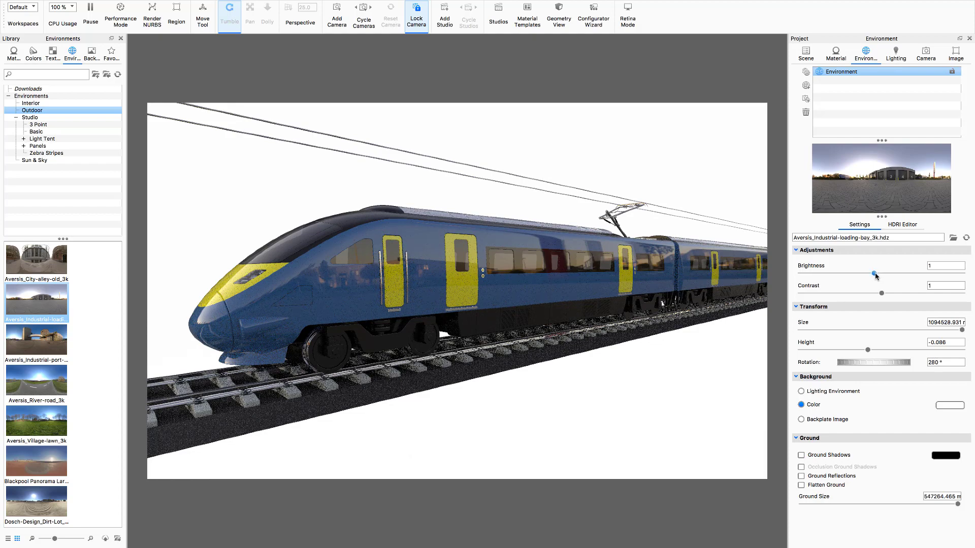
pyautogui.moveTo(873, 275); pyautogui.dragTo(889, 275)
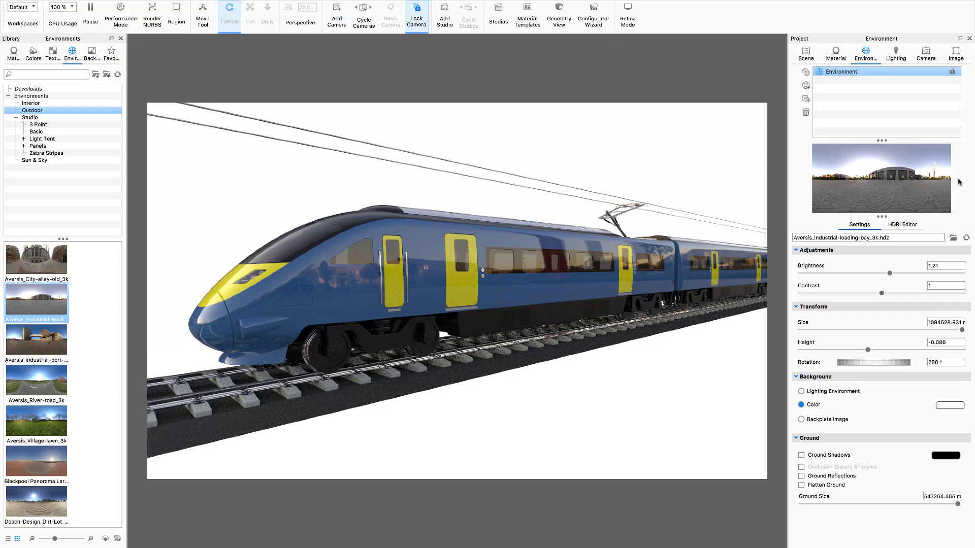
# - Reduce the environment image's saturation to 38 % and regenerate the full-resolution HDRI
pyautogui.click(905, 226)
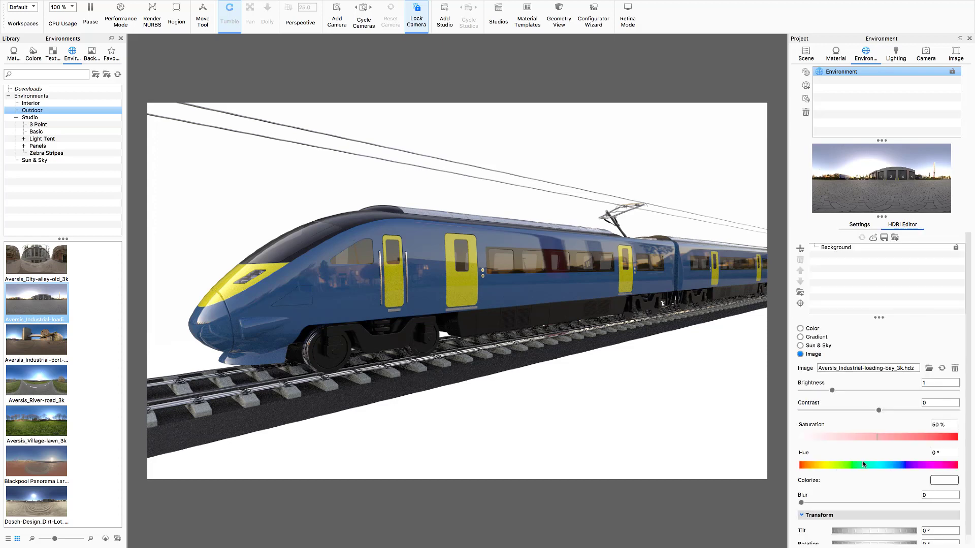
pyautogui.moveTo(878, 440); pyautogui.dragTo(858, 444)
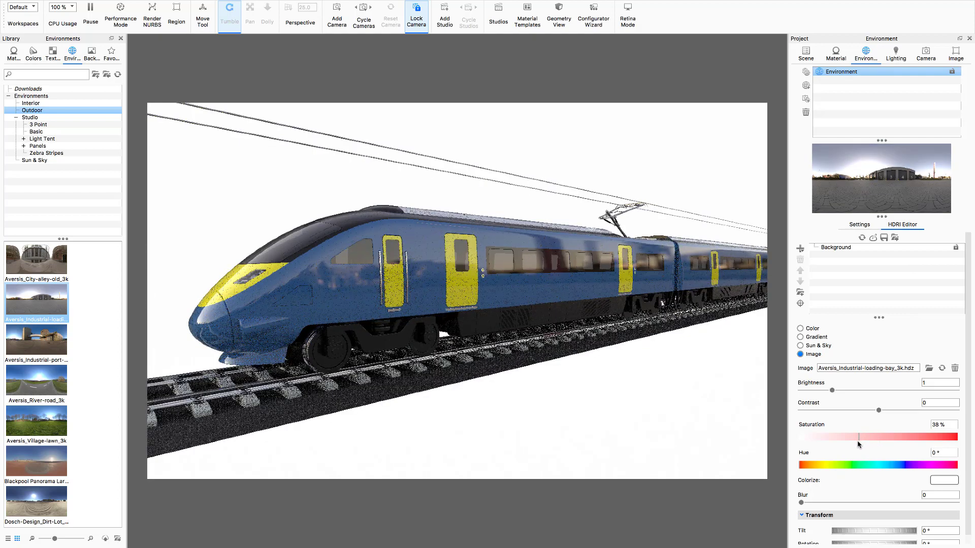
pyautogui.moveTo(857, 445); pyautogui.dragTo(855, 444)
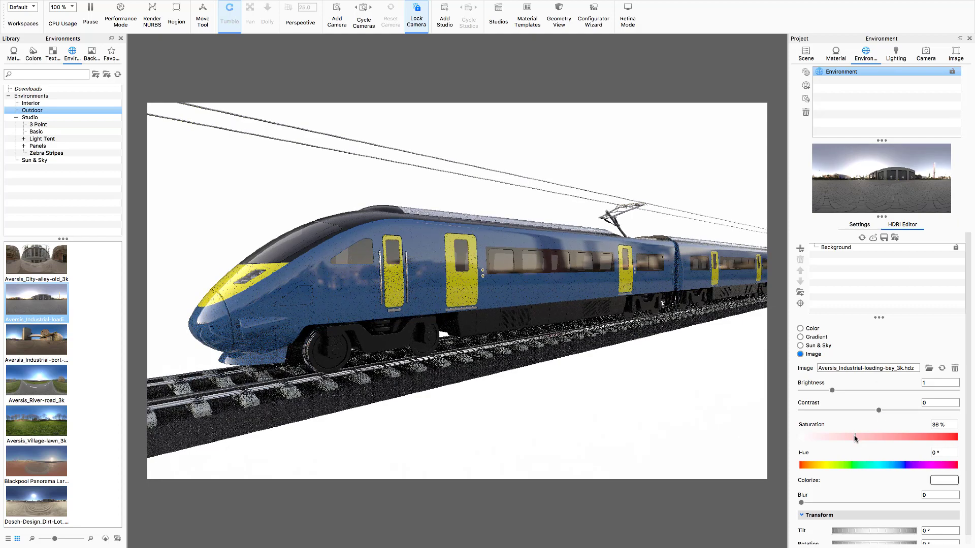
pyautogui.moveTo(855, 438)
pyautogui.mouseDown()
pyautogui.moveTo(924, 440)
pyautogui.moveTo(859, 445)
pyautogui.mouseUp()
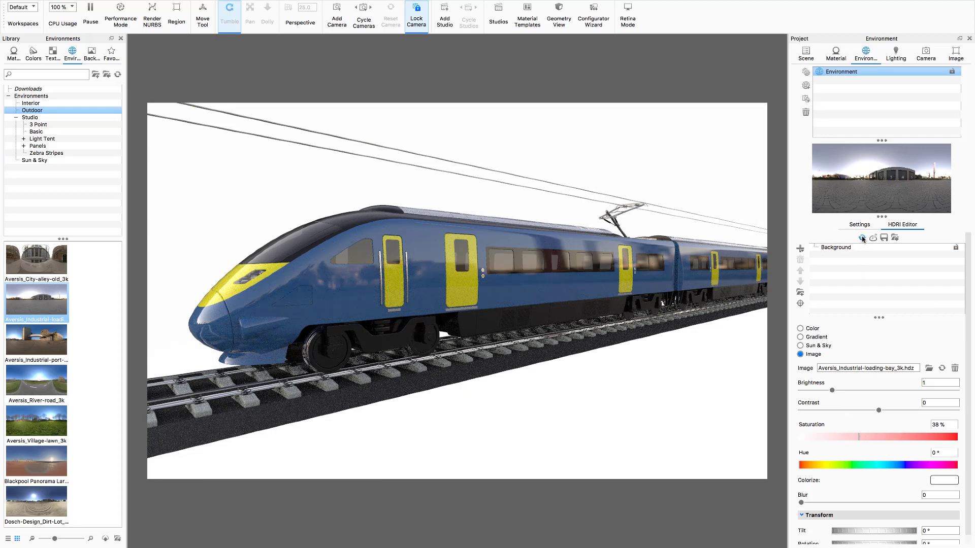
pyautogui.click(862, 238)
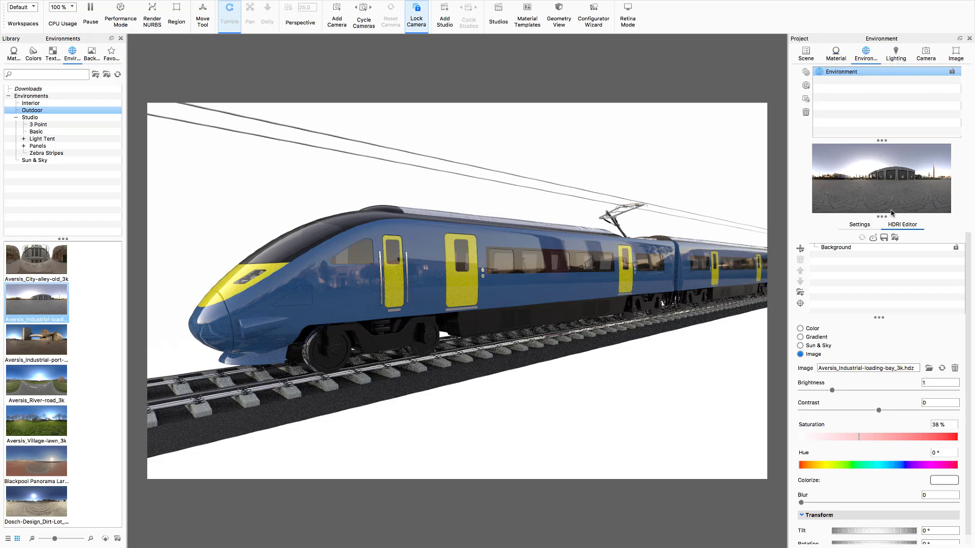
# - Adjust the environment's rotation to 289° and its height to -0.092
pyautogui.click(860, 224)
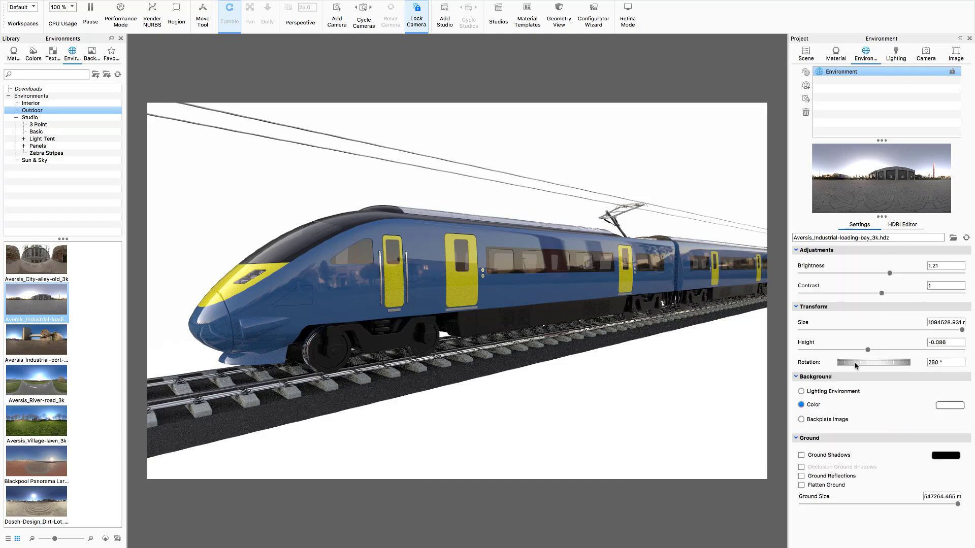
pyautogui.moveTo(855, 365); pyautogui.dragTo(870, 363)
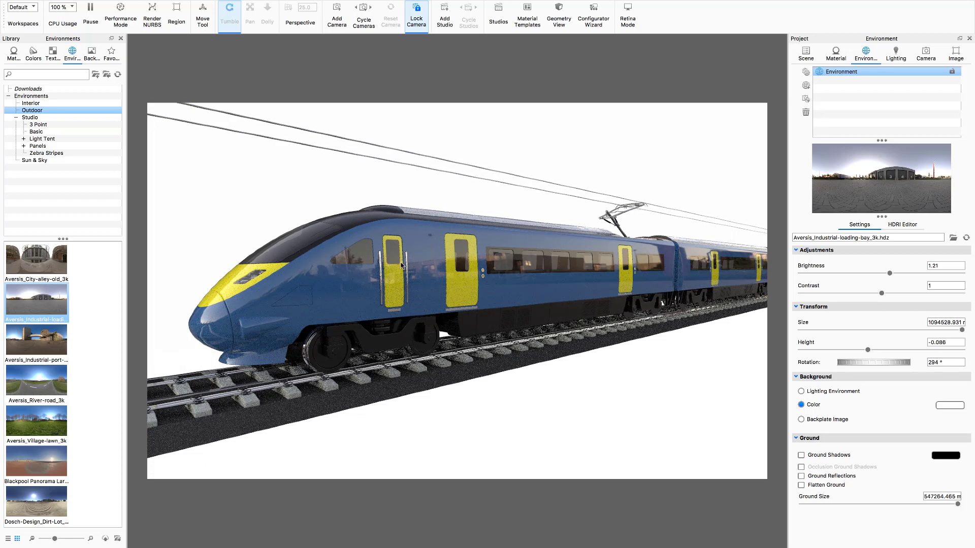
pyautogui.moveTo(897, 367); pyautogui.dragTo(889, 364)
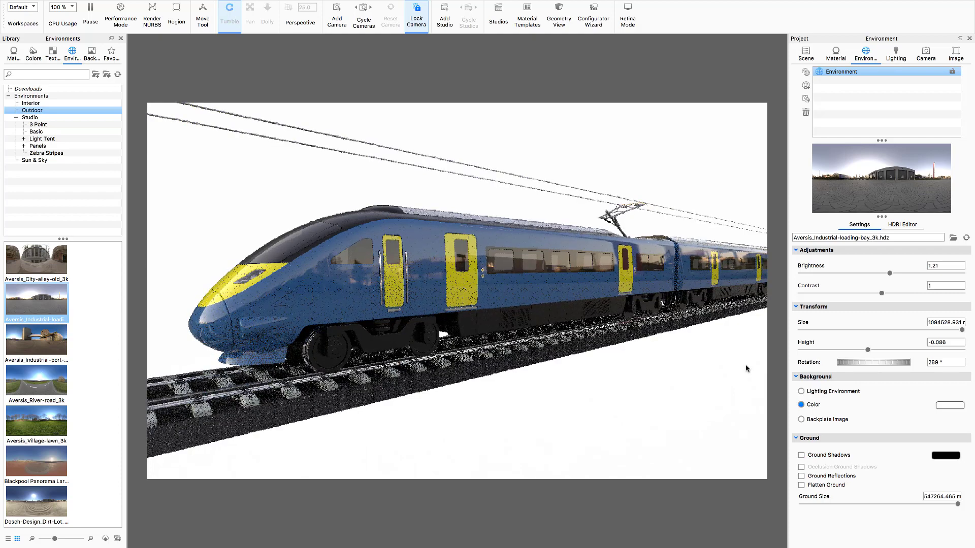
pyautogui.scroll(-1, 867, 350)
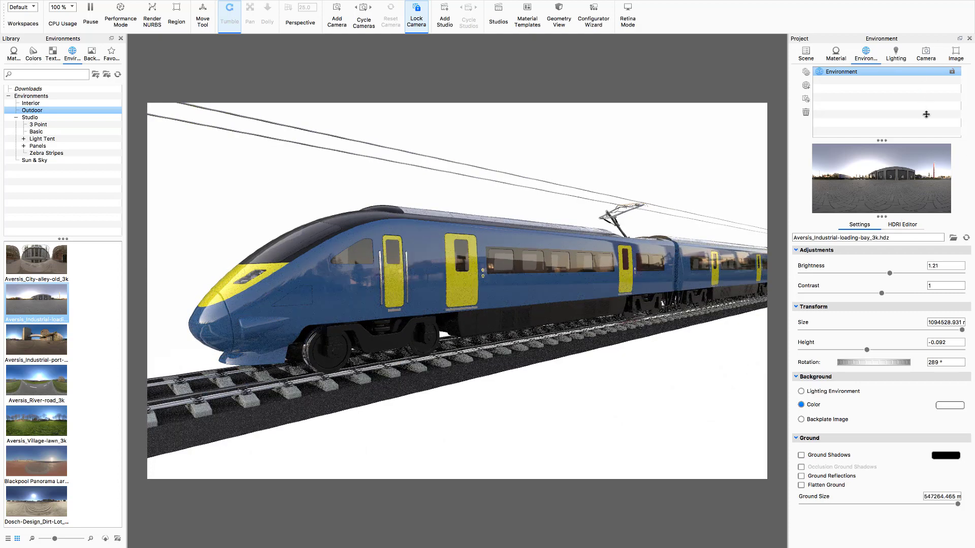
# - Raise the overall image brightness to 1.156, leaving the environment lighting settings alone
pyautogui.click(957, 55)
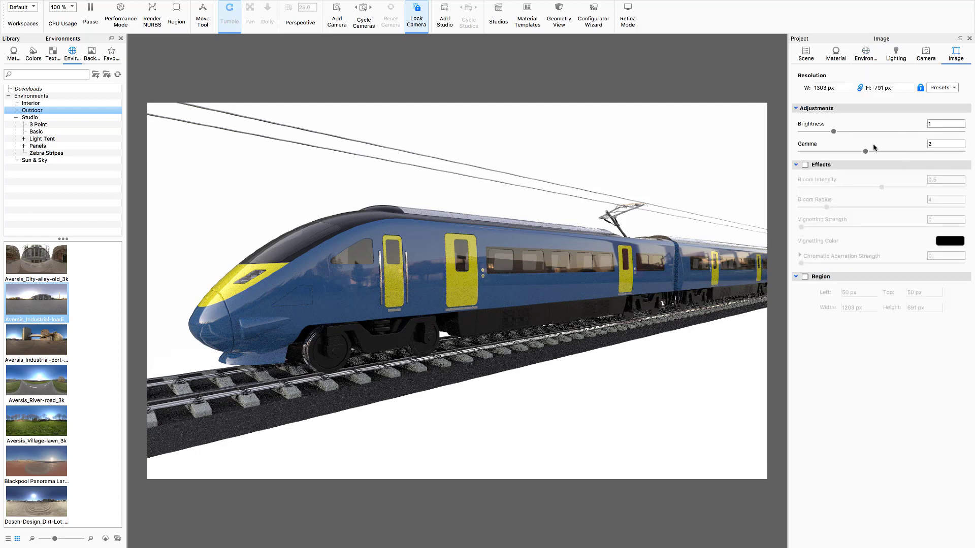
pyautogui.moveTo(834, 132); pyautogui.dragTo(838, 132)
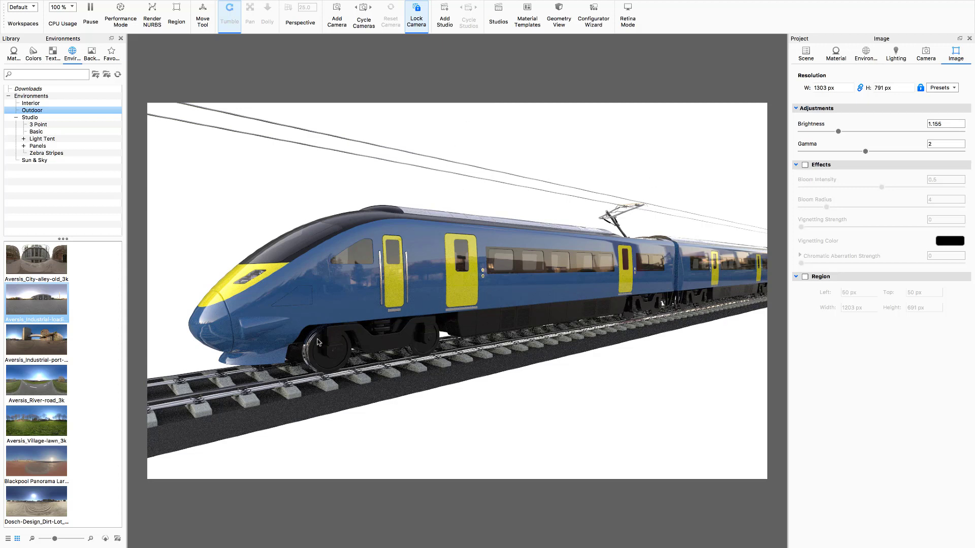
# - Show the 013 Lights group in the scene with only the 013_007 Panel 02 light on, keeping 013_006 Panel 01 hidden
pyautogui.click(805, 58)
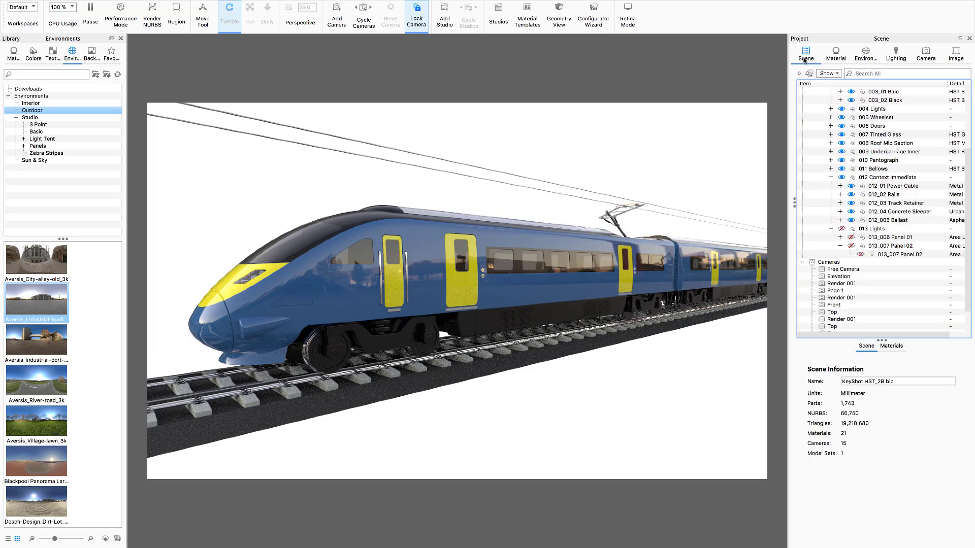
pyautogui.click(842, 229)
pyautogui.click(851, 238)
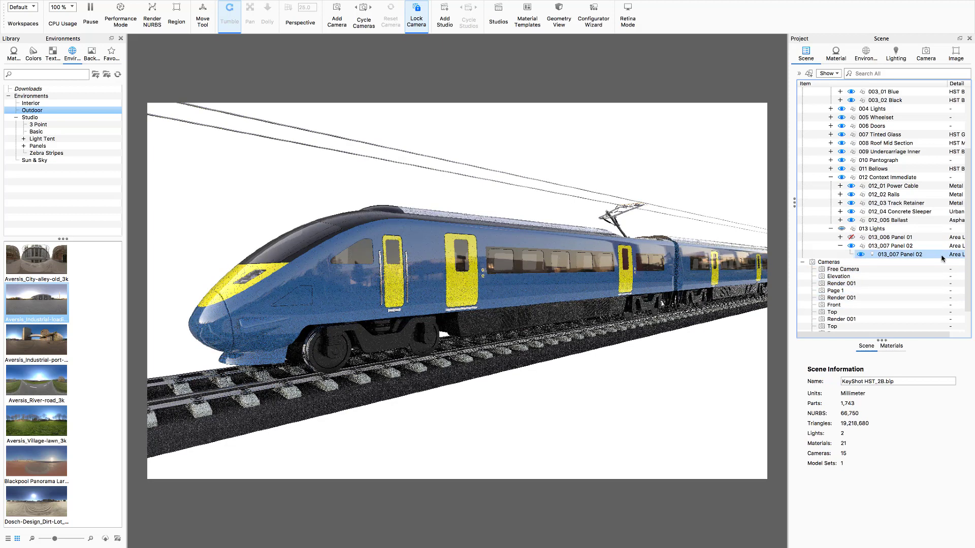
pyautogui.click(851, 246)
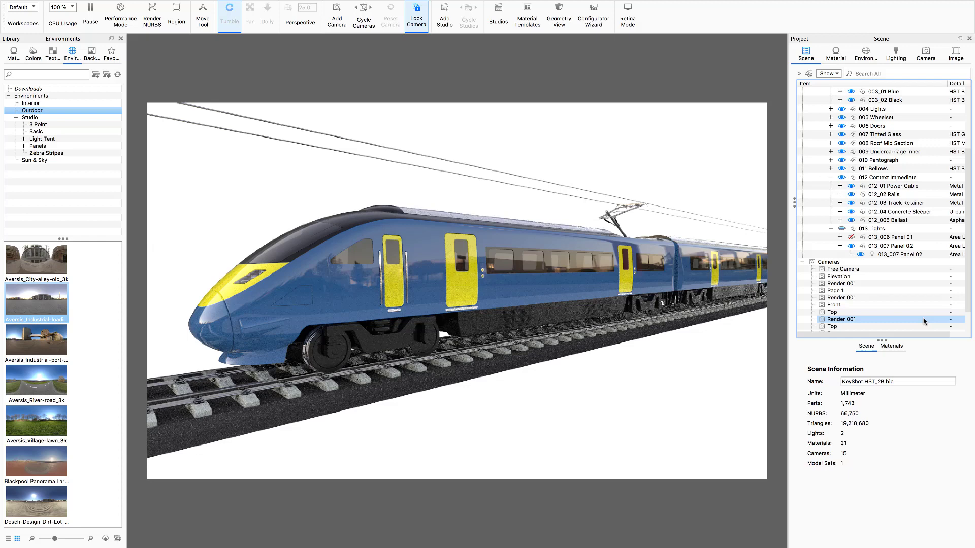
# - Edit the area light material of 013_007 Panel 02 and set its power to 86600 lumen
pyautogui.click(909, 246)
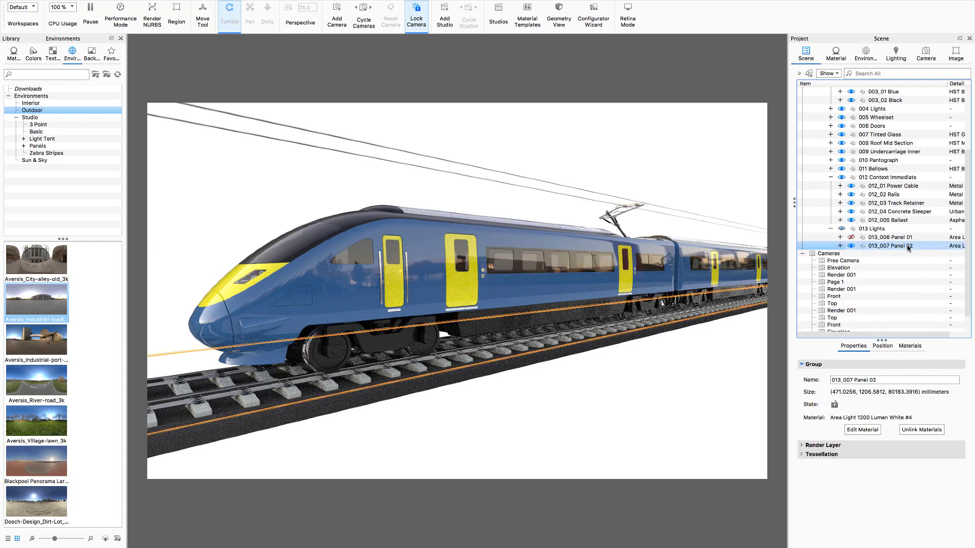
pyautogui.click(865, 434)
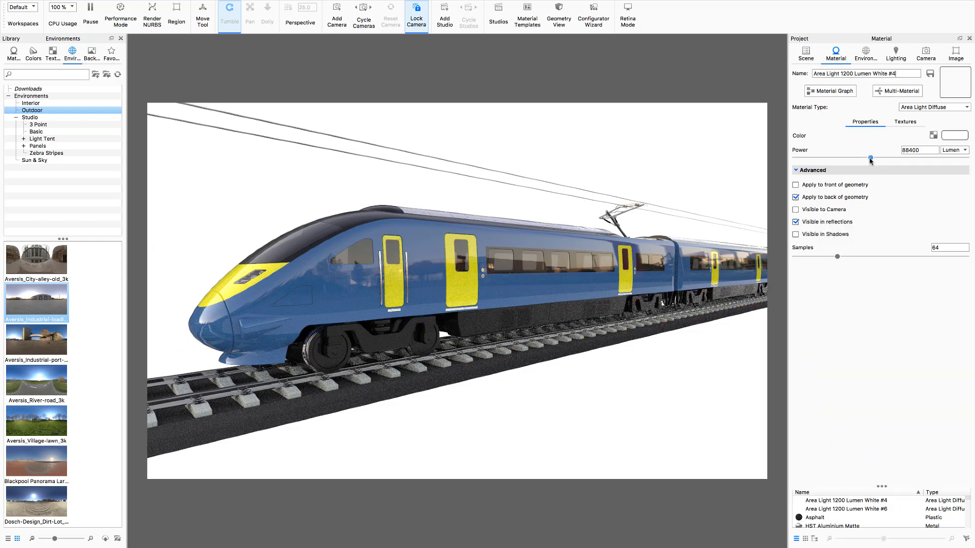
pyautogui.moveTo(871, 159); pyautogui.dragTo(869, 160)
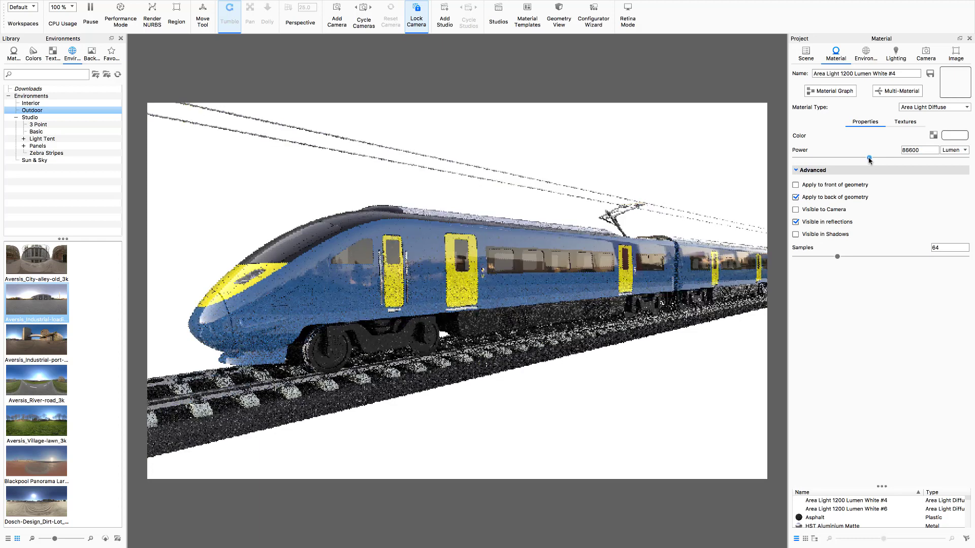